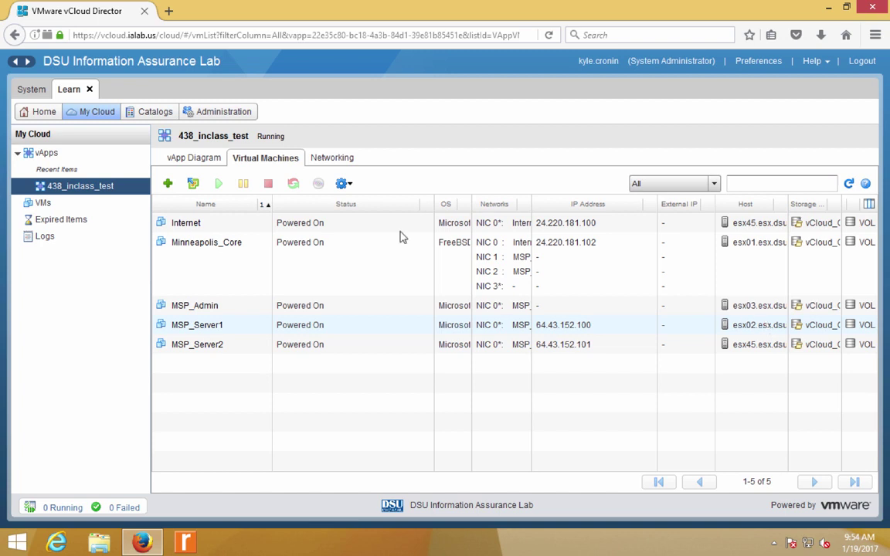
- Launch the Minneapolis_Core console from the 438_inclass_test vApp Diagram
{"action": "left_click", "coordinate": [195, 158]}
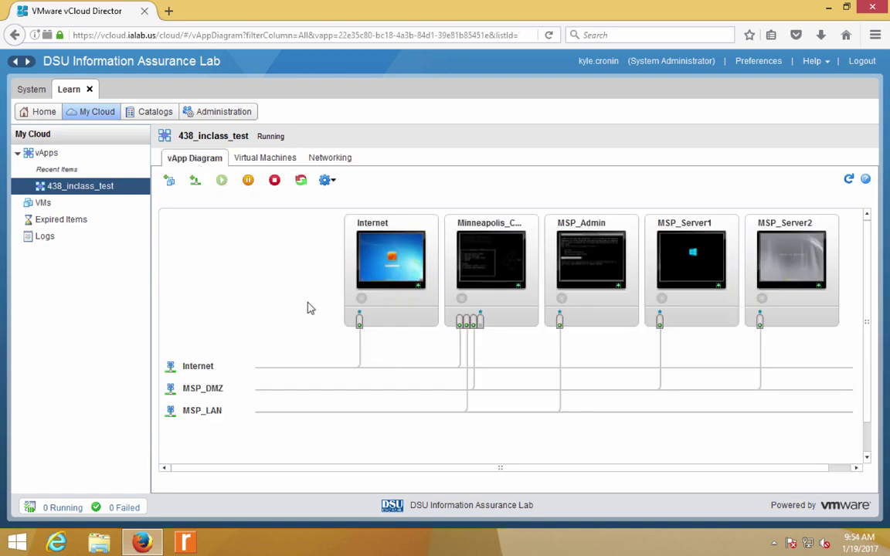
{"action": "left_click", "coordinate": [507, 266]}
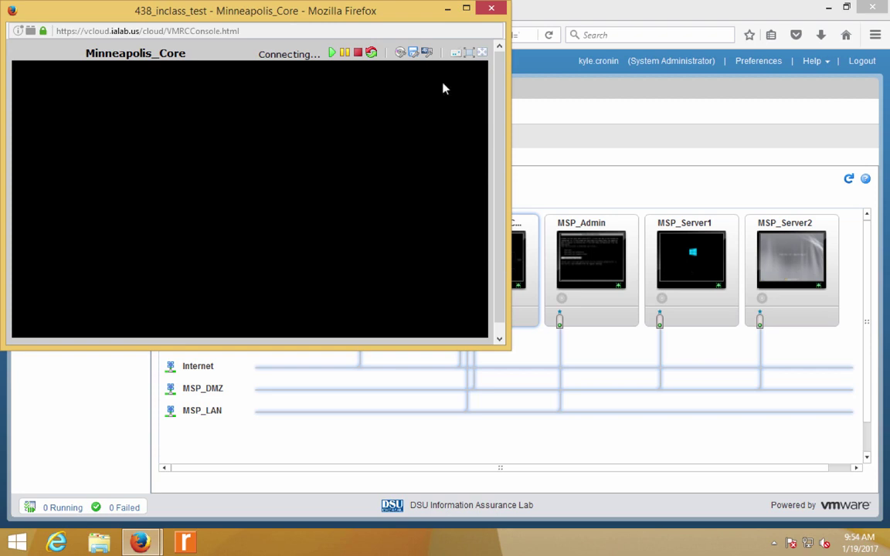
- Maximize the Minneapolis_Core console window to show pfSense 2.3.2's main menu
{"action": "double_click", "coordinate": [463, 9]}
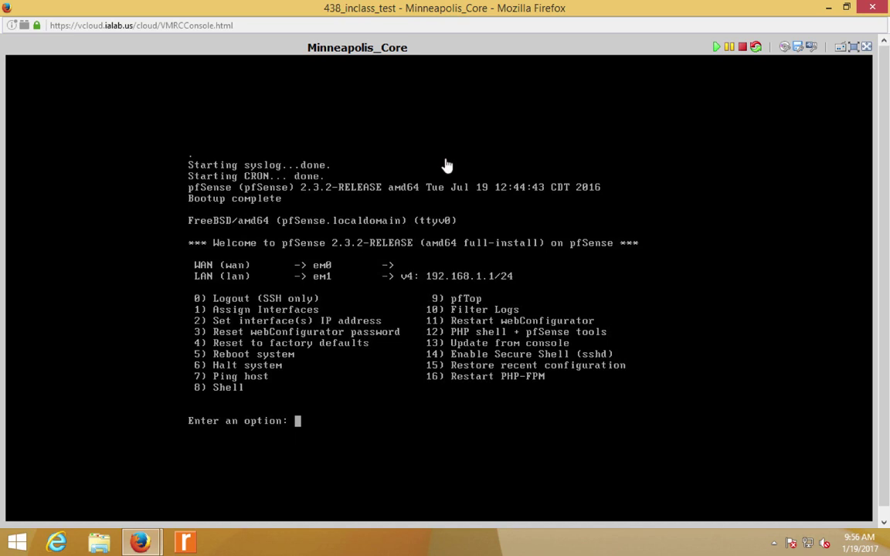
{"action": "left_click", "coordinate": [457, 339]}
{"action": "left_click", "coordinate": [830, 11]}
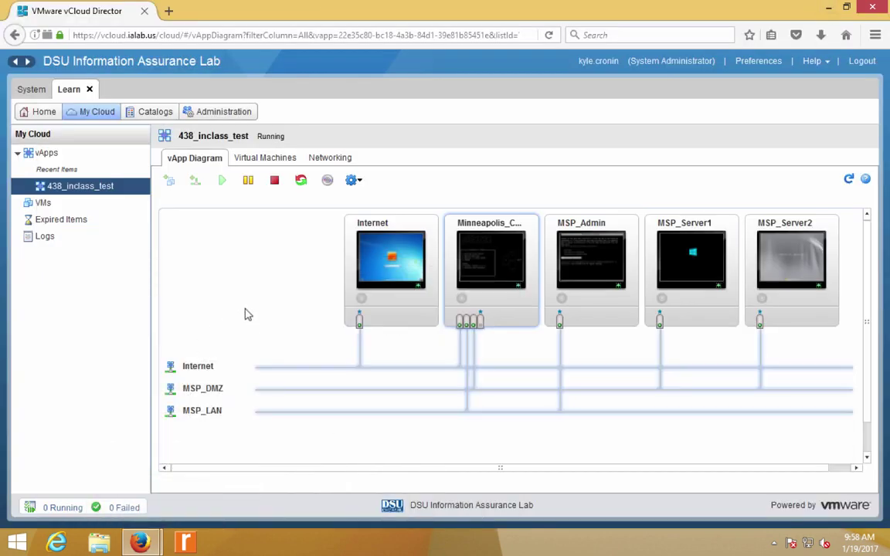
{"action": "left_click", "coordinate": [282, 160]}
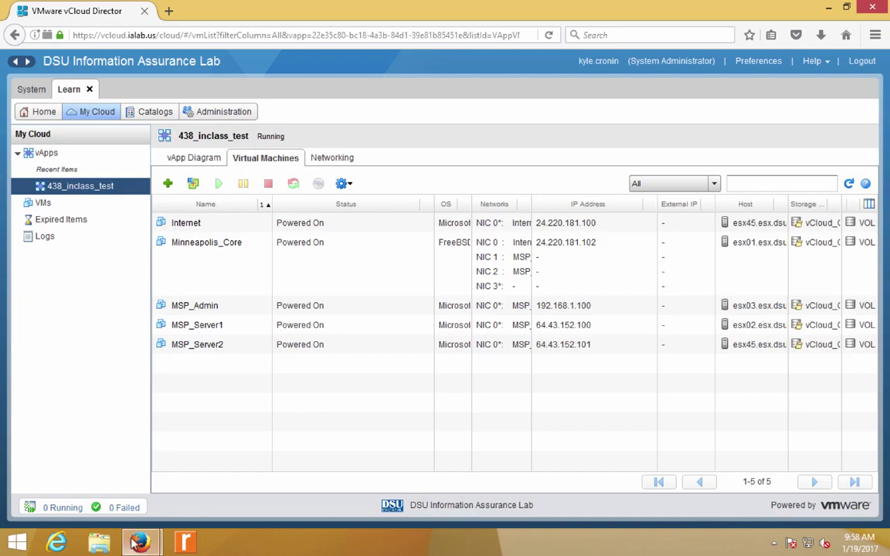
{"action": "mouse_move", "coordinate": [139, 544]}
{"action": "left_click", "coordinate": [232, 448]}
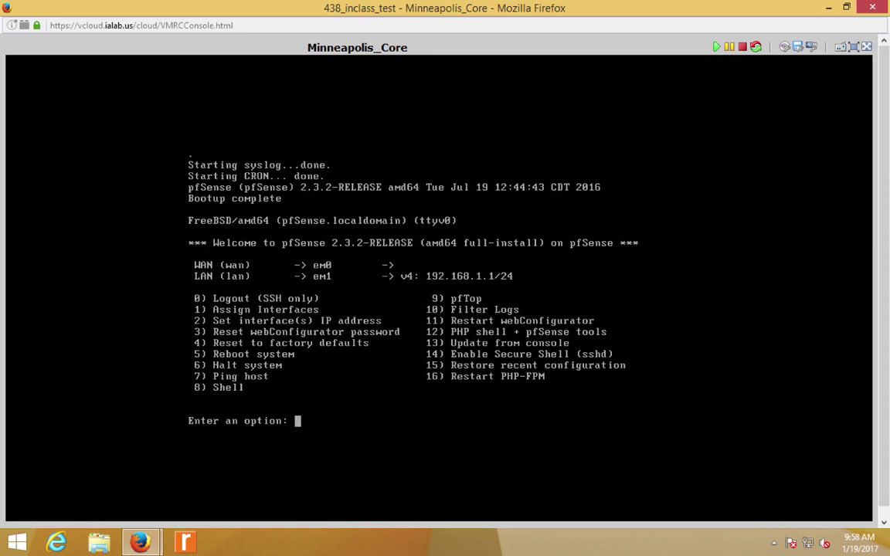
- Choose option 2 for interface 2 (LAN) and enter 64.43.242.1 as its IPv4 address
{"action": "type", "text": "2"}
{"action": "key", "text": "Return"}
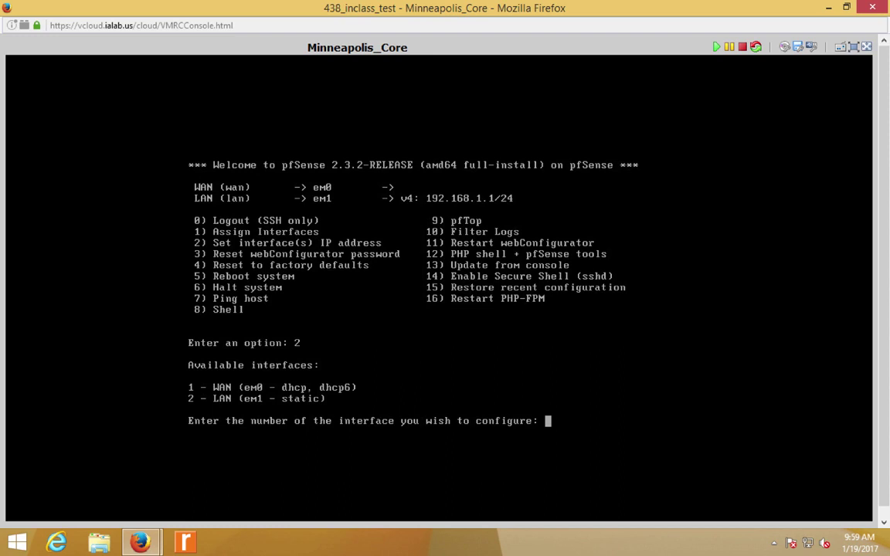
{"action": "type", "text": "2"}
{"action": "key", "text": "Return"}
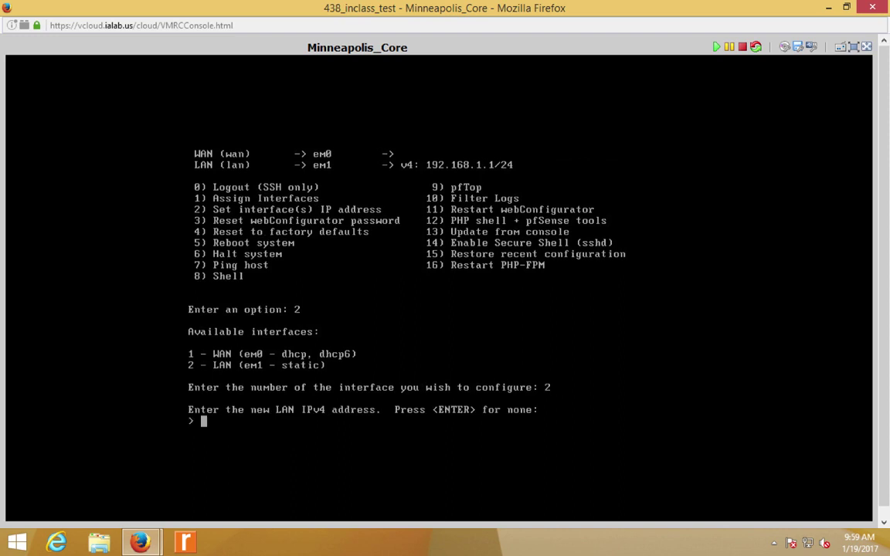
{"action": "type", "text": "64.43.242.1"}
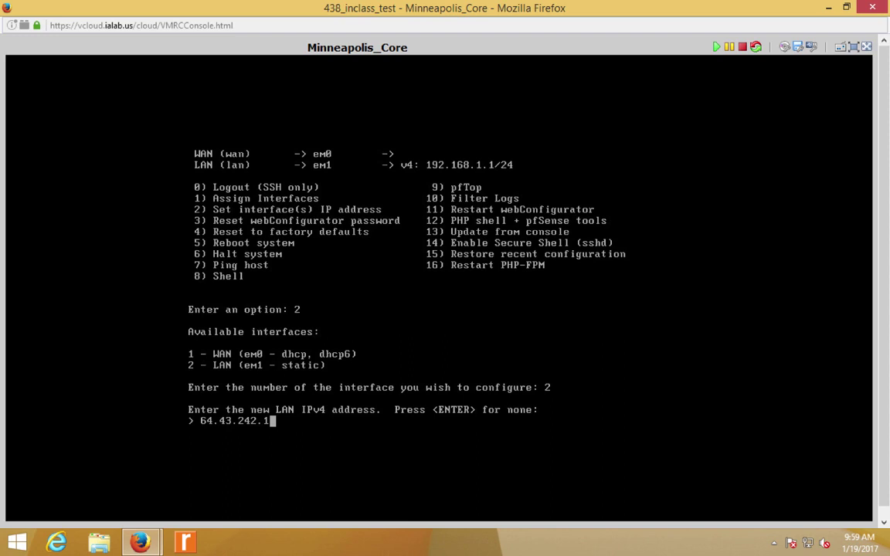
{"action": "key", "text": "Return"}
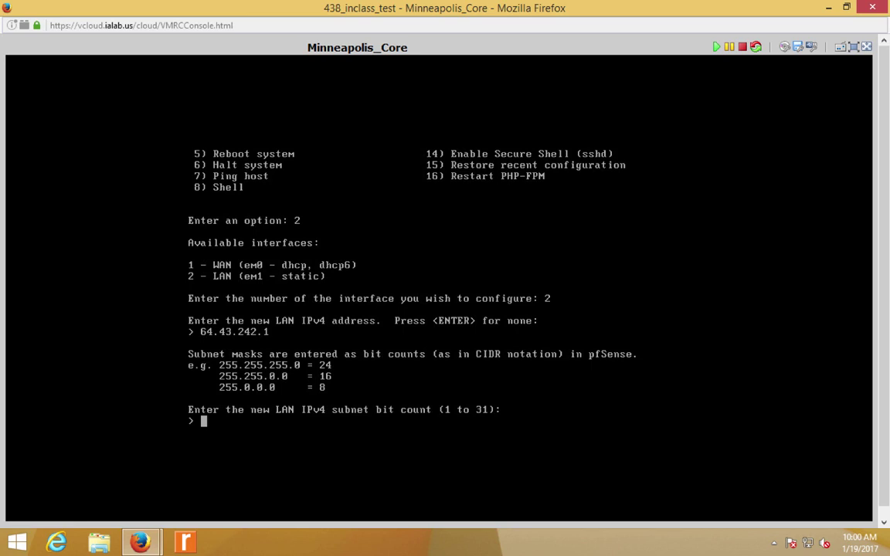
- Give the LAN a 24-bit subnet with no upstream gateway and no IPv6 address
{"action": "type", "text": "24"}
{"action": "key", "text": "Return"}
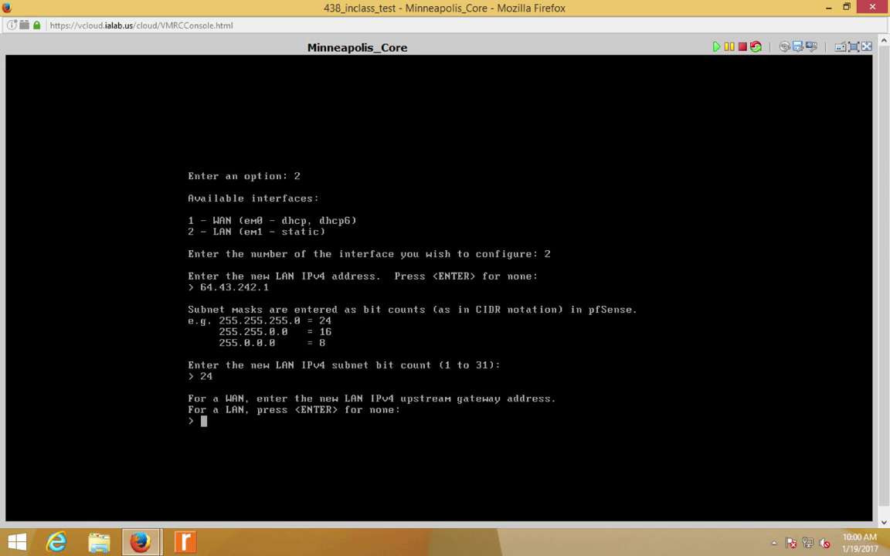
{"action": "key", "text": "Return"}
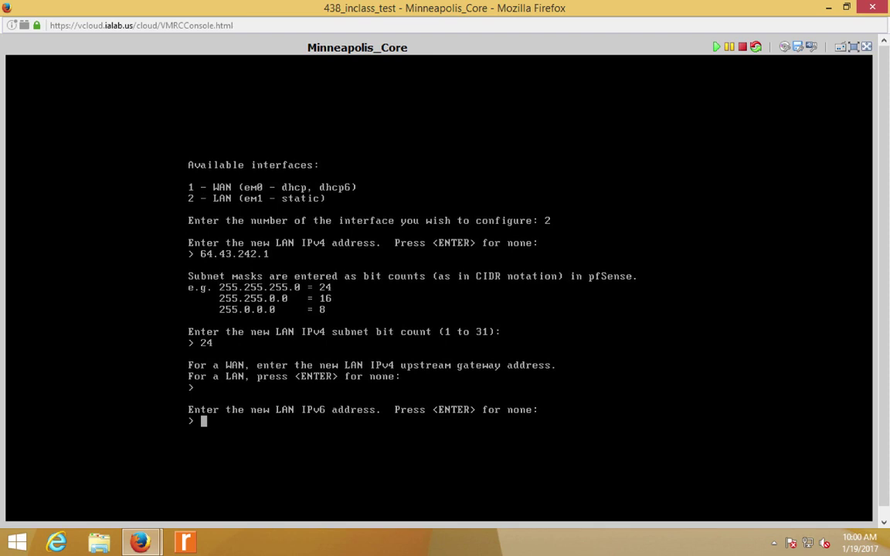
{"action": "key", "text": "Return"}
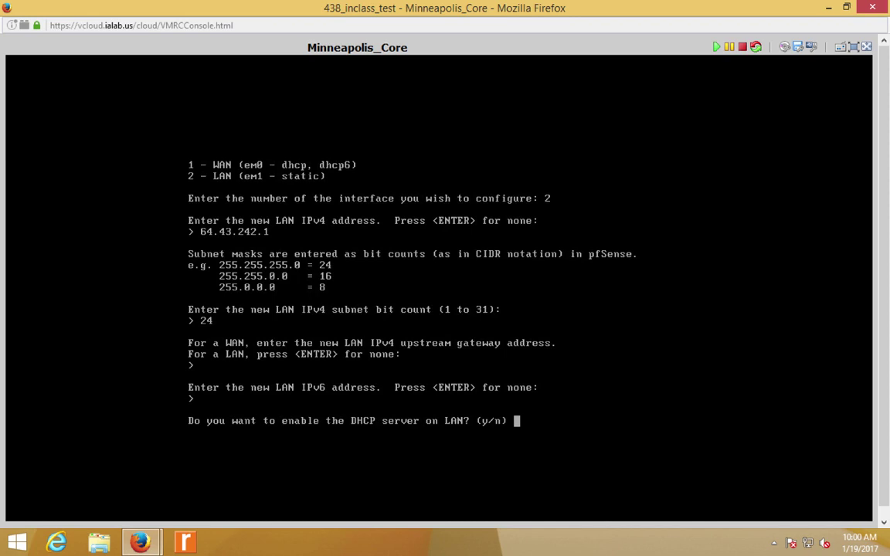
- Enable the LAN DHCP server with range 64.43.242.100 to 64.43.242.150
{"action": "type", "text": "y"}
{"action": "key", "text": "Return"}
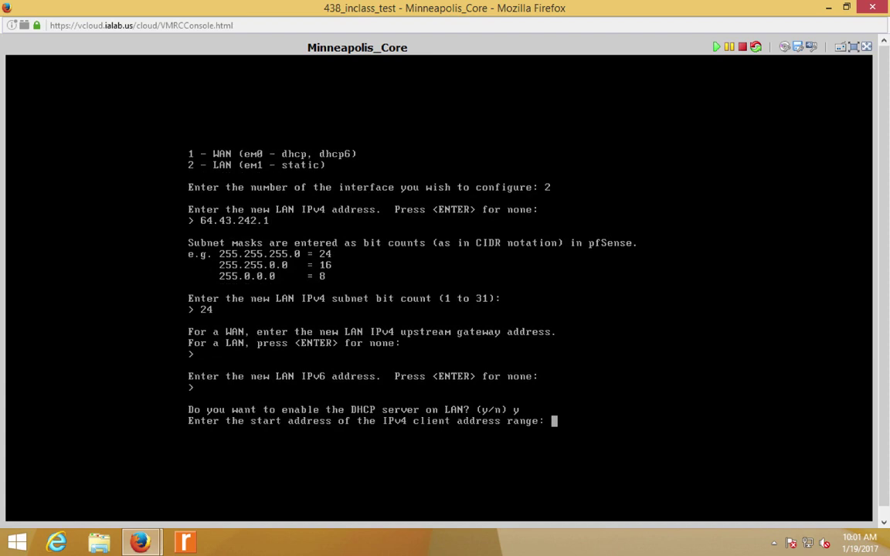
{"action": "type", "text": "64.43.242.100"}
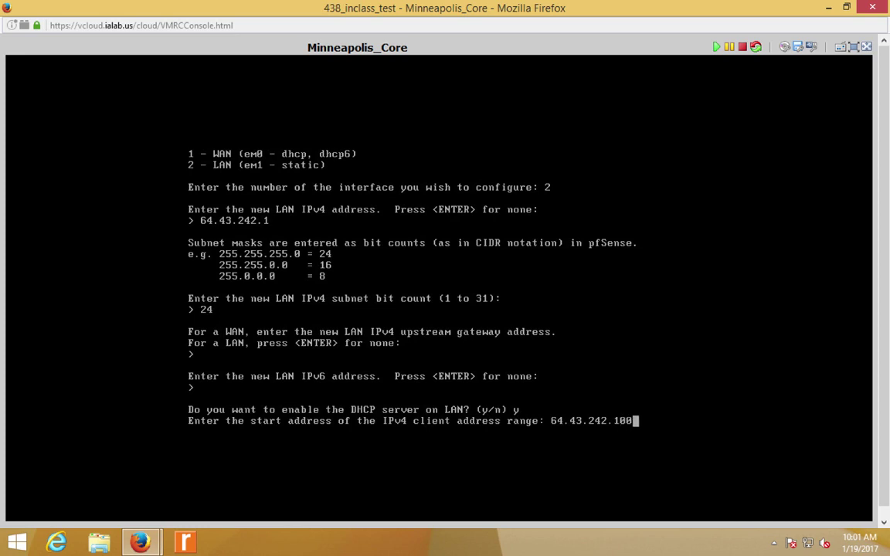
{"action": "key", "text": "Return"}
{"action": "type", "text": "64.43.242."}
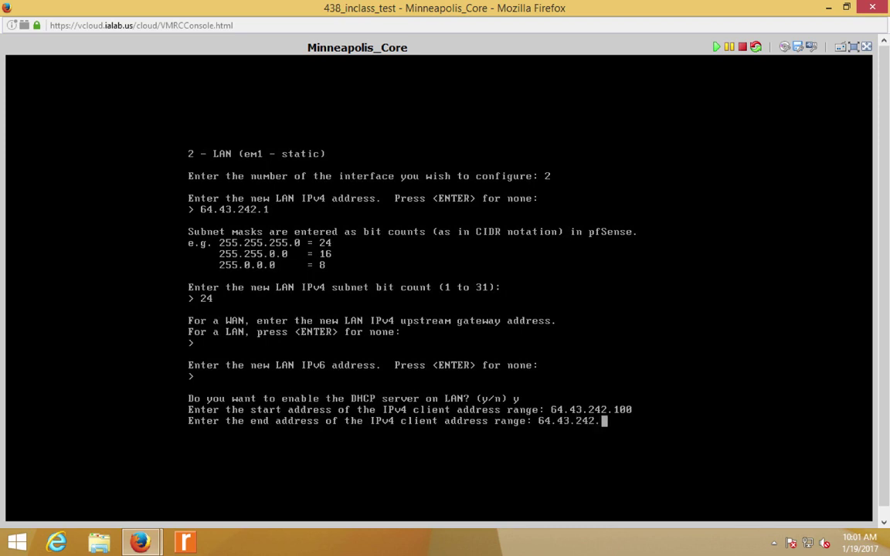
{"action": "type", "text": "150"}
{"action": "key", "text": "Return"}
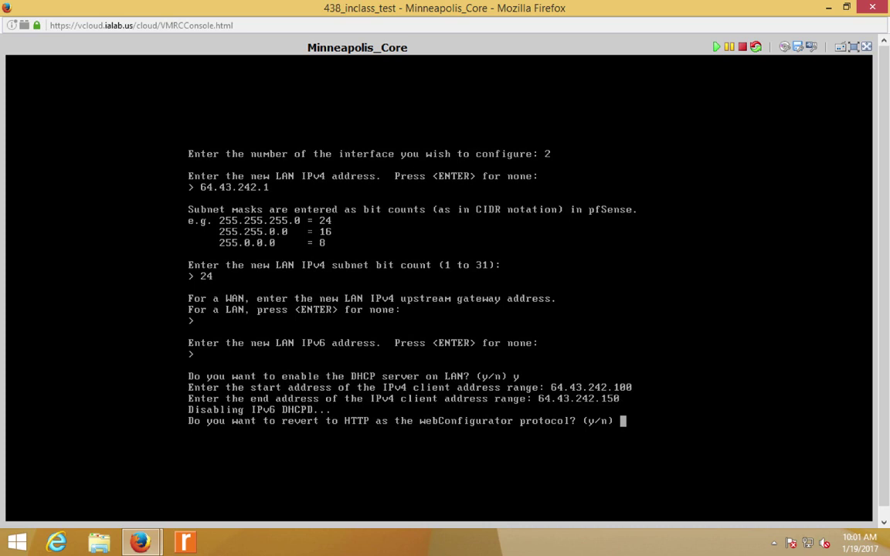
- Revert the webConfigurator to HTTP and return to the menu showing LAN 64.43.242.1/24
{"action": "type", "text": "y"}
{"action": "key", "text": "Return"}
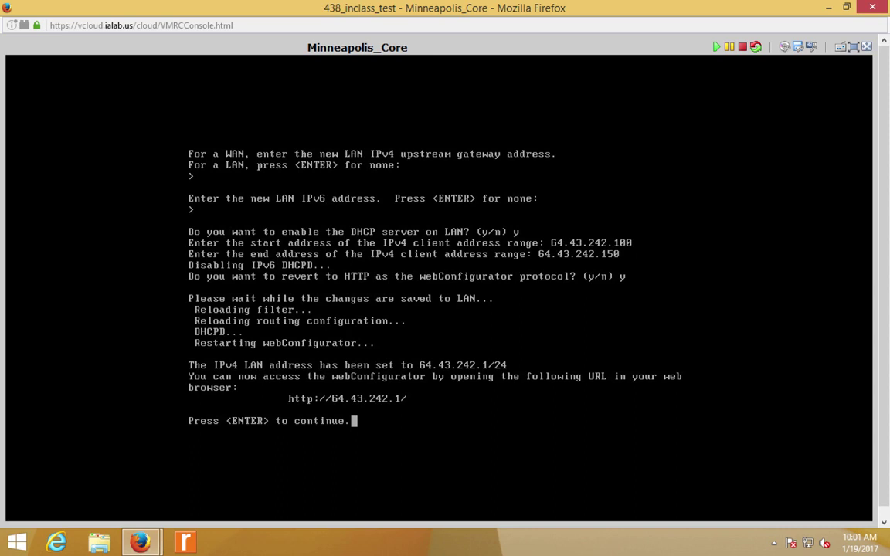
{"action": "key", "text": "Return"}
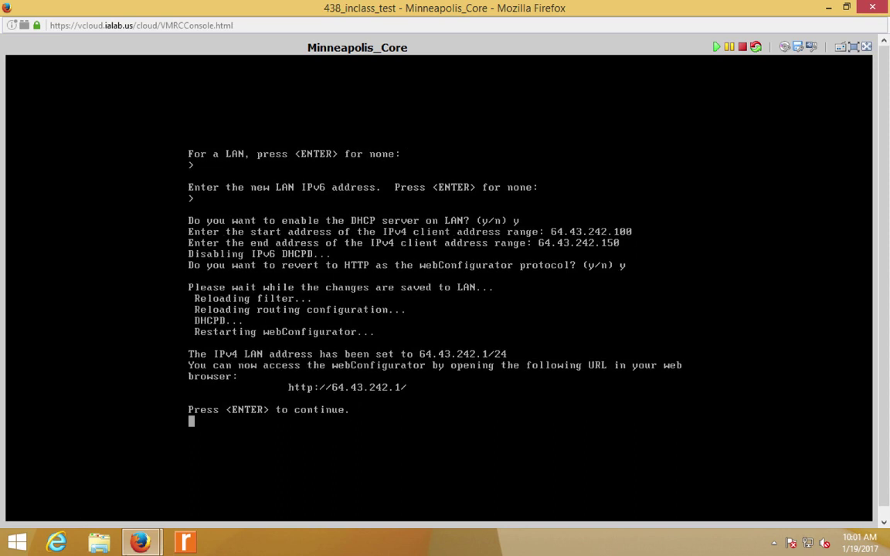
{"action": "left_click", "coordinate": [829, 7]}
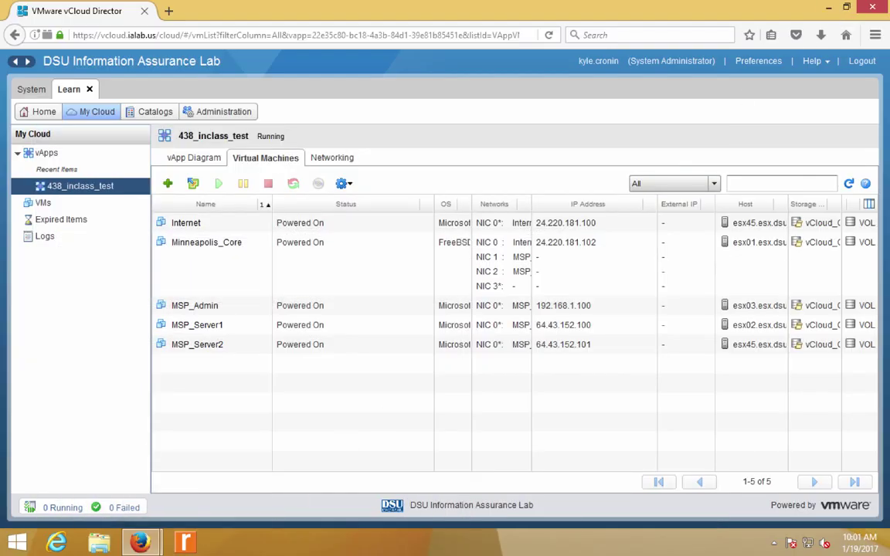
{"action": "left_click", "coordinate": [195, 158]}
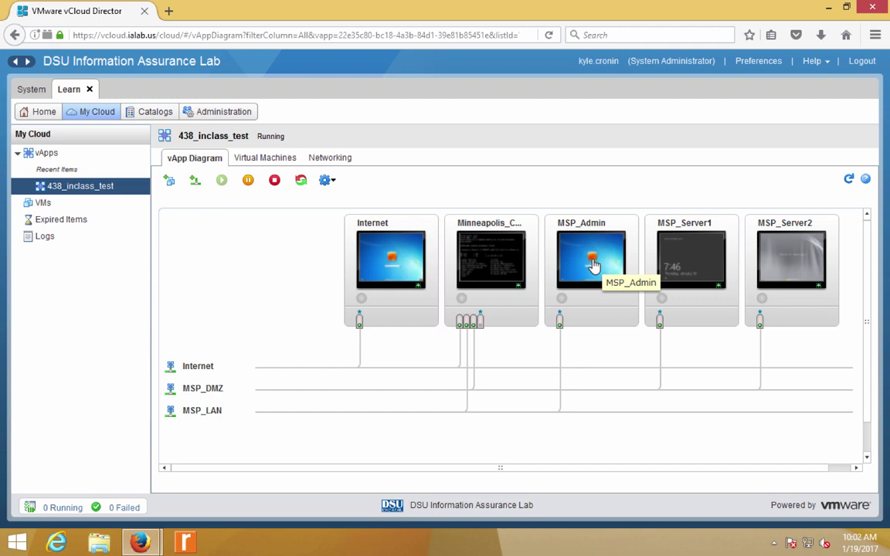
{"action": "left_click", "coordinate": [593, 265]}
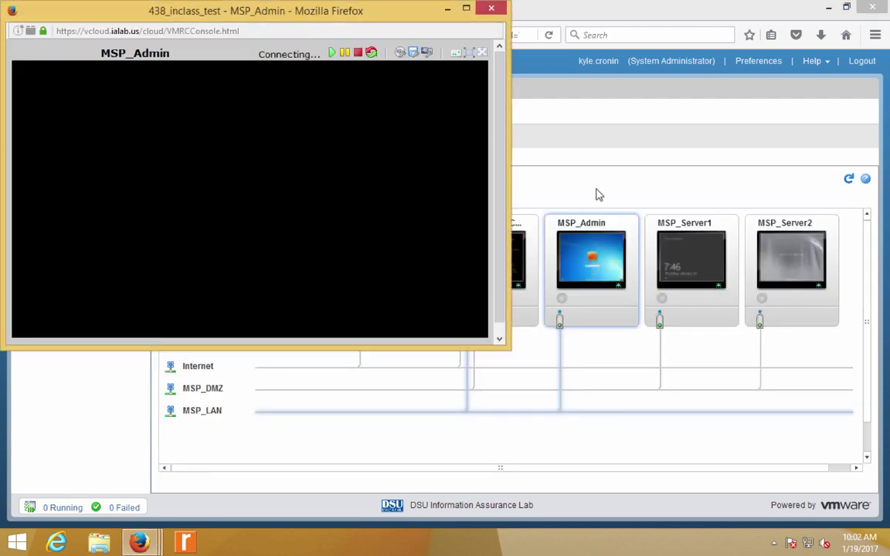
{"action": "left_click", "coordinate": [599, 194]}
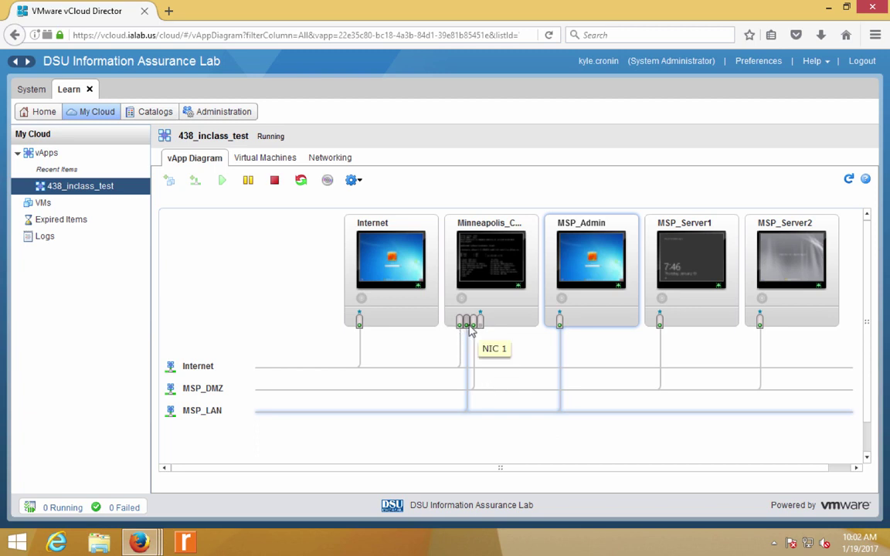
{"action": "mouse_move", "coordinate": [464, 330]}
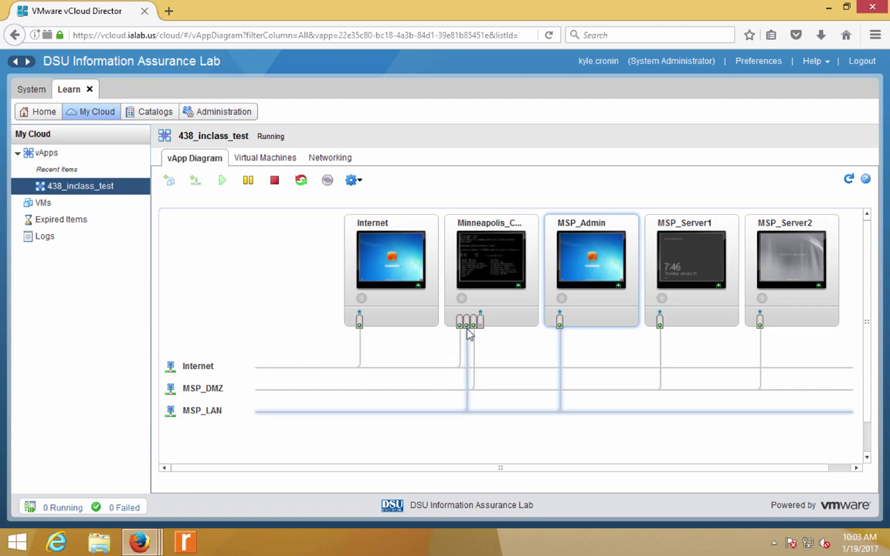
{"action": "left_click", "coordinate": [438, 346]}
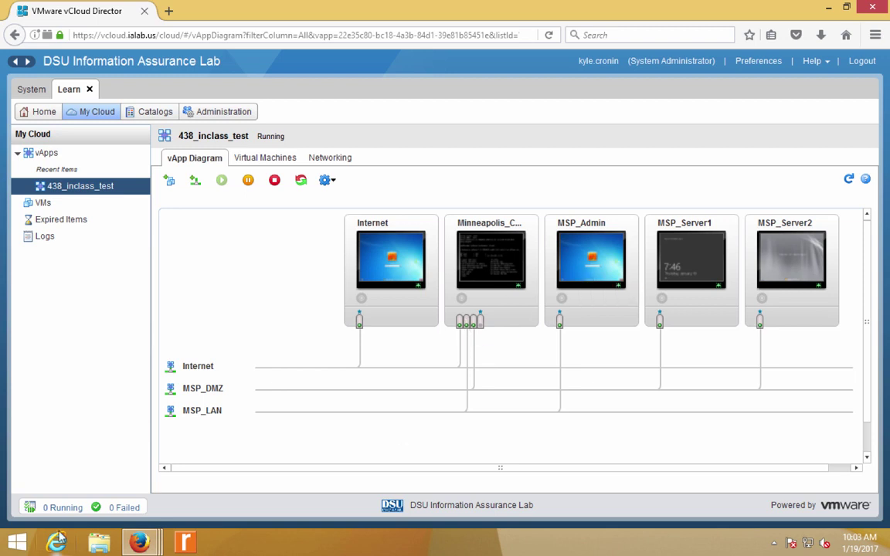
- Bring the MSP_Admin console to full screen and sign in to Windows 7
{"action": "mouse_move", "coordinate": [136, 546]}
{"action": "left_click", "coordinate": [341, 420]}
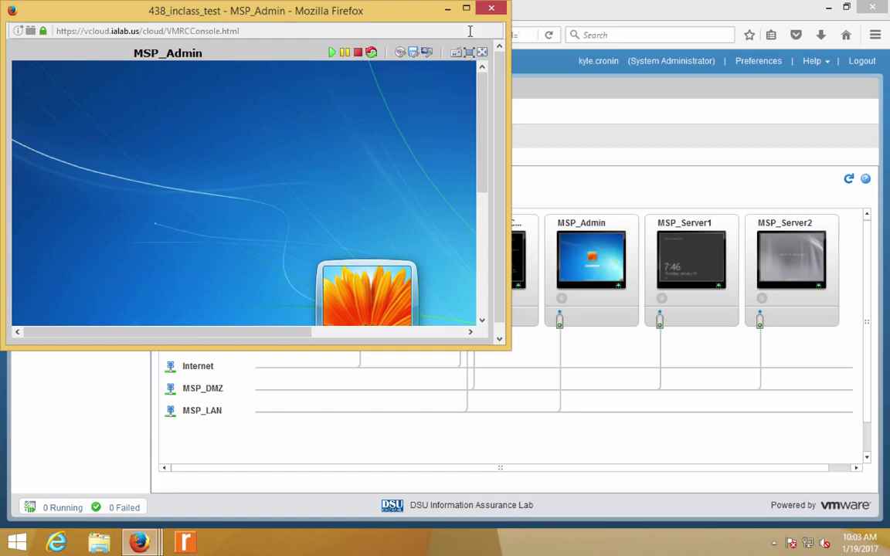
{"action": "left_click", "coordinate": [427, 51]}
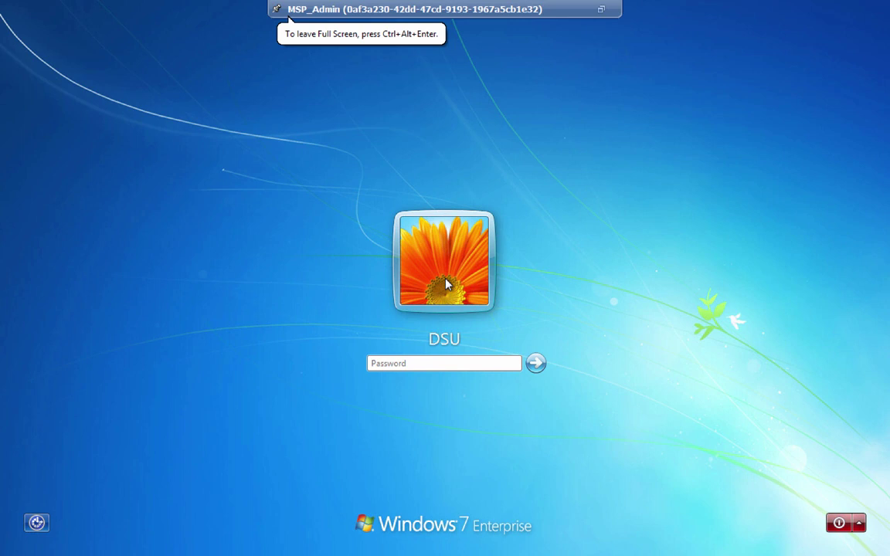
{"action": "key", "text": "Return"}
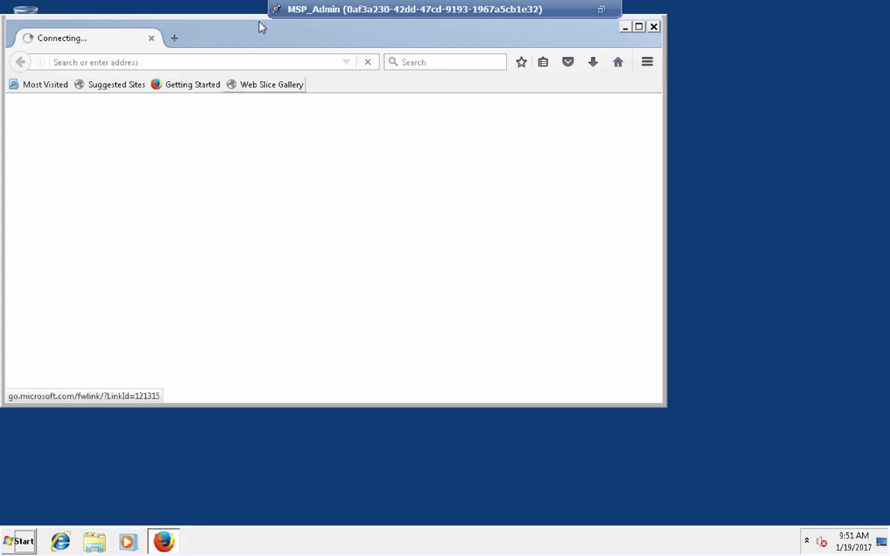
- Move MSP_Admin's Firefox window, stop its loading tab, and exit the full-screen console
{"action": "left_click_drag", "start_coordinate": [289, 45], "coordinate": [354, 60]}
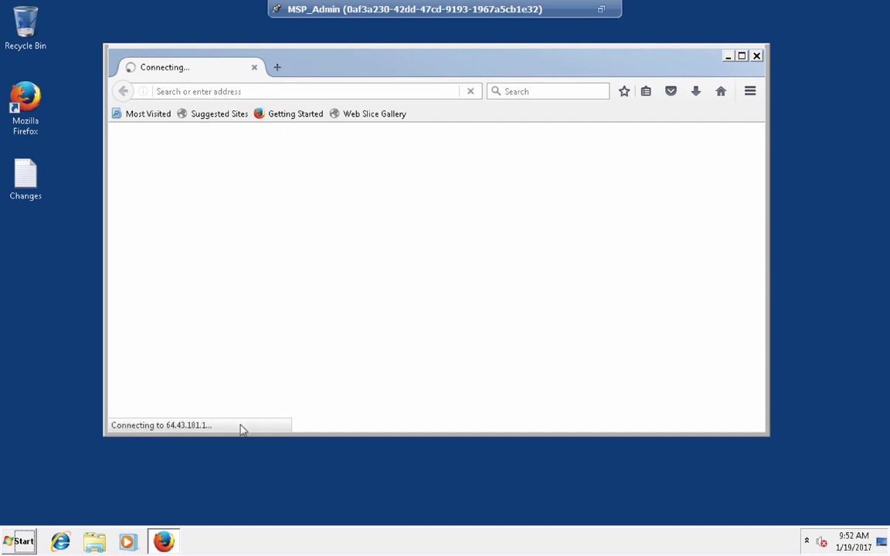
{"action": "left_click", "coordinate": [462, 91]}
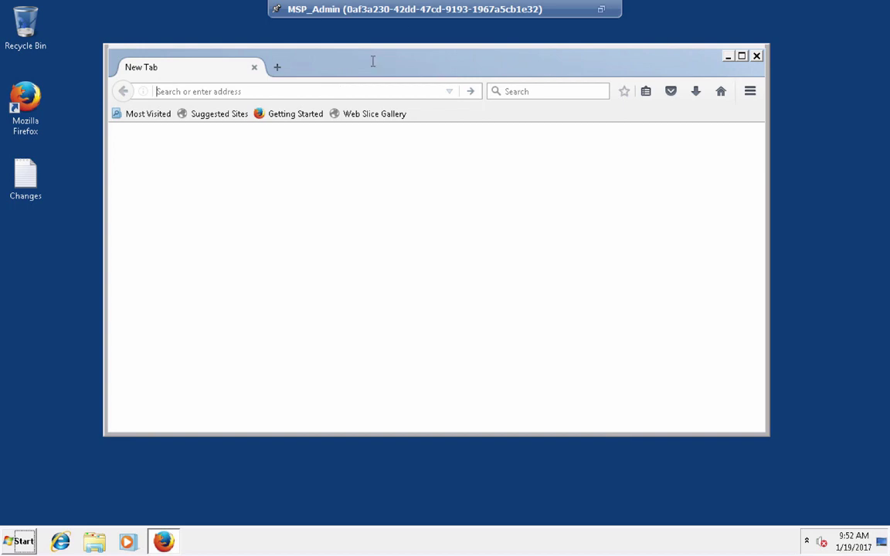
{"action": "left_click", "coordinate": [601, 8]}
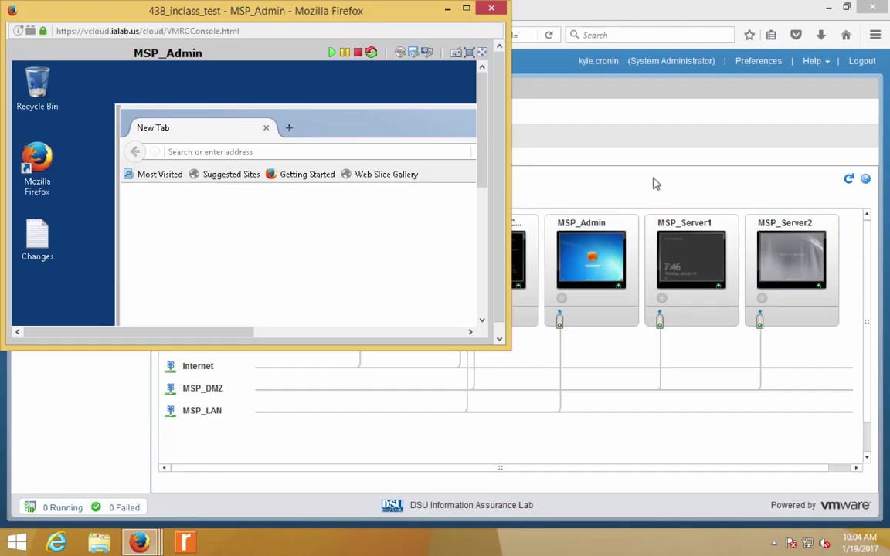
- Check the VMs' IP addresses on the Virtual Machines tab, then restore MSP_Admin's full-screen console
{"action": "left_click", "coordinate": [652, 184]}
{"action": "left_click", "coordinate": [250, 160]}
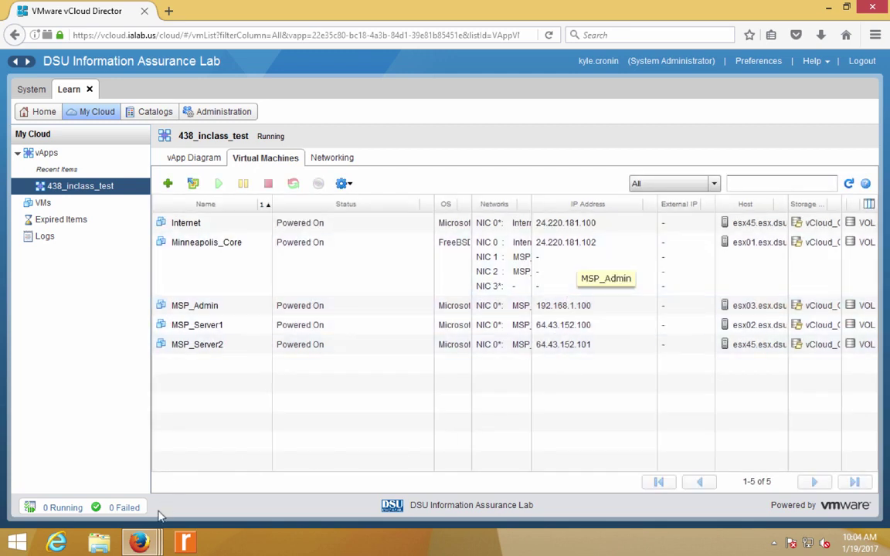
{"action": "mouse_move", "coordinate": [140, 543]}
{"action": "left_click", "coordinate": [373, 473]}
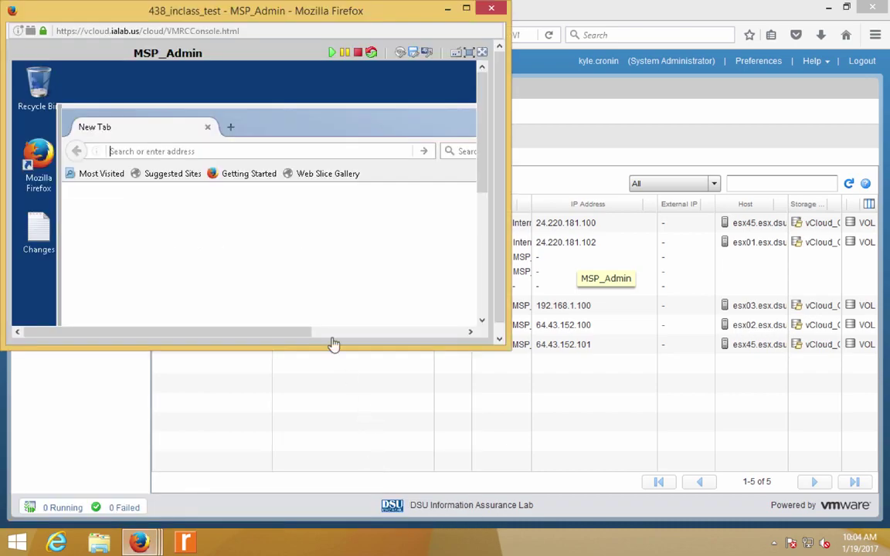
{"action": "left_click", "coordinate": [469, 54]}
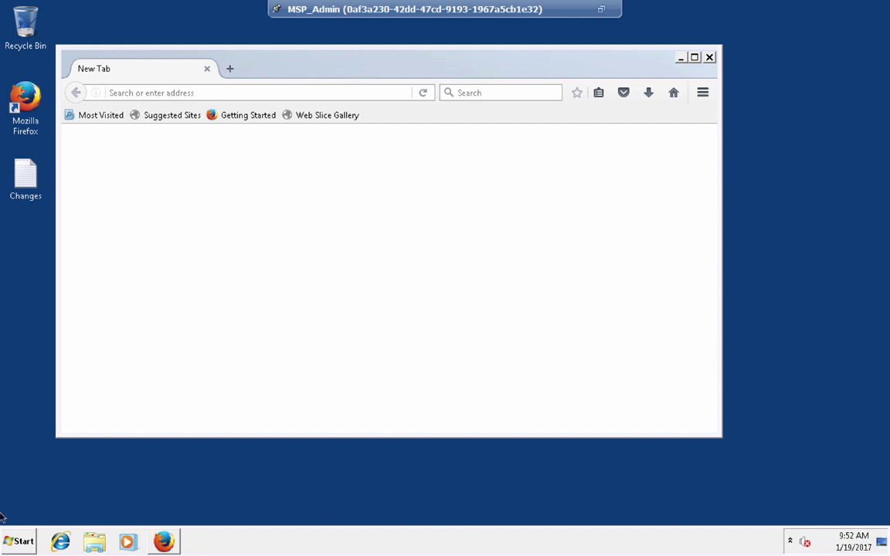
- Open cmd on MSP_Admin and run ipconfig, showing IPv4 192.168.1.100 and gateway 192.168.1.1
{"action": "key", "text": "super+r"}
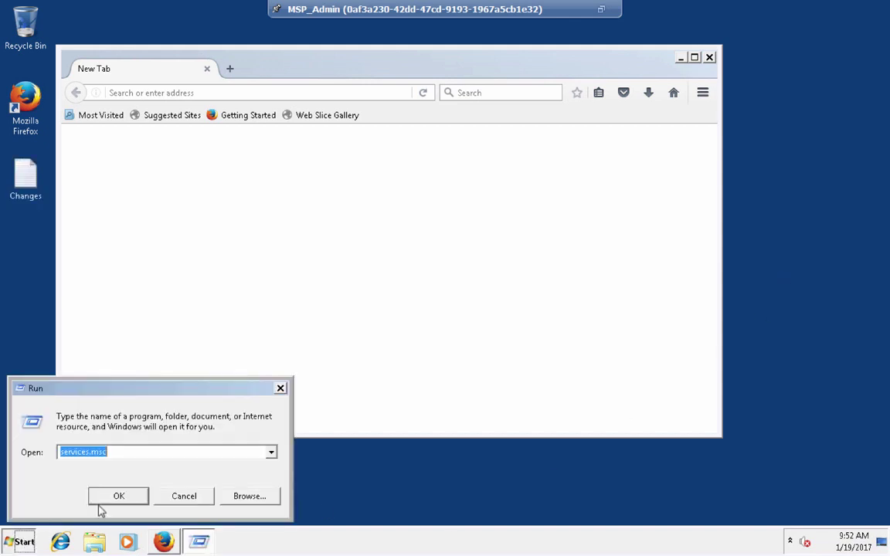
{"action": "key", "text": "super"}
{"action": "type", "text": "cmd"}
{"action": "key", "text": "Return"}
{"action": "type", "text": "ipconfig"}
{"action": "key", "text": "Return"}
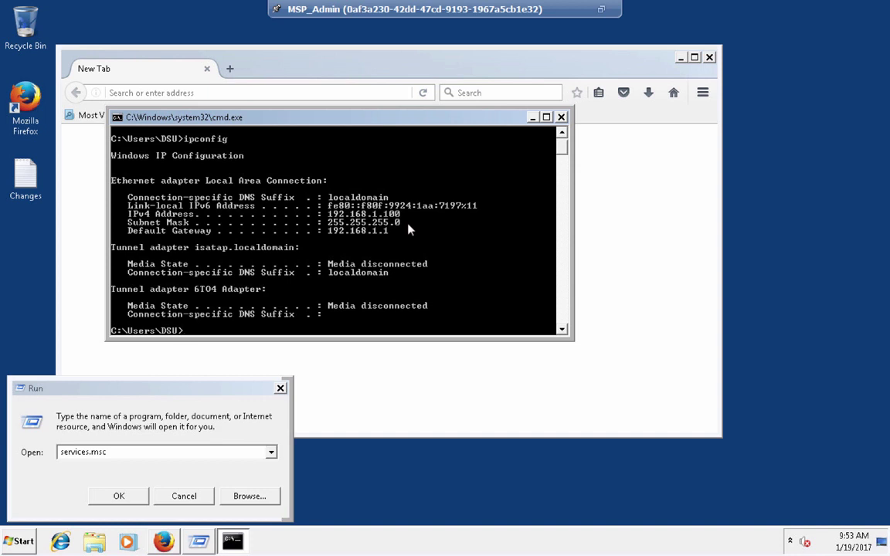
- Run ipconfig /release then ipconfig /renew to obtain 64.43.242.100 with gateway 64.43.242.1
{"action": "type", "text": "ipconfig /release"}
{"action": "key", "text": "Return"}
{"action": "key", "text": "Up"}
{"action": "key", "text": "BackSpace"}
{"action": "key", "text": "BackSpace"}
{"action": "key", "text": "BackSpace"}
{"action": "key", "text": "BackSpace"}
{"action": "key", "text": "BackSpace"}
{"action": "type", "text": "new"}
{"action": "key", "text": "Return"}
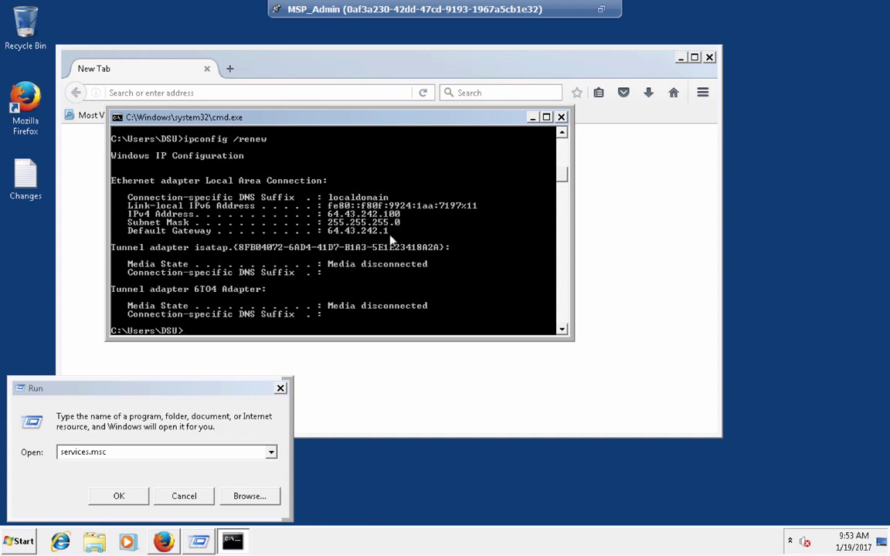
- Load the pfSense login page at 64.43.242.1 in a maximized browser and enter username admin
{"action": "left_click", "coordinate": [328, 91]}
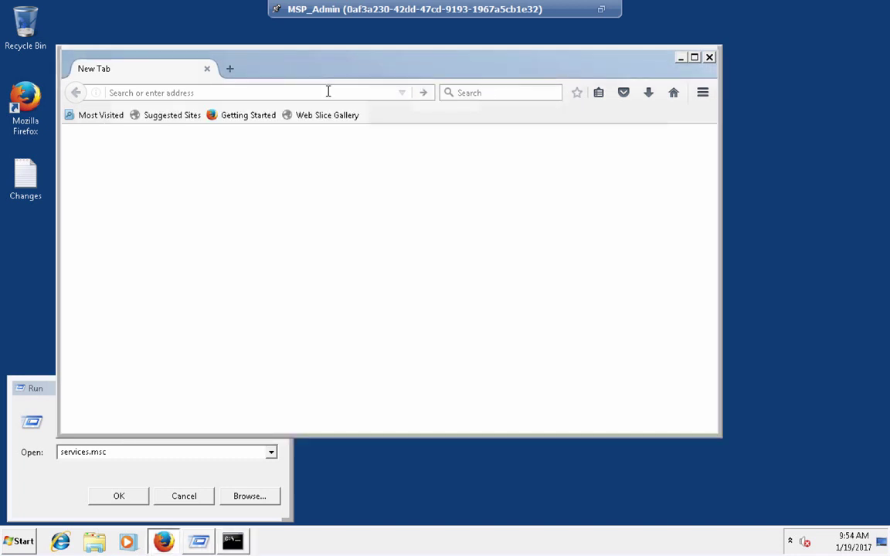
{"action": "type", "text": "64.43.242.1"}
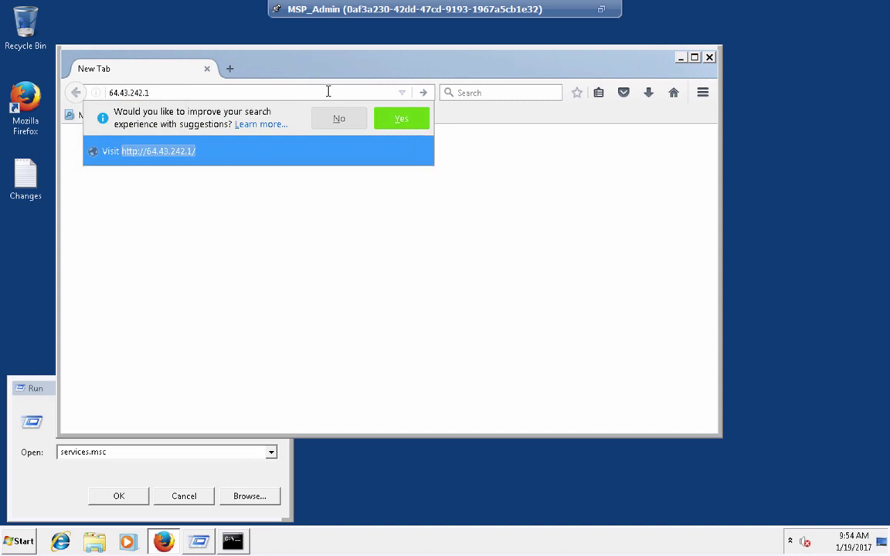
{"action": "key", "text": "Return"}
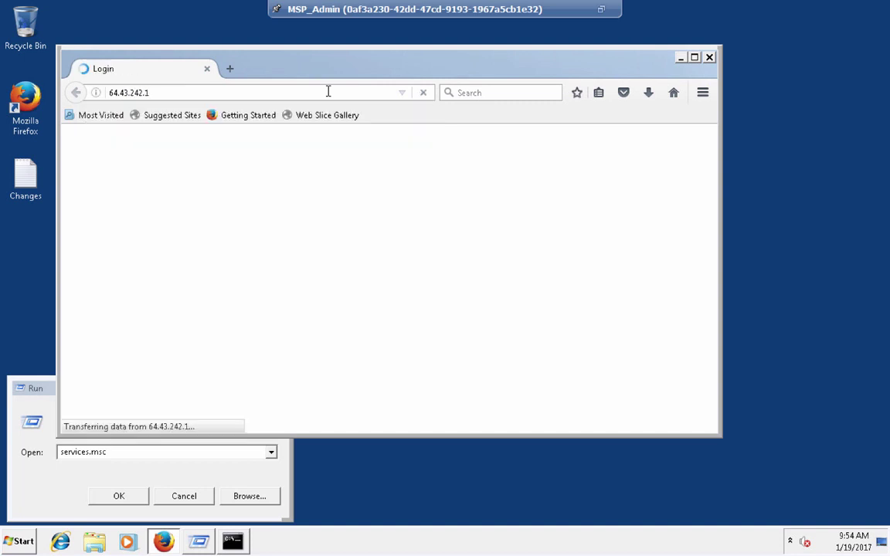
{"action": "double_click", "coordinate": [384, 61]}
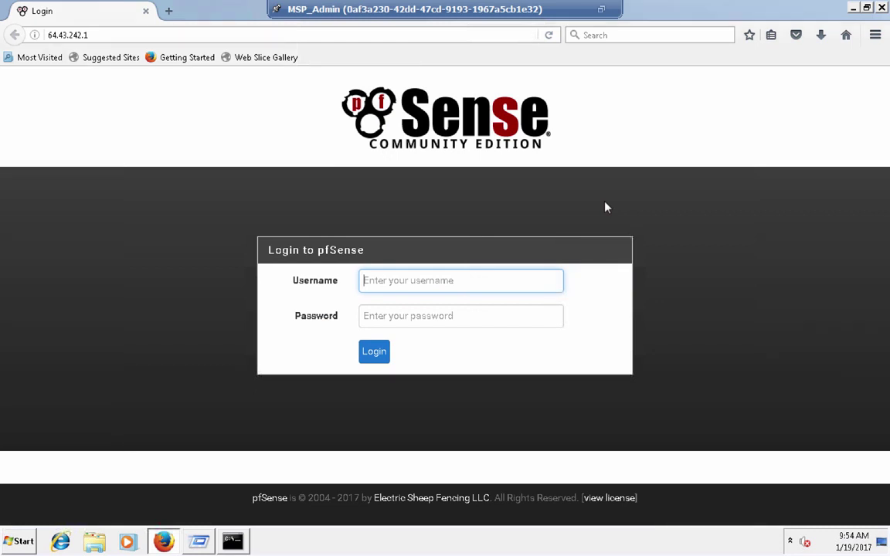
{"action": "type", "text": "admin"}
{"action": "key", "text": "Tab"}
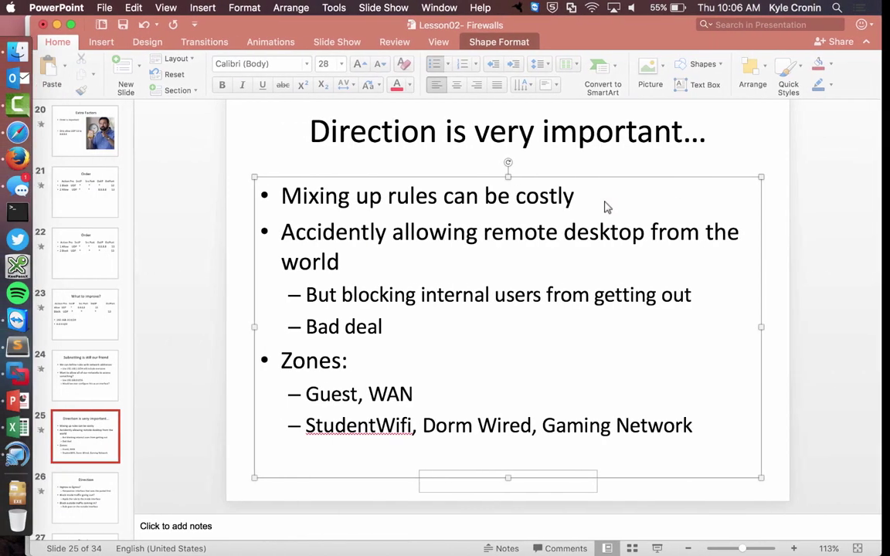
{"action": "left_click", "coordinate": [240, 316]}
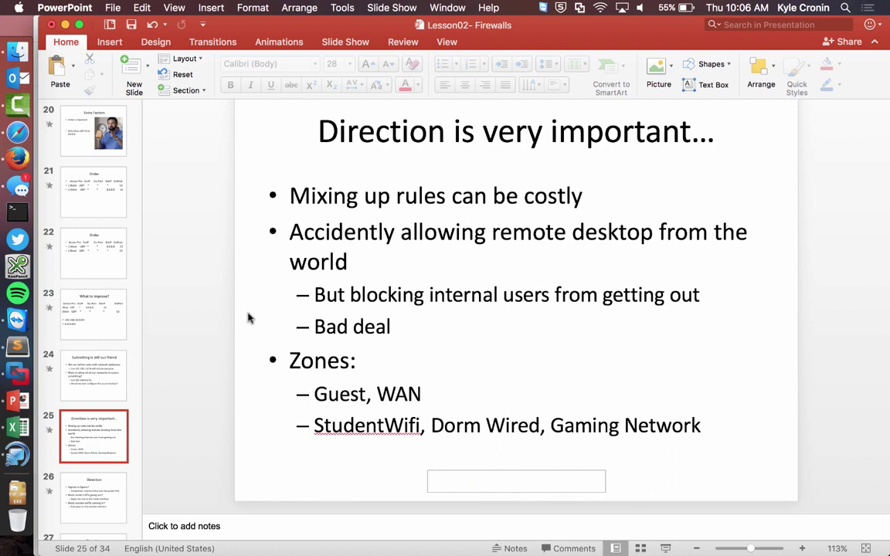
- Add a new slide after slide 25 listing the default username admin and the password as bullets
{"action": "left_click", "coordinate": [133, 70]}
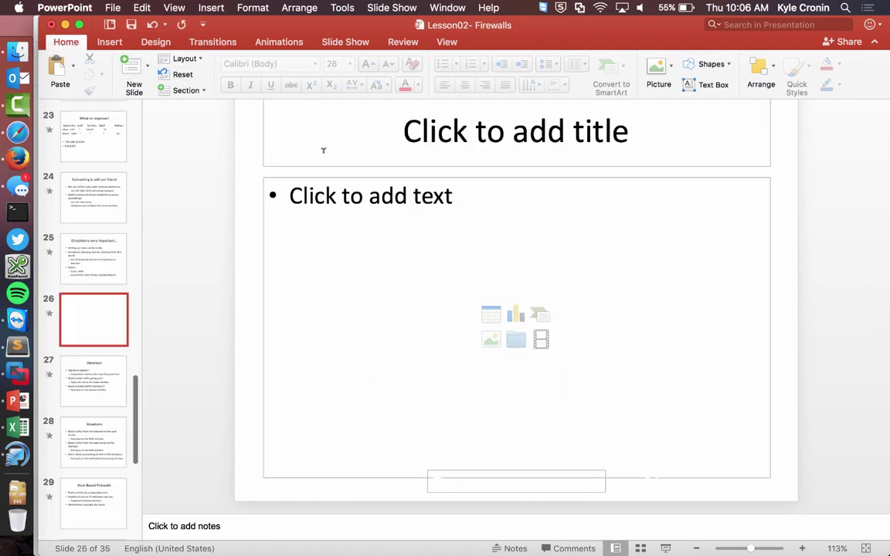
{"action": "left_click", "coordinate": [373, 141]}
{"action": "left_click", "coordinate": [378, 219]}
{"action": "type", "text": "pfse"}
{"action": "key", "text": "BackSpace"}
{"action": "key", "text": "BackSpace"}
{"action": "key", "text": "BackSpace"}
{"action": "key", "text": "BackSpace"}
{"action": "type", "text": "admin"}
{"action": "key", "text": "Return"}
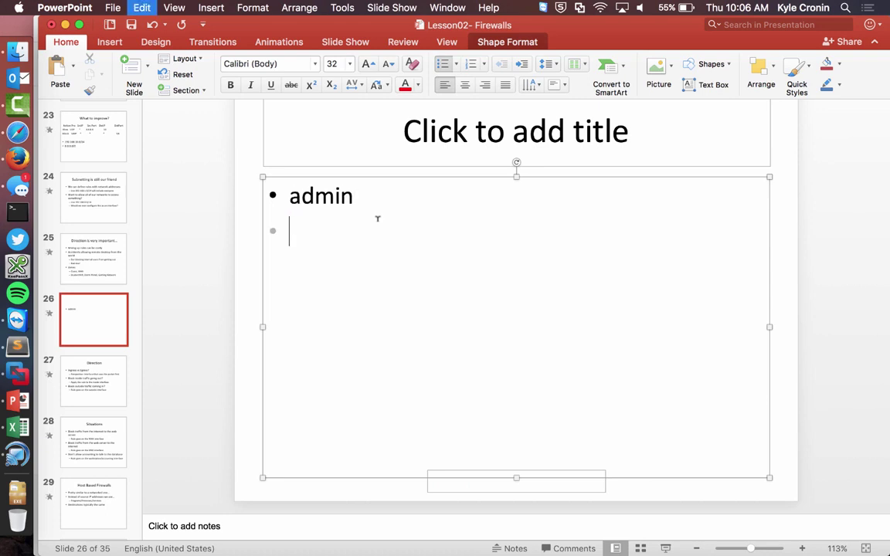
{"action": "type", "text": "pfsense"}
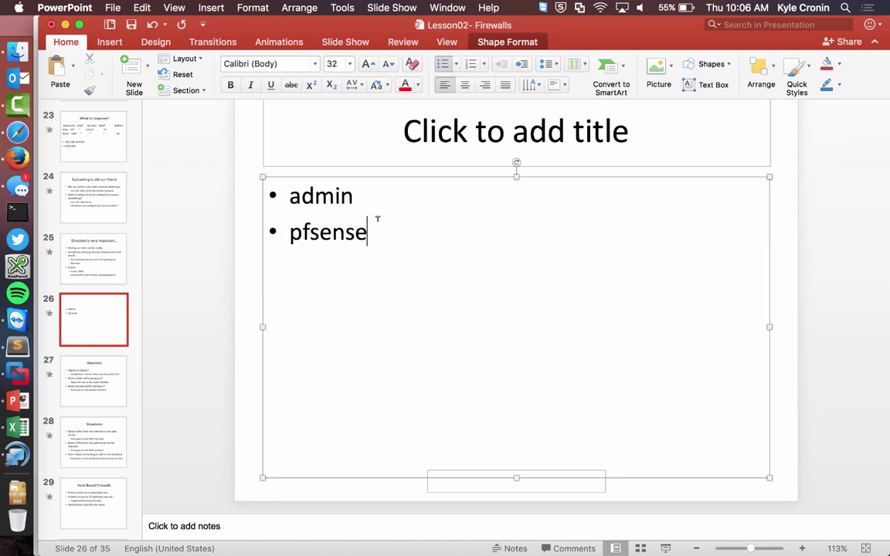
- Select the two credential bullets on slide 26
{"action": "key", "text": "super+a"}
{"action": "key", "text": "Right"}
{"action": "key", "text": "shift+Right"}
{"action": "key", "text": "shift+Up"}
{"action": "key", "text": "shift+Down"}
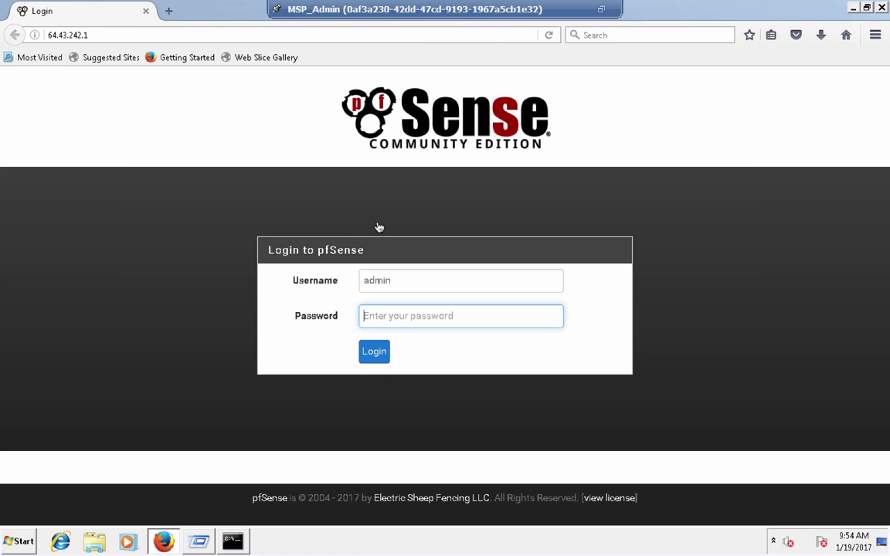
- Sign in with the admin password, decline saving the login, and leave the wizard for the dashboard
{"action": "type", "text": "pfsense"}
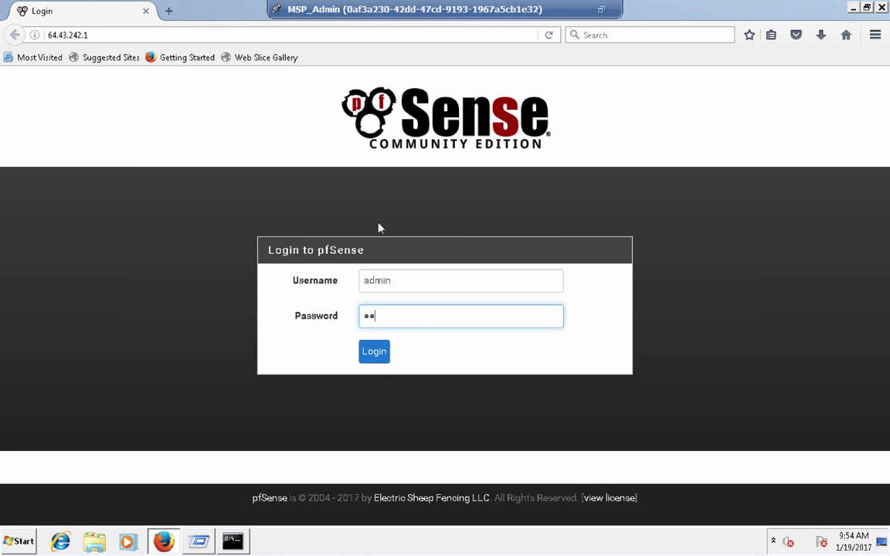
{"action": "key", "text": "Return"}
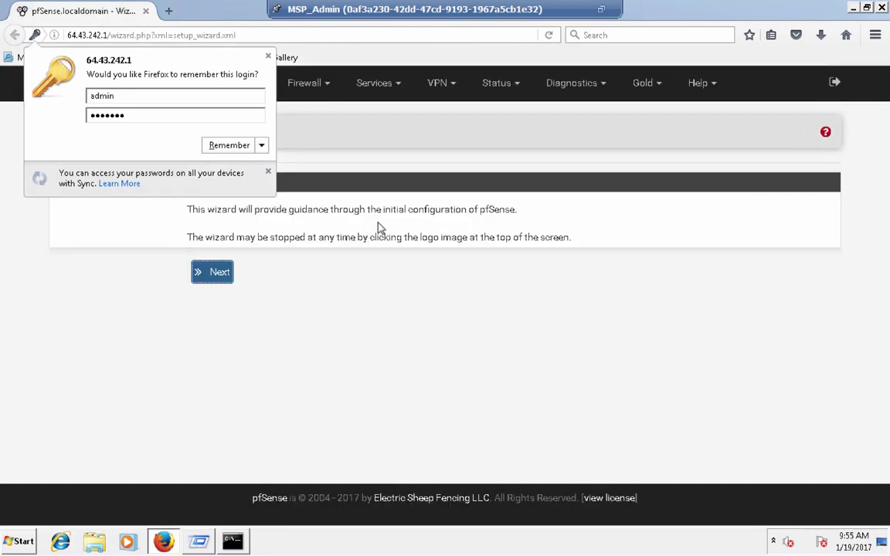
{"action": "left_click", "coordinate": [268, 56]}
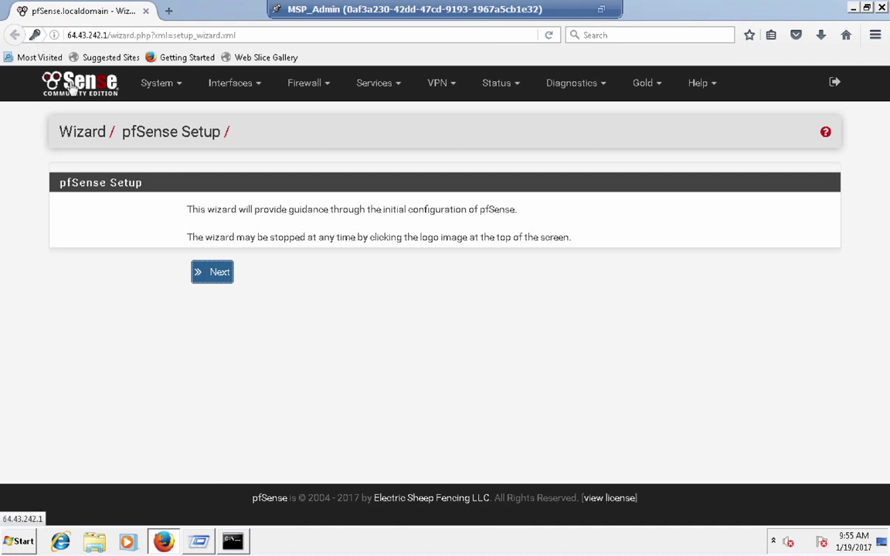
{"action": "left_click", "coordinate": [72, 88]}
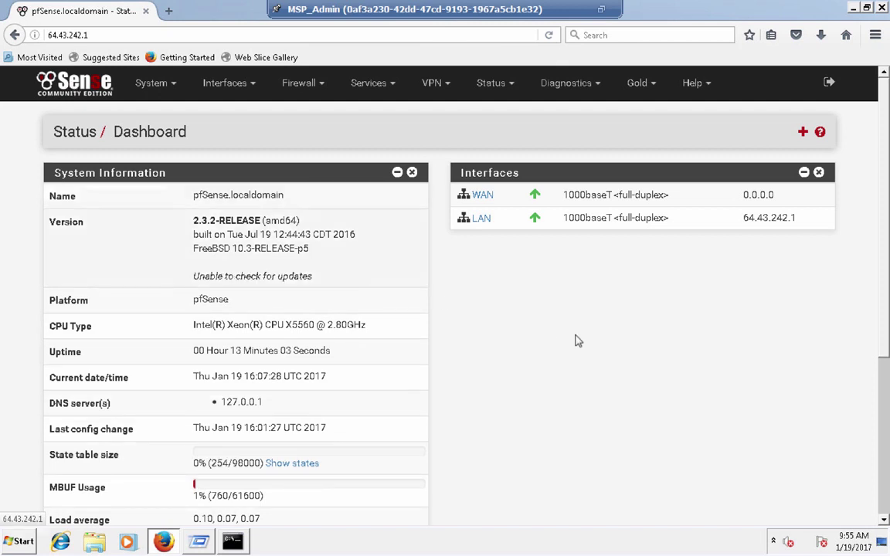
{"action": "left_click_drag", "start_coordinate": [798, 218], "coordinate": [791, 218]}
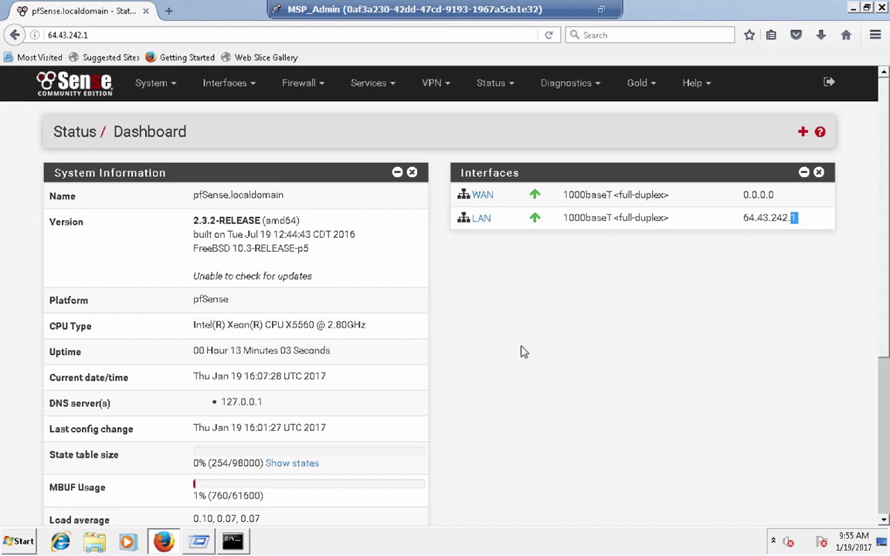
{"action": "scroll", "coordinate": [497, 365], "scroll_direction": "down", "scroll_amount": 1}
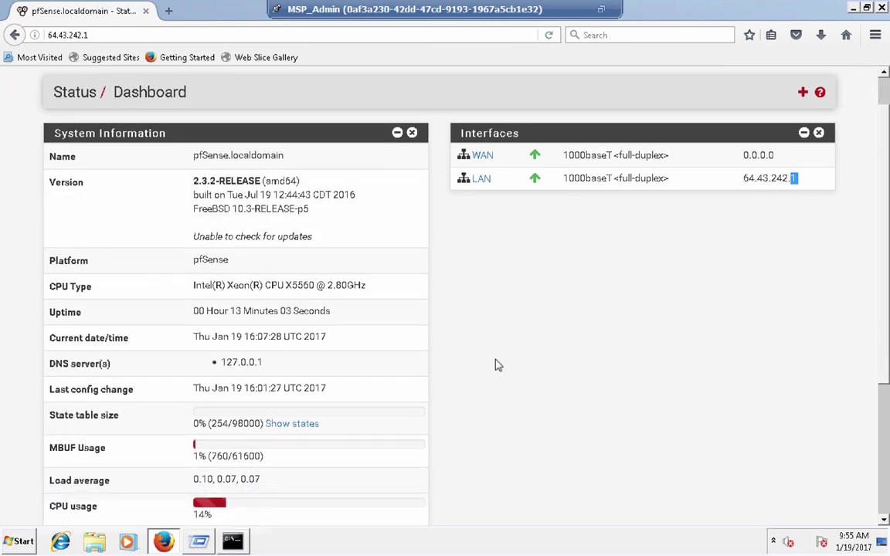
{"action": "scroll", "coordinate": [400, 389], "scroll_direction": "down", "scroll_amount": 3}
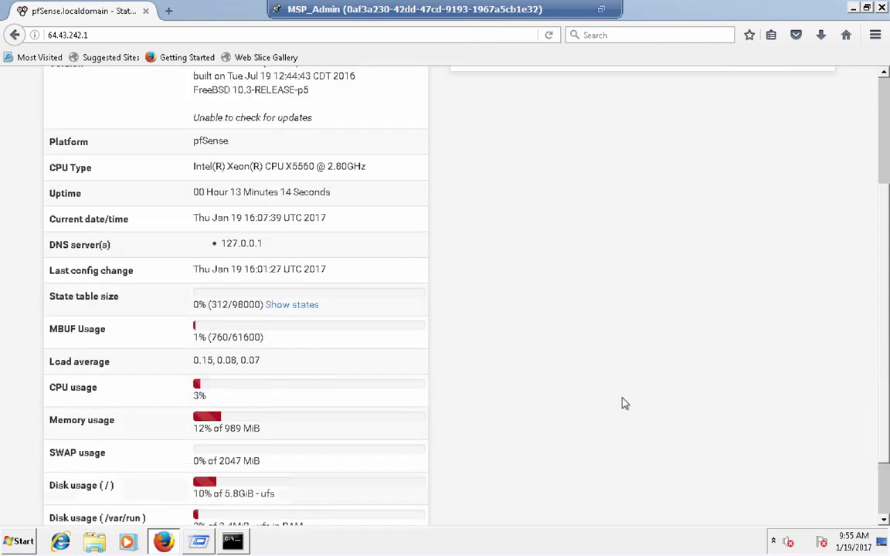
{"action": "scroll", "coordinate": [625, 403], "scroll_direction": "down", "scroll_amount": 1}
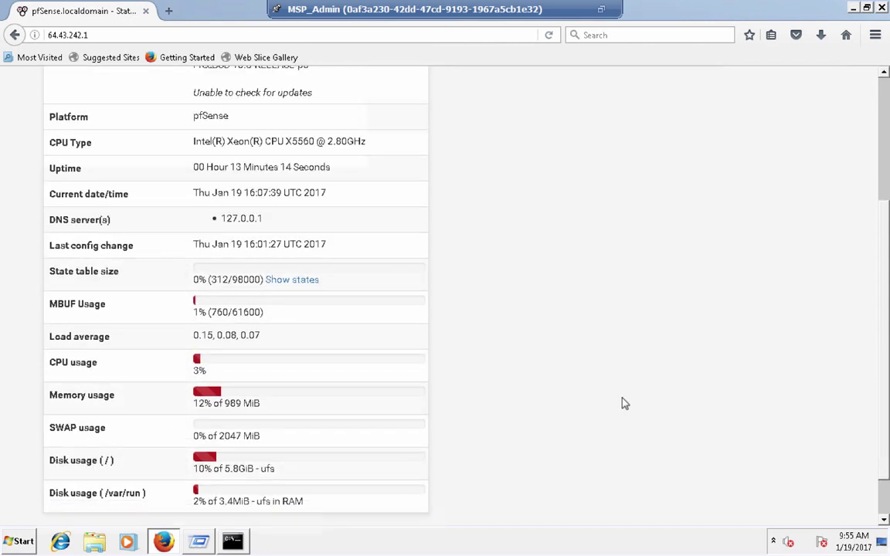
{"action": "scroll", "coordinate": [624, 404], "scroll_direction": "down", "scroll_amount": 1}
{"action": "scroll", "coordinate": [625, 403], "scroll_direction": "down", "scroll_amount": 1}
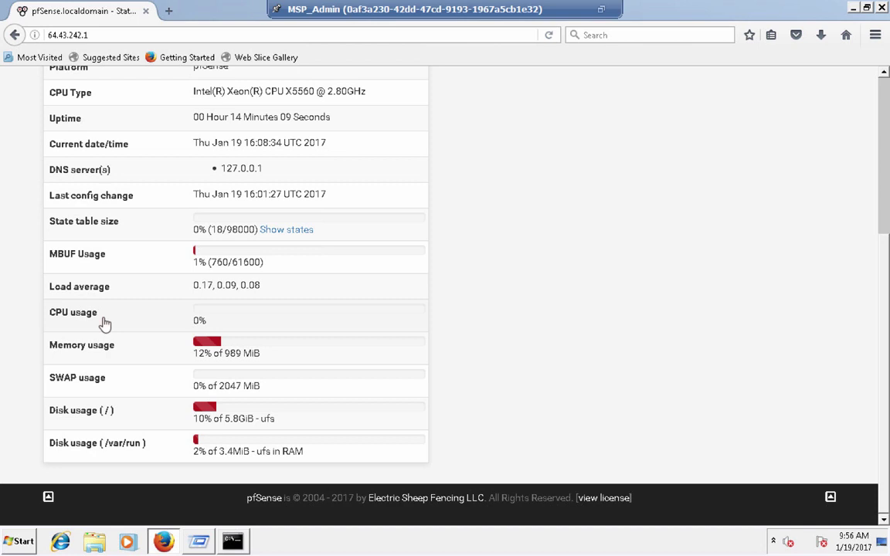
{"action": "scroll", "coordinate": [105, 321], "scroll_direction": "up", "scroll_amount": 1}
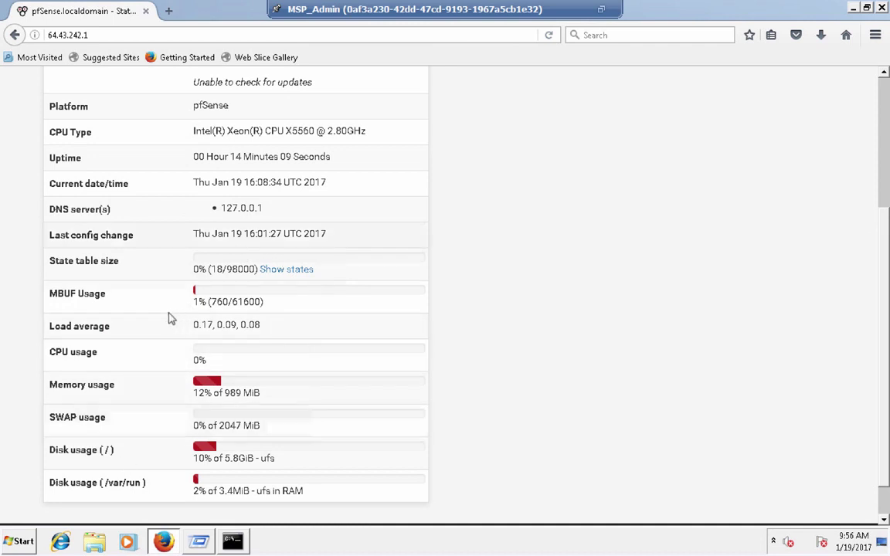
{"action": "scroll", "coordinate": [171, 297], "scroll_direction": "up", "scroll_amount": 4}
{"action": "scroll", "coordinate": [171, 297], "scroll_direction": "up", "scroll_amount": 2}
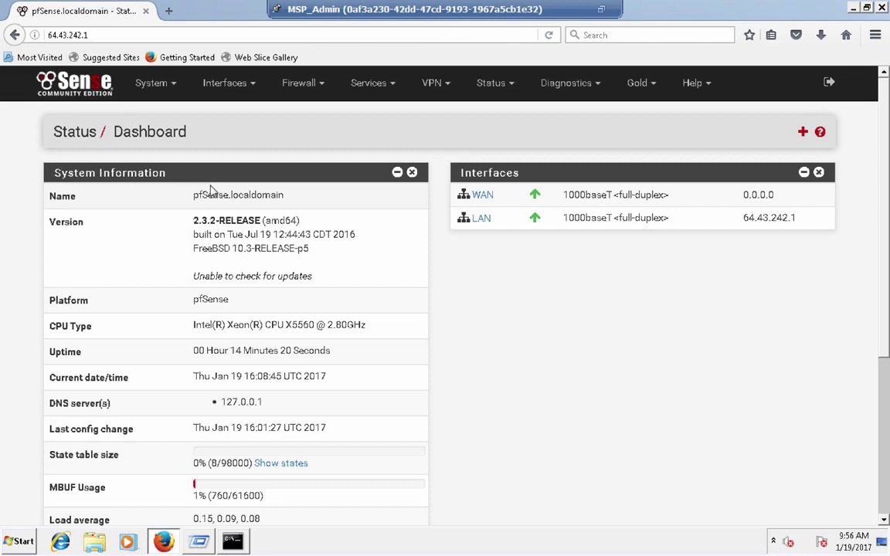
- From the Mac desktop, launch Safari and load pfsense.org, scrolling through the page
{"action": "key", "text": "ctrl+Left"}
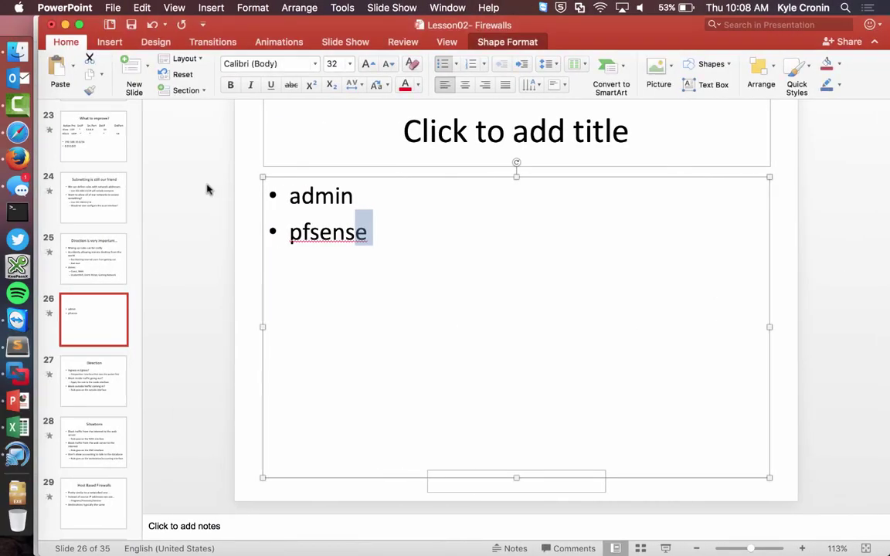
{"action": "left_click", "coordinate": [22, 138]}
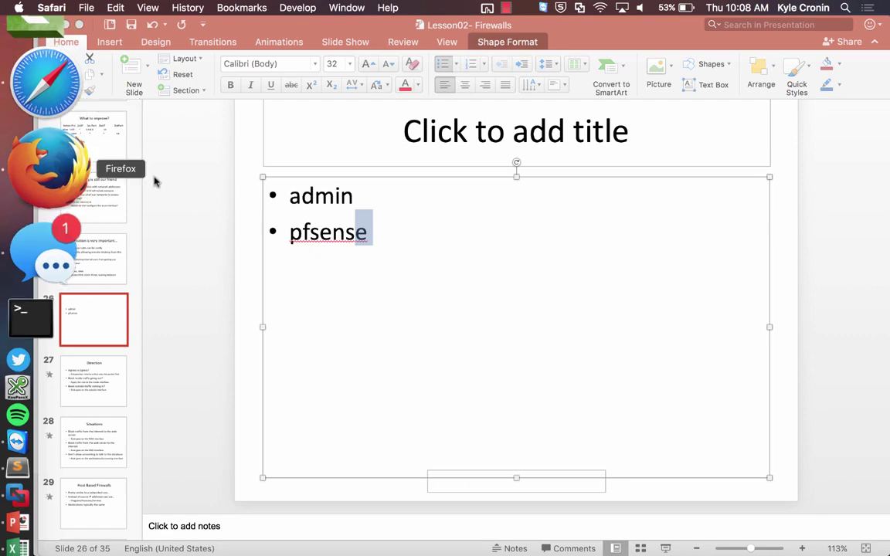
{"action": "type", "text": "pf"}
{"action": "key", "text": "Return"}
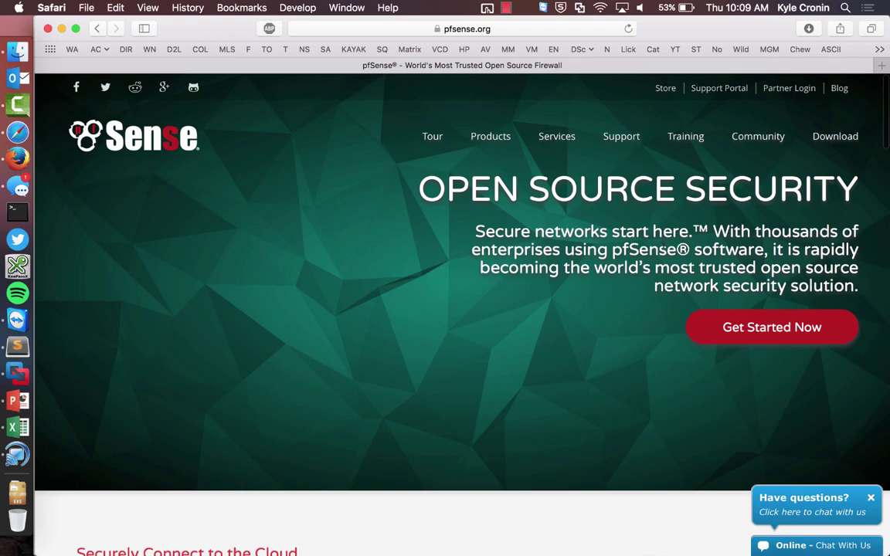
{"action": "scroll", "coordinate": [663, 246], "scroll_direction": "down", "scroll_amount": 2}
{"action": "scroll", "coordinate": [663, 245], "scroll_direction": "down", "scroll_amount": 4}
{"action": "scroll", "coordinate": [664, 251], "scroll_direction": "up", "scroll_amount": 5}
- On the Download page, choose AMD64 (64-bit) architecture and close the Platform list without choosing
{"action": "left_click", "coordinate": [849, 156]}
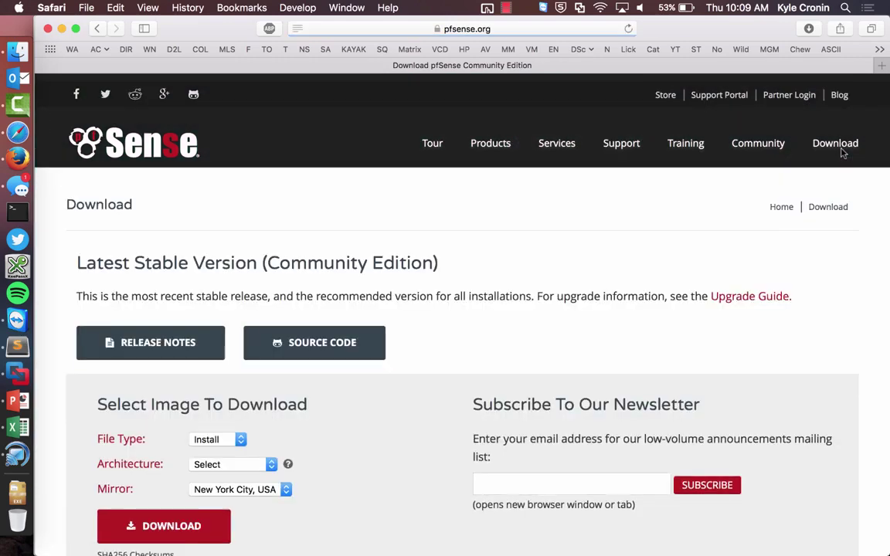
{"action": "scroll", "coordinate": [670, 364], "scroll_direction": "down", "scroll_amount": 2}
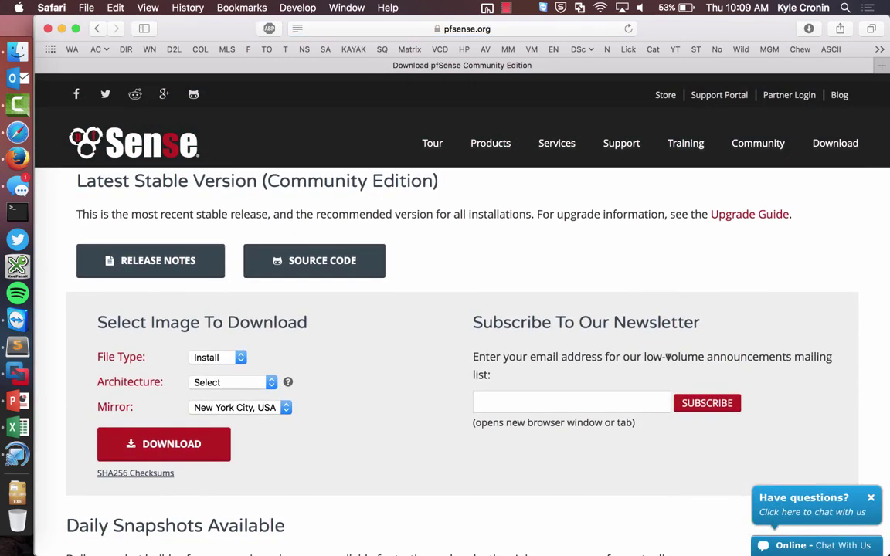
{"action": "left_click", "coordinate": [232, 383]}
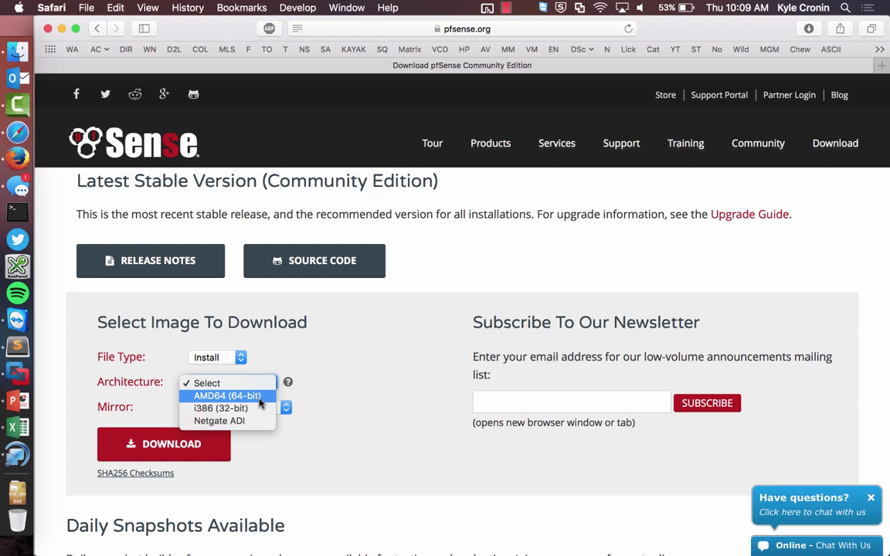
{"action": "left_click", "coordinate": [260, 397]}
{"action": "left_click", "coordinate": [253, 406]}
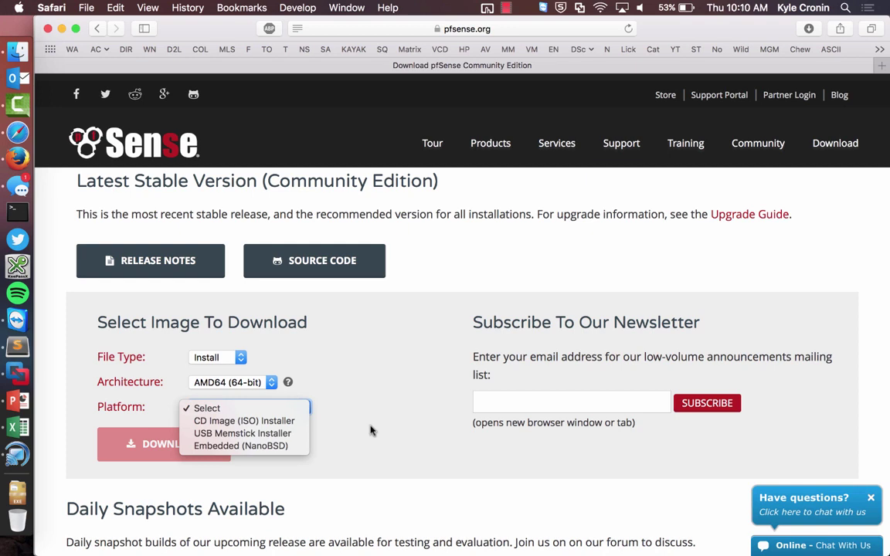
{"action": "left_click", "coordinate": [305, 464]}
- Go to the pfSense Products page and follow BUY DIRECT to netgate.com
{"action": "scroll", "coordinate": [306, 464], "scroll_direction": "down", "scroll_amount": 2}
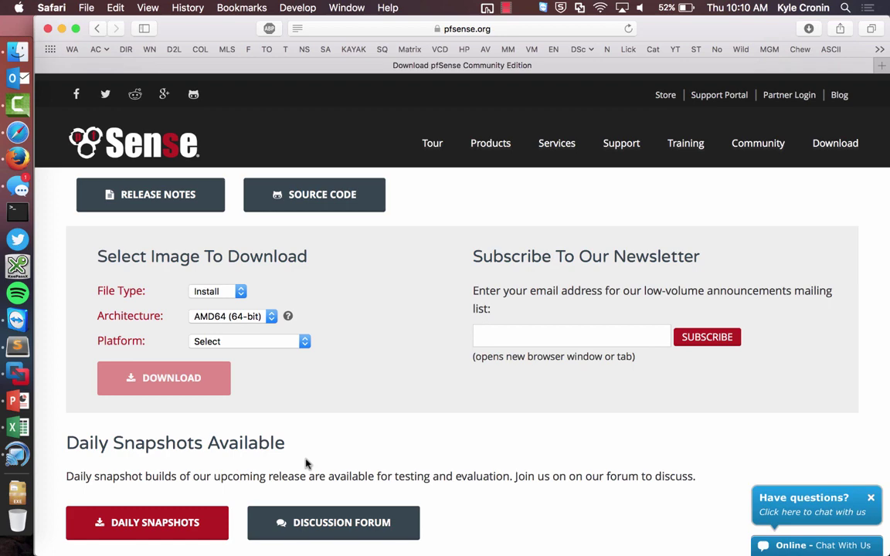
{"action": "scroll", "coordinate": [305, 464], "scroll_direction": "up", "scroll_amount": 4}
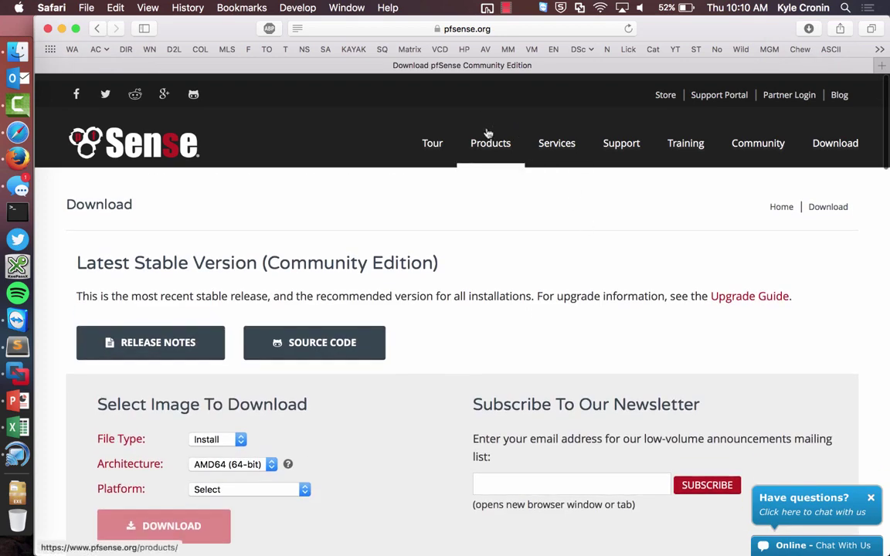
{"action": "left_click", "coordinate": [490, 144]}
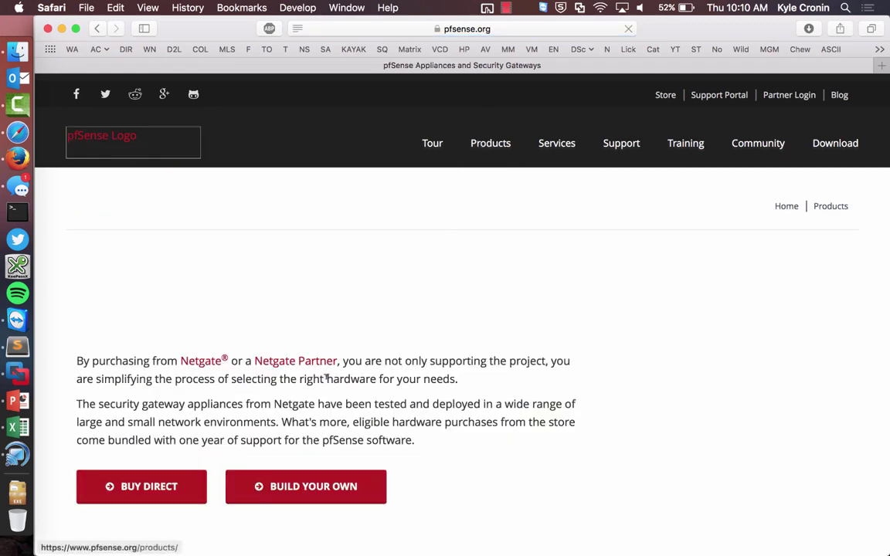
{"action": "left_click", "coordinate": [169, 416]}
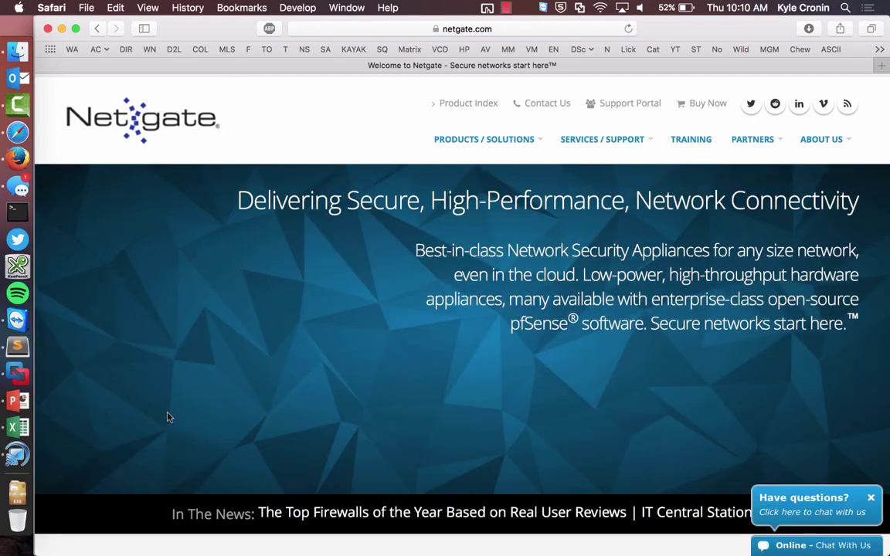
- Open Netgate's Security Appliances page and follow More Details for the SG-1000
{"action": "scroll", "coordinate": [425, 425], "scroll_direction": "down", "scroll_amount": 5}
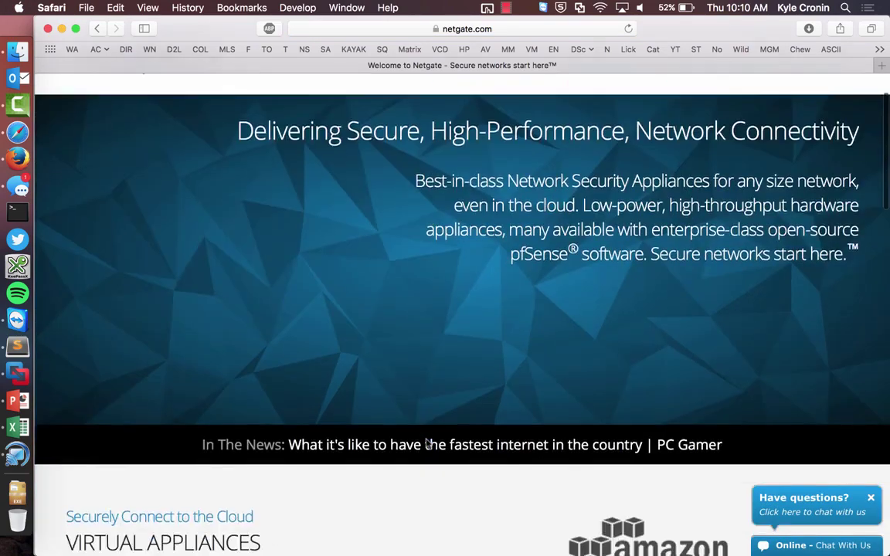
{"action": "scroll", "coordinate": [426, 437], "scroll_direction": "down", "scroll_amount": 10}
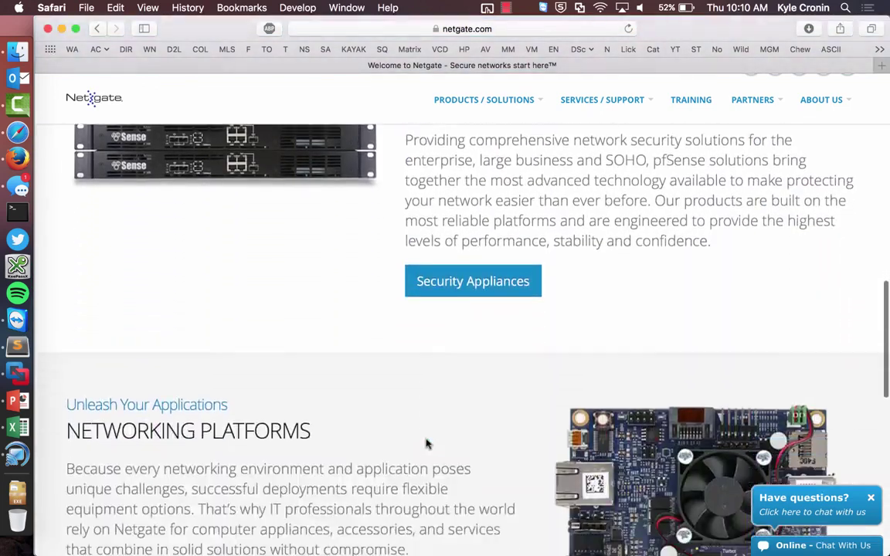
{"action": "scroll", "coordinate": [429, 433], "scroll_direction": "up", "scroll_amount": 2}
{"action": "left_click", "coordinate": [455, 343]}
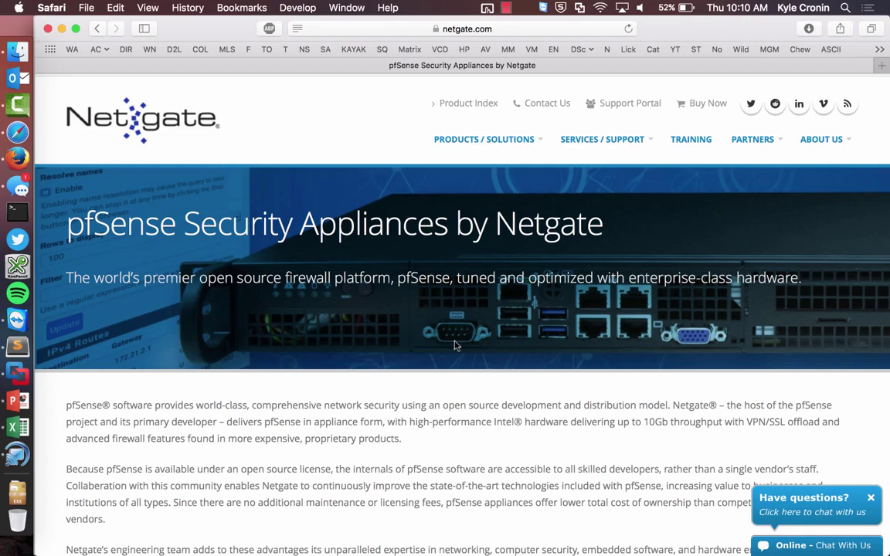
{"action": "scroll", "coordinate": [456, 343], "scroll_direction": "down", "scroll_amount": 10}
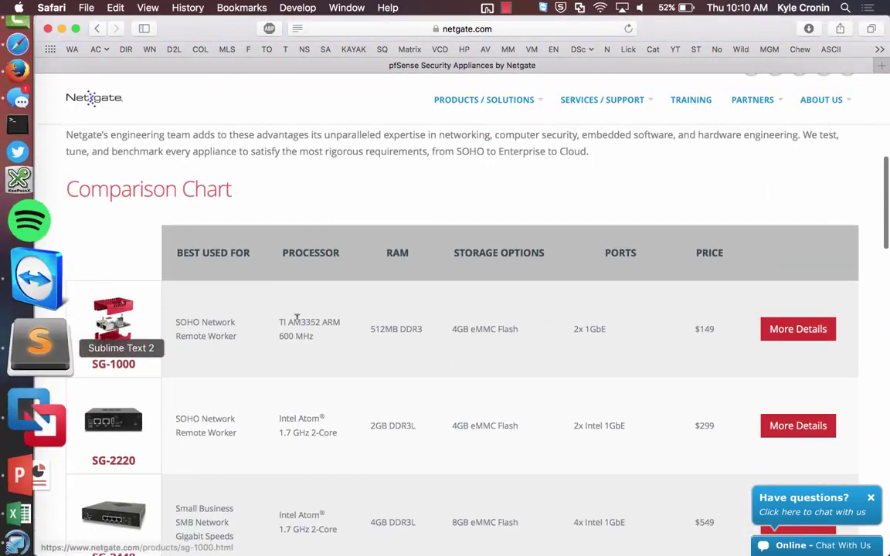
{"action": "left_click", "coordinate": [779, 334]}
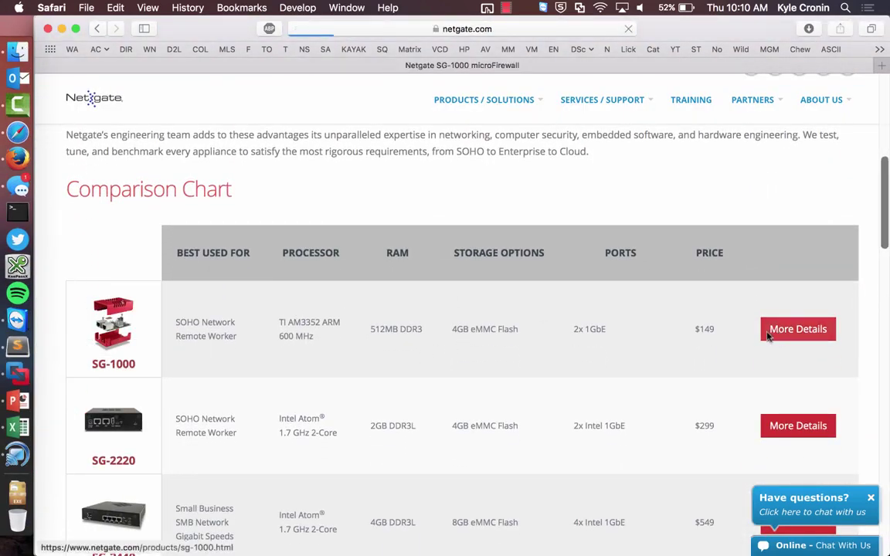
- Read through the $149 SG-1000 microFirewall page, then switch back to the pfSense VM
{"action": "scroll", "coordinate": [639, 416], "scroll_direction": "down", "scroll_amount": 2}
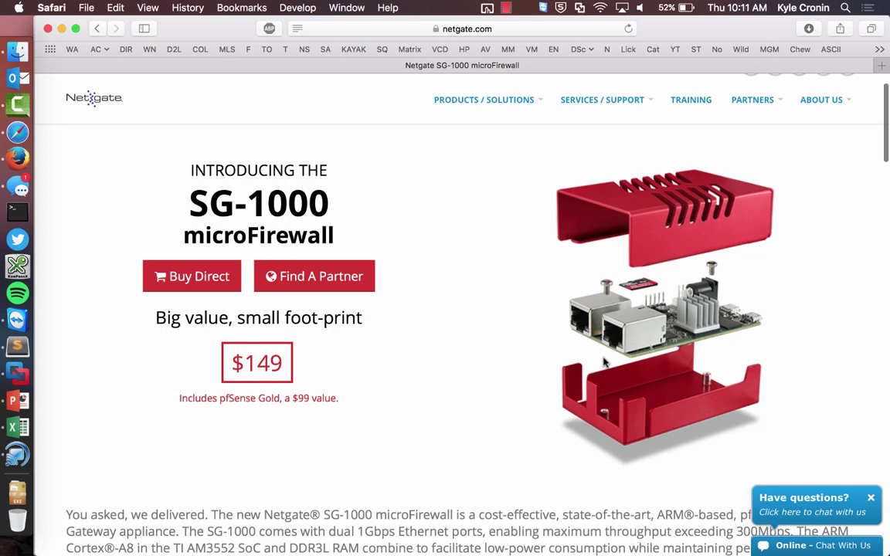
{"action": "scroll", "coordinate": [605, 363], "scroll_direction": "down", "scroll_amount": 3}
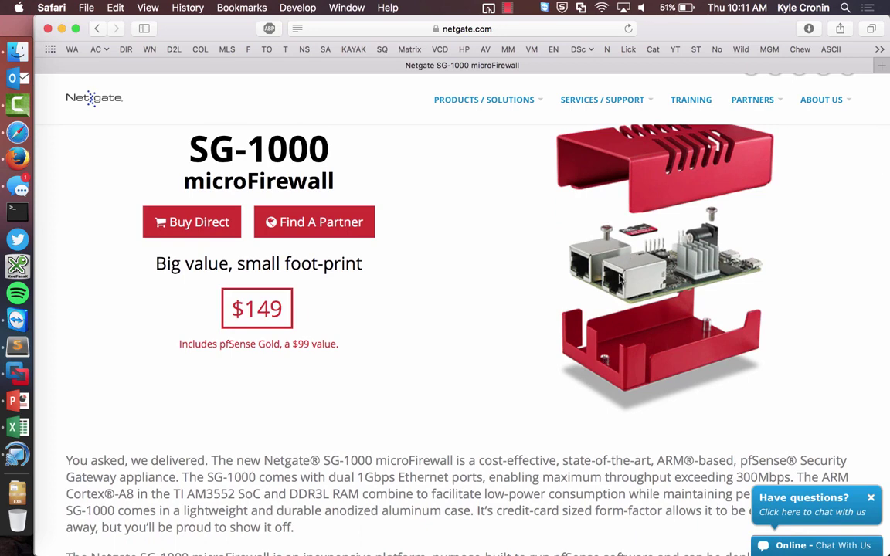
{"action": "scroll", "coordinate": [397, 449], "scroll_direction": "down", "scroll_amount": 3}
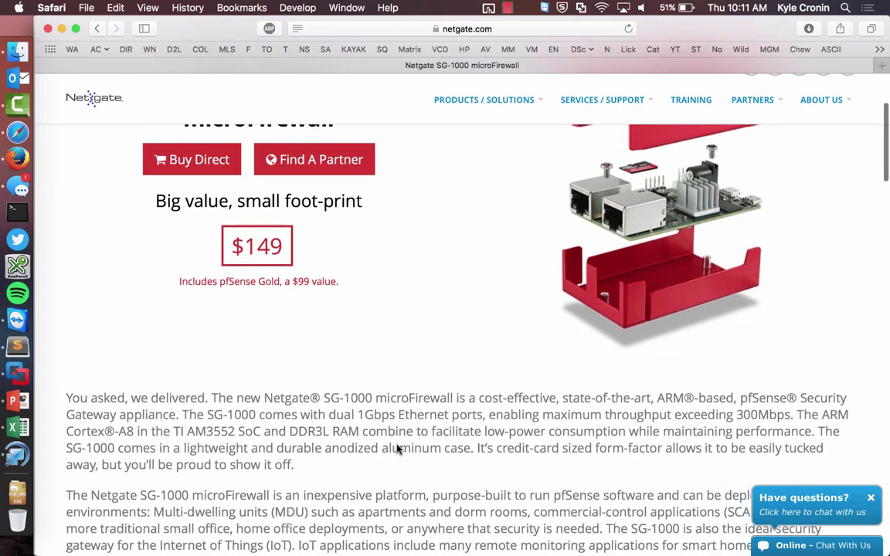
{"action": "scroll", "coordinate": [397, 445], "scroll_direction": "up", "scroll_amount": 5}
{"action": "key", "text": "ctrl+Right"}
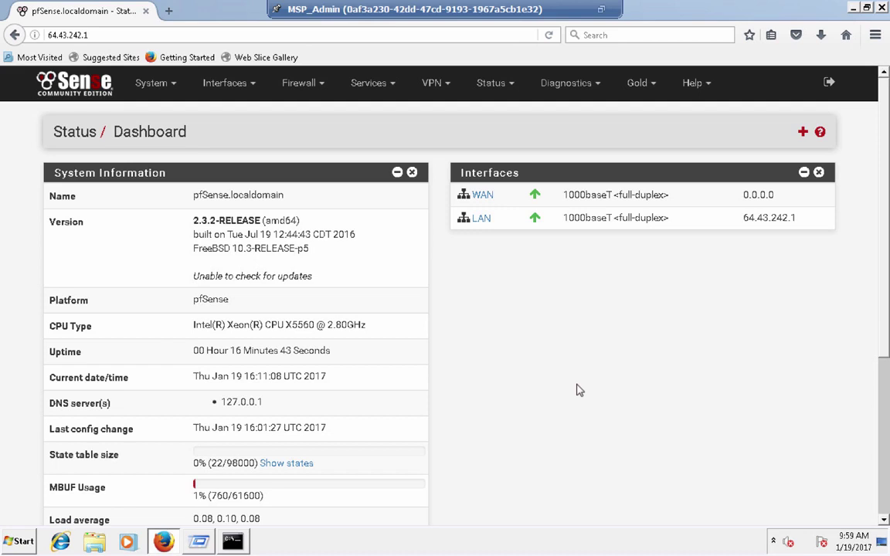
- Go to the Interfaces > (assign) page in pfSense
{"action": "left_click", "coordinate": [164, 85]}
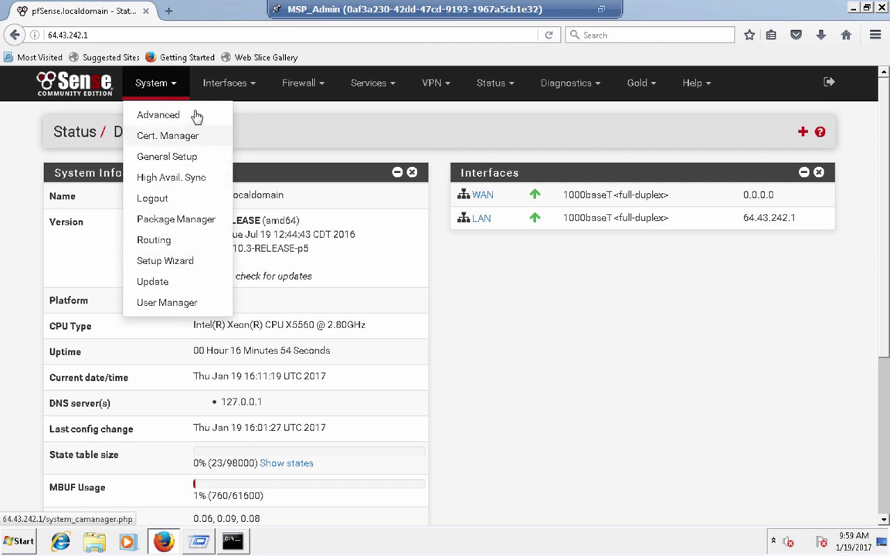
{"action": "left_click", "coordinate": [219, 89]}
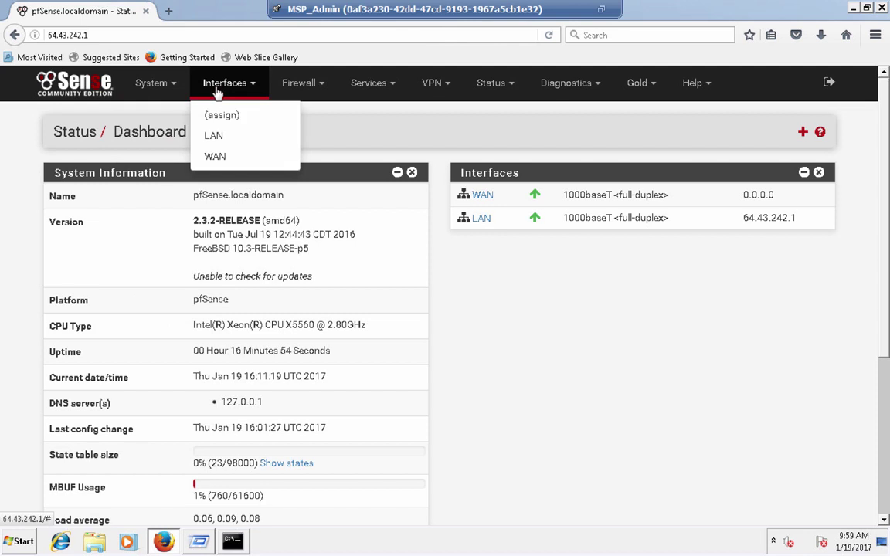
{"action": "left_click", "coordinate": [220, 115]}
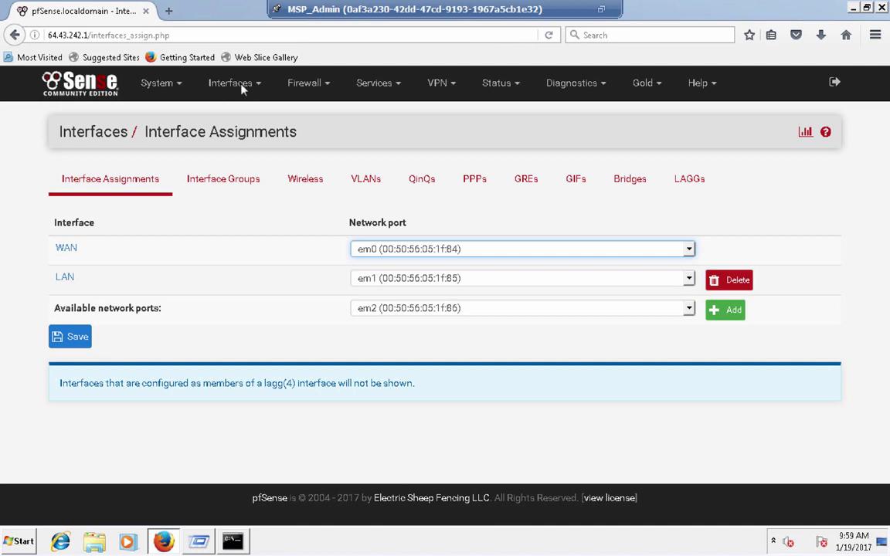
- Check the available ports, keeping em2 selected, then exit full screen to vCloud Director
{"action": "left_click", "coordinate": [554, 313]}
{"action": "left_click", "coordinate": [555, 314]}
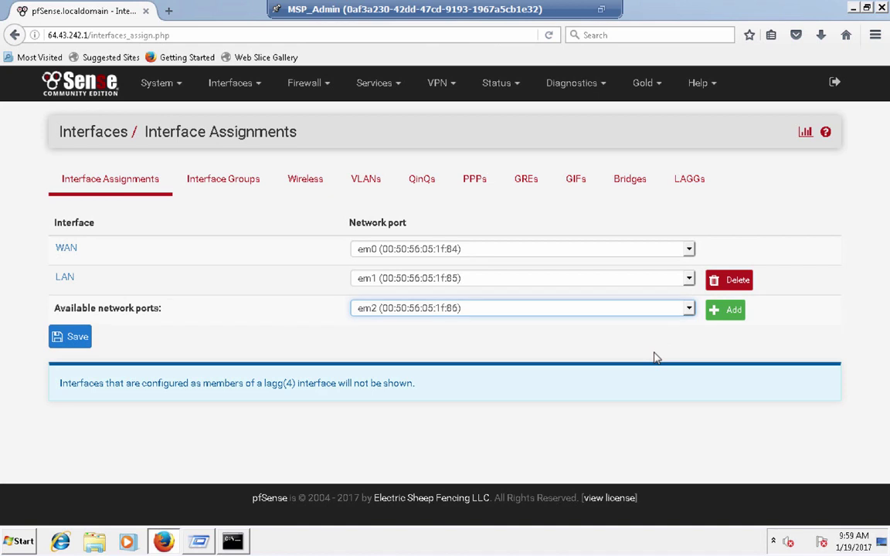
{"action": "left_click", "coordinate": [476, 310]}
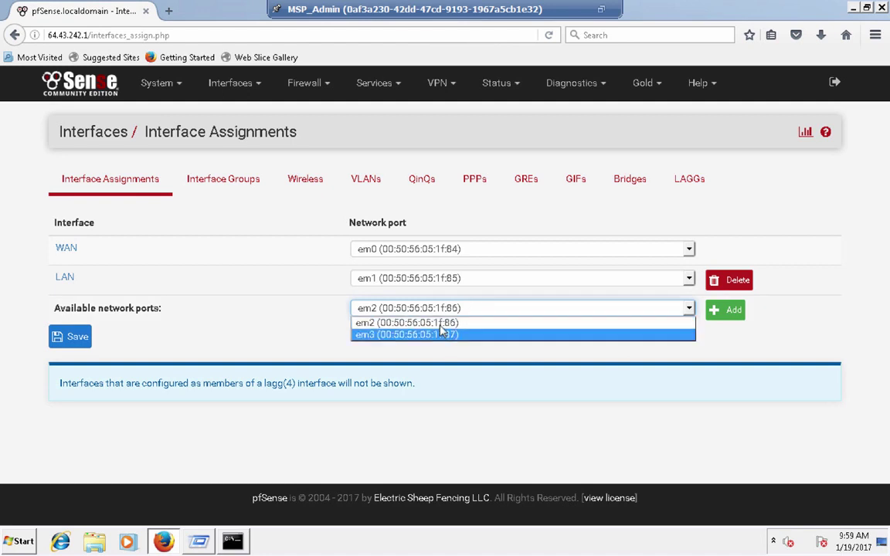
{"action": "left_click", "coordinate": [486, 324]}
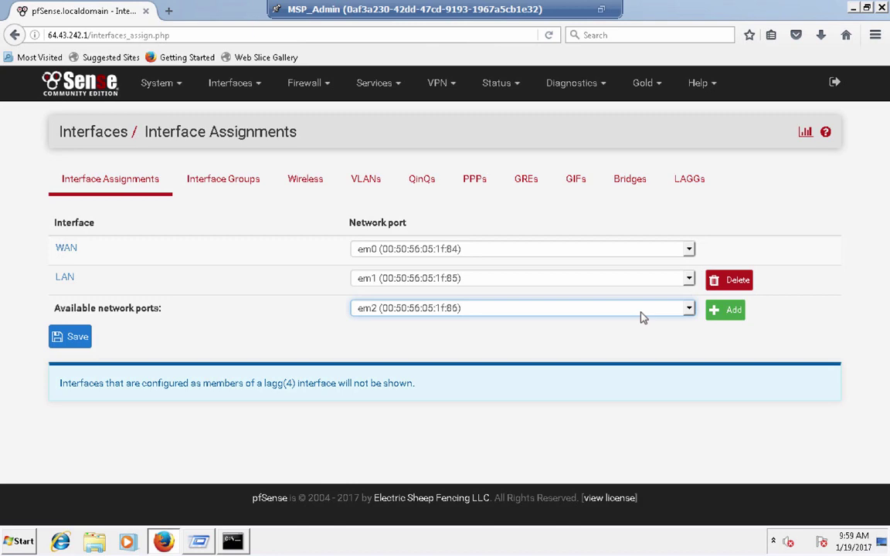
{"action": "left_click", "coordinate": [601, 9]}
{"action": "left_click", "coordinate": [378, 383]}
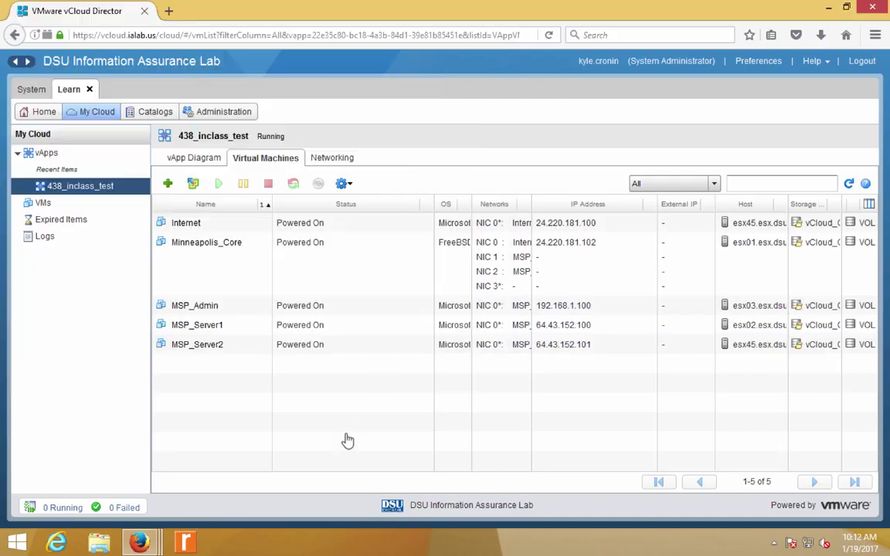
- View the vApp Diagram, then bring the MSP_Admin console back in full screen
{"action": "left_click", "coordinate": [193, 162]}
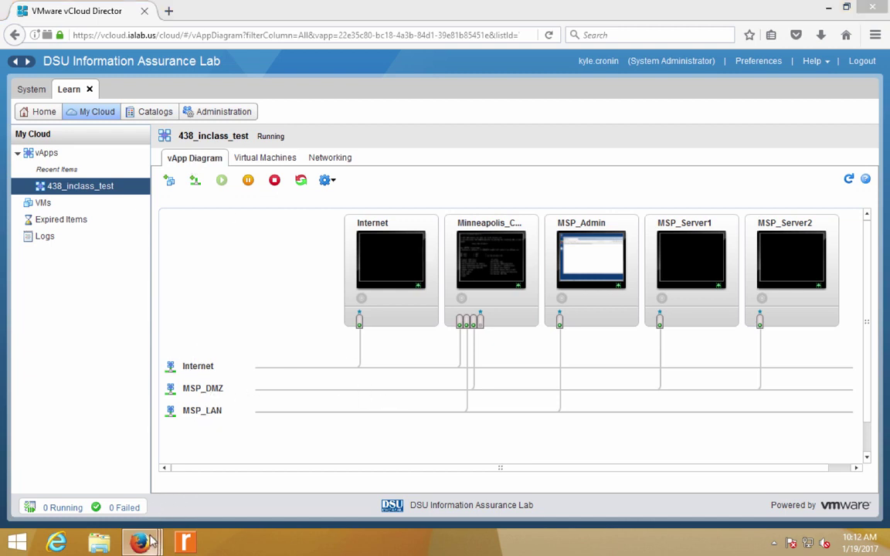
{"action": "mouse_move", "coordinate": [139, 543]}
{"action": "left_click", "coordinate": [371, 494]}
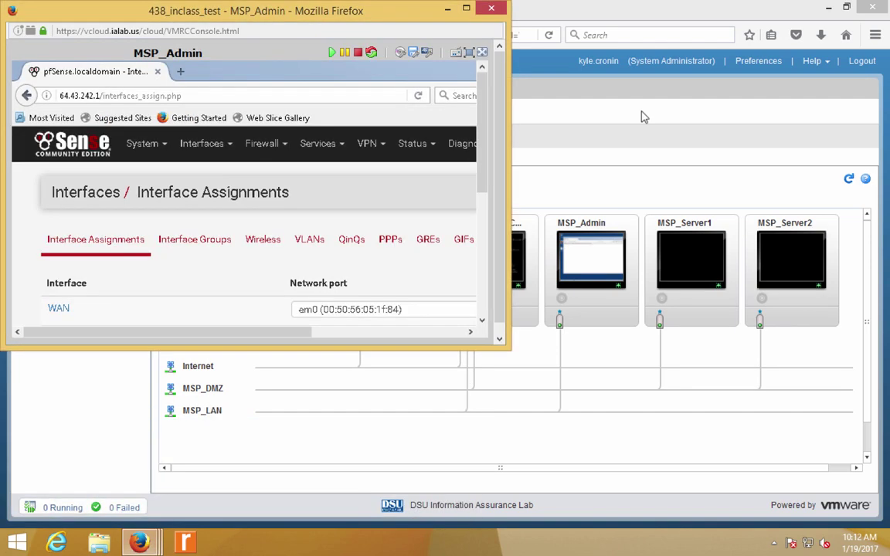
{"action": "left_click", "coordinate": [469, 54]}
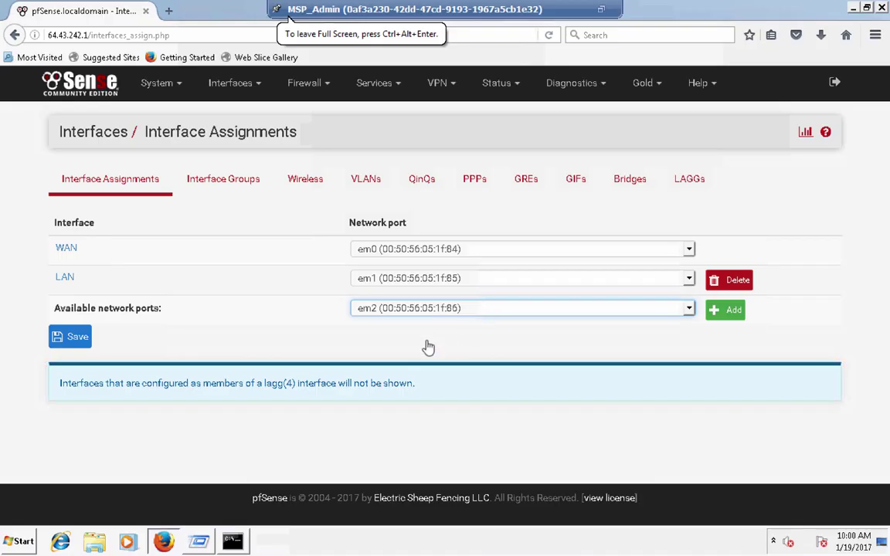
- Add port em2 as OPT1, open its settings, enable it, and select its description
{"action": "left_click", "coordinate": [728, 317]}
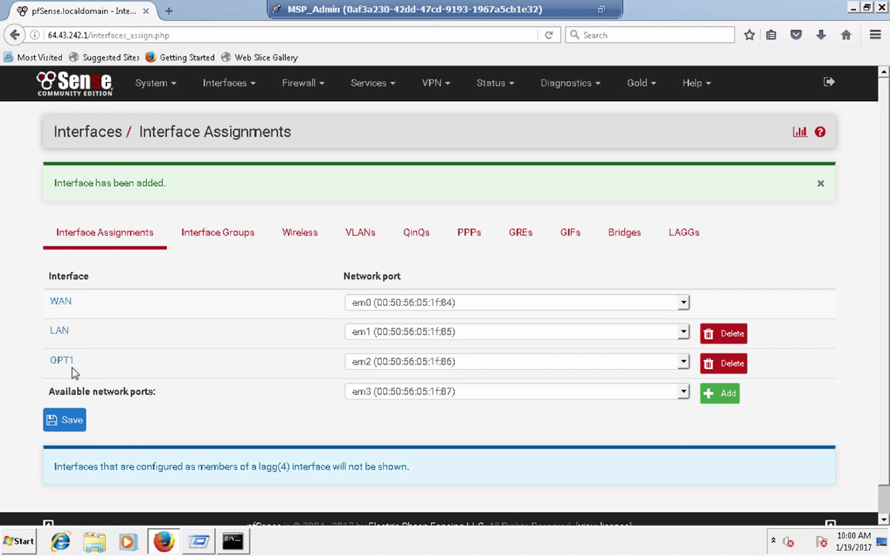
{"action": "left_click", "coordinate": [224, 85]}
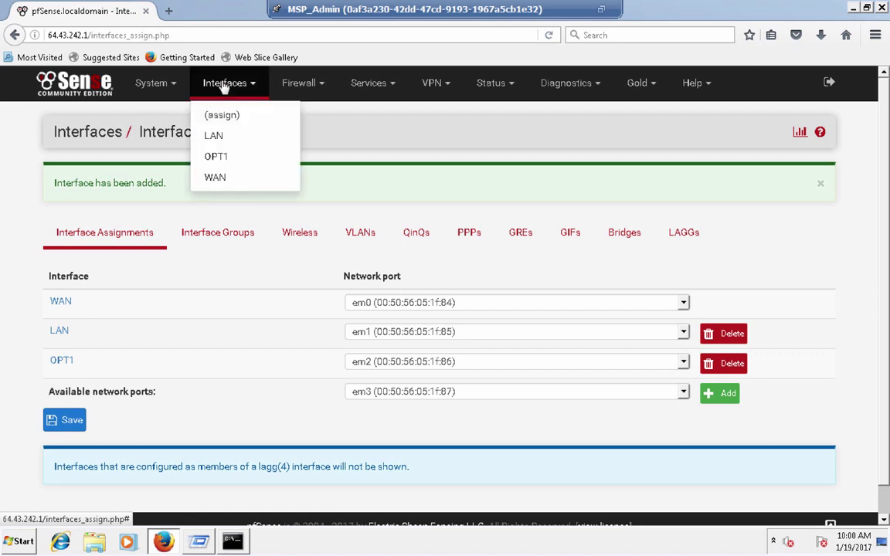
{"action": "left_click", "coordinate": [217, 157]}
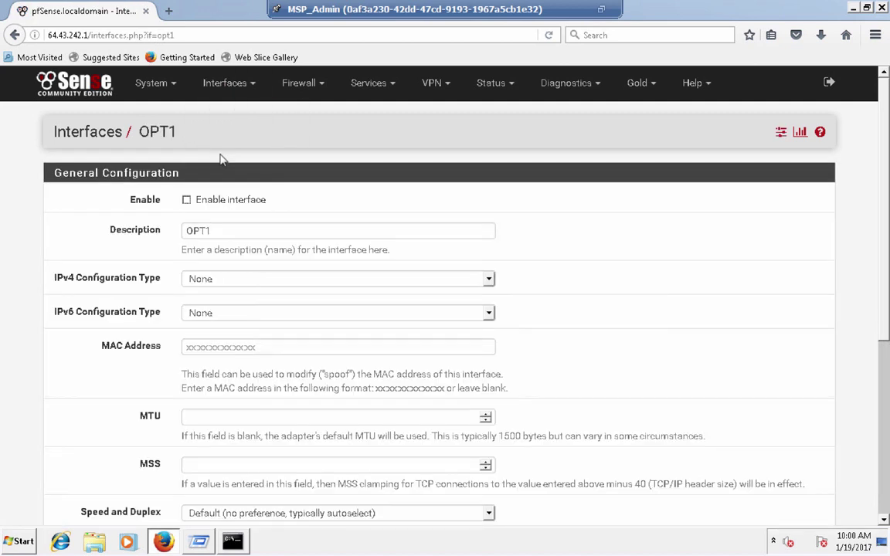
{"action": "left_click", "coordinate": [186, 200]}
{"action": "double_click", "coordinate": [216, 229]}
- Rename the OPT1 description to DMZ and set IPv4 Configuration Type to Static IPv4
{"action": "type", "text": "DMZ"}
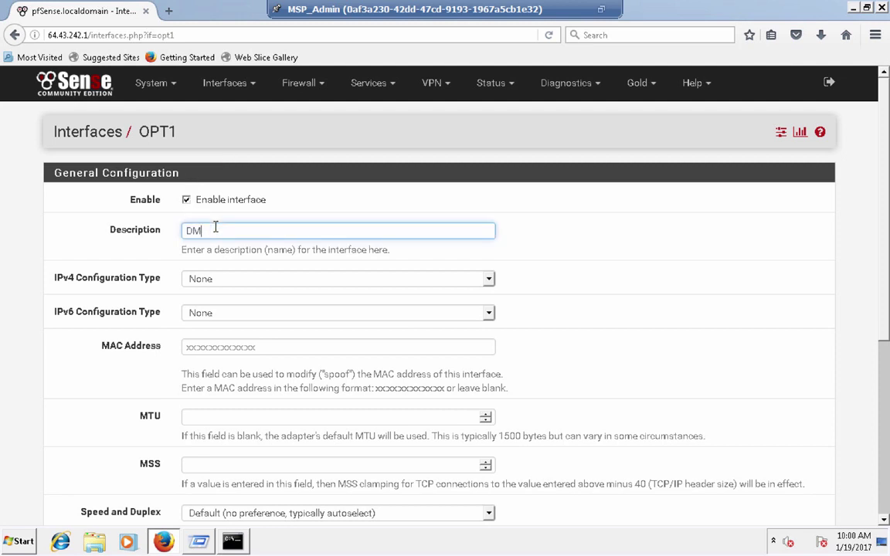
{"action": "left_click", "coordinate": [205, 280]}
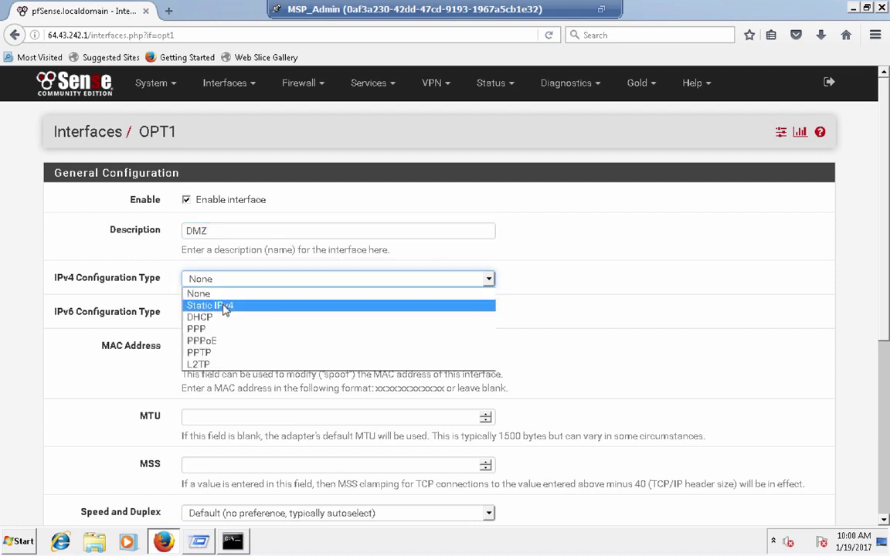
{"action": "left_click", "coordinate": [226, 308]}
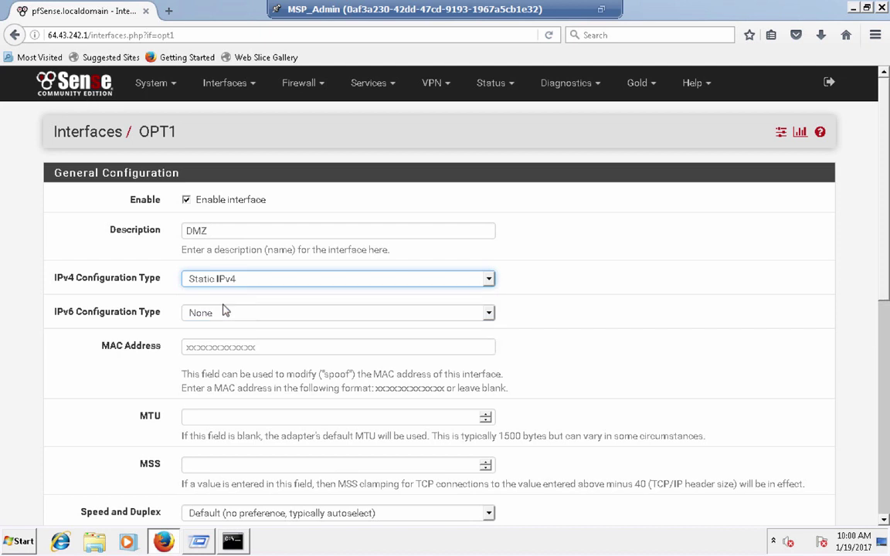
{"action": "triple_click", "coordinate": [157, 348]}
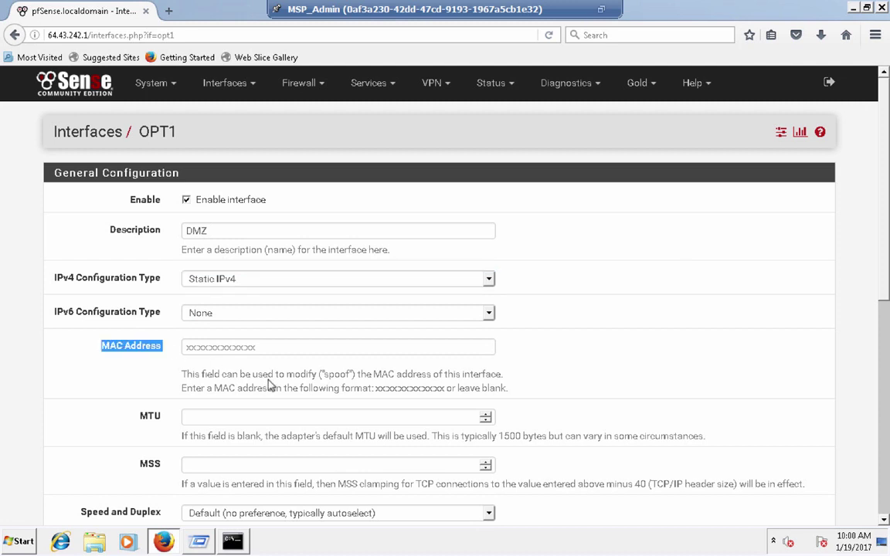
{"action": "left_click", "coordinate": [270, 378]}
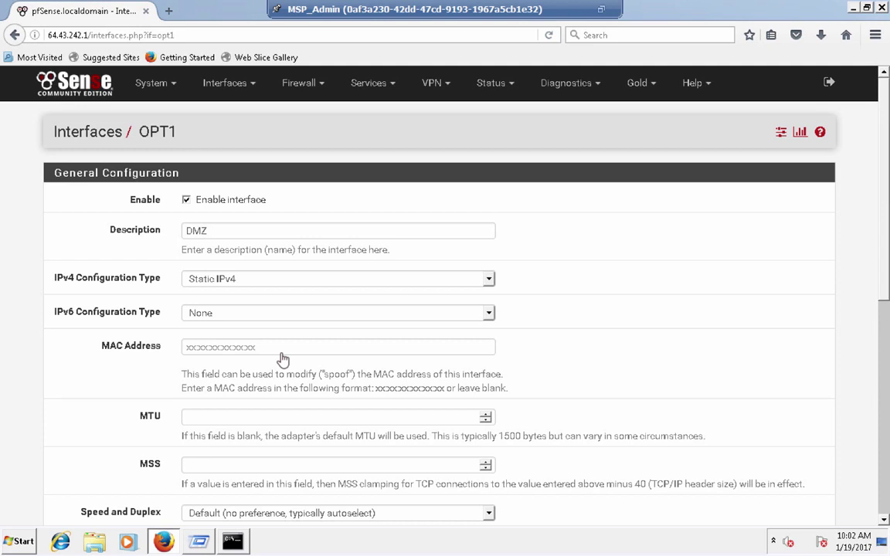
- Review the OPT1 MAC Address field and its help text on MAC spoofing
{"action": "left_click", "coordinate": [282, 348]}
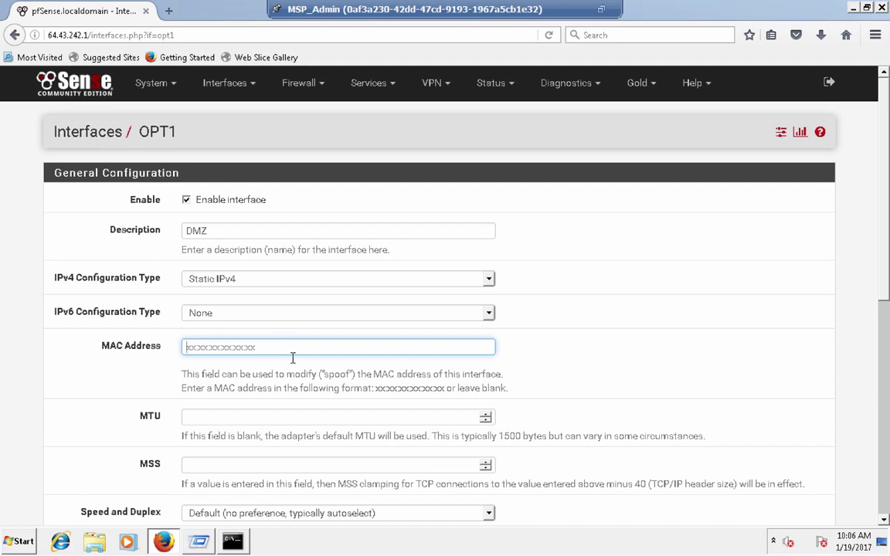
{"action": "triple_click", "coordinate": [295, 376]}
{"action": "double_click", "coordinate": [300, 376]}
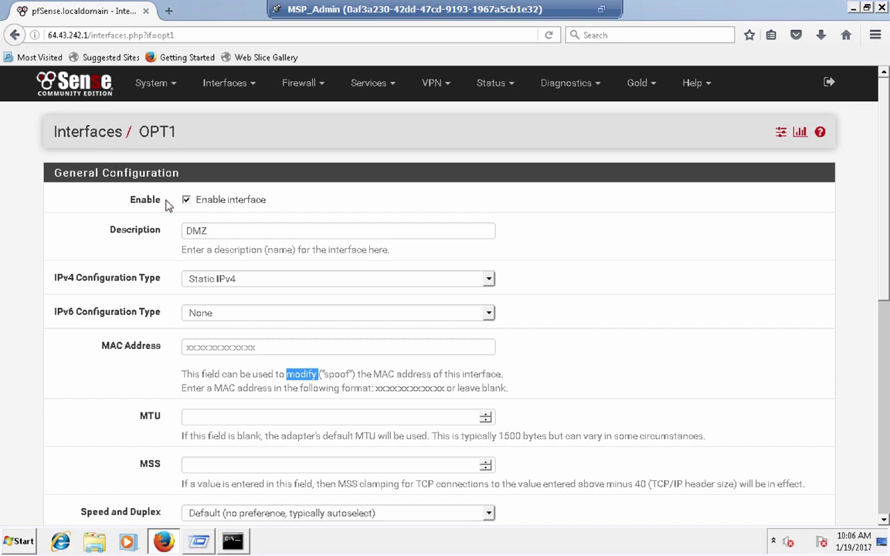
{"action": "left_click", "coordinate": [145, 360]}
{"action": "left_click", "coordinate": [220, 348]}
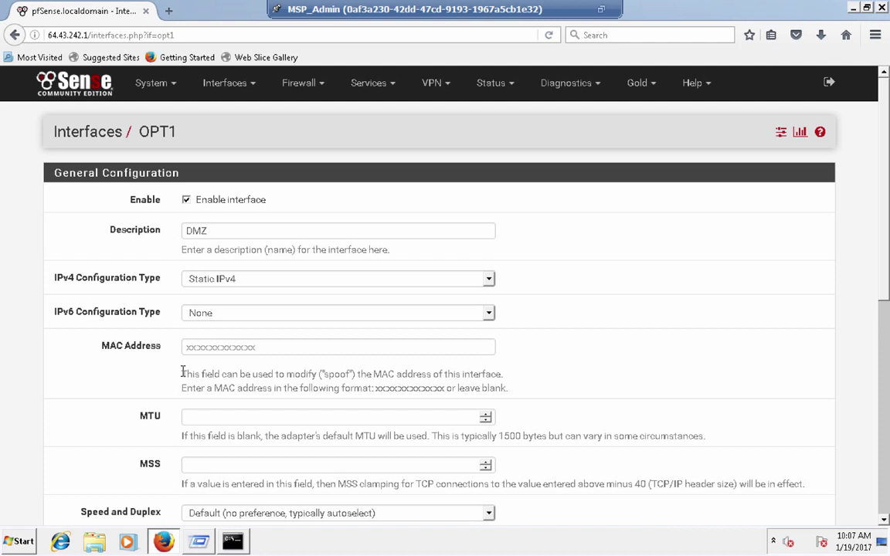
{"action": "scroll", "coordinate": [183, 372], "scroll_direction": "down", "scroll_amount": 1}
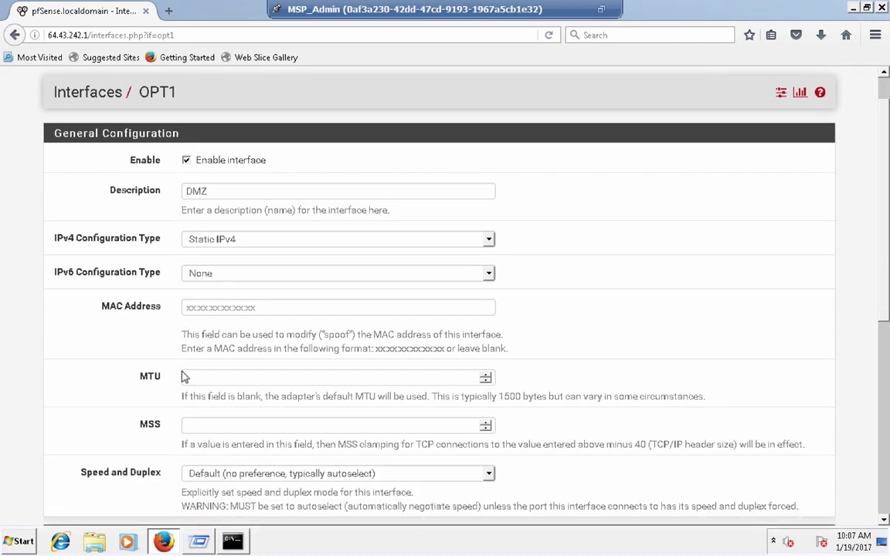
{"action": "scroll", "coordinate": [183, 377], "scroll_direction": "down", "scroll_amount": 4}
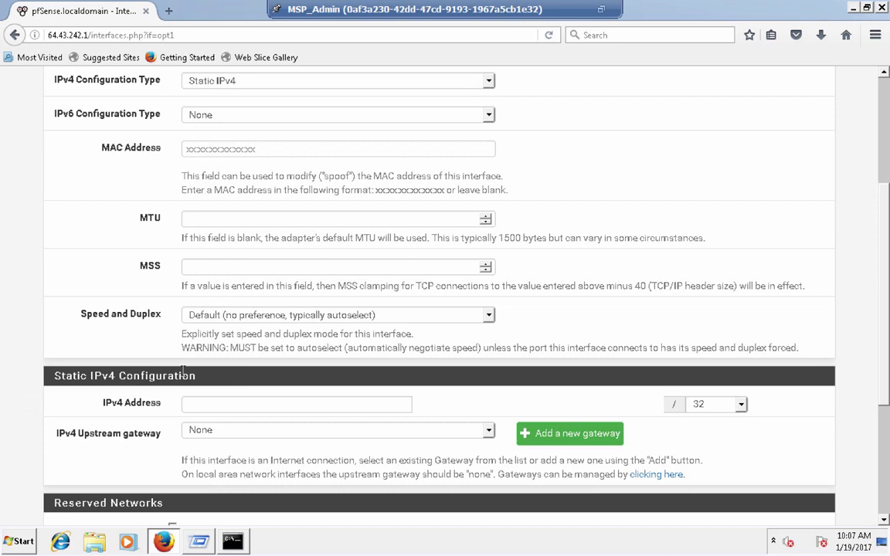
{"action": "scroll", "coordinate": [183, 375], "scroll_direction": "down", "scroll_amount": 1}
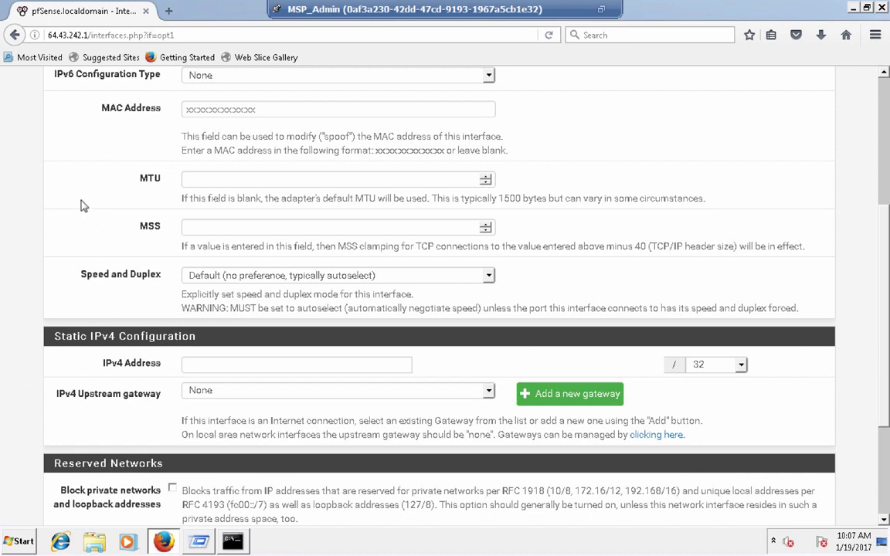
{"action": "double_click", "coordinate": [143, 182]}
{"action": "left_click", "coordinate": [129, 195]}
{"action": "double_click", "coordinate": [520, 198]}
{"action": "left_click", "coordinate": [522, 196]}
{"action": "left_click", "coordinate": [530, 200]}
{"action": "scroll", "coordinate": [521, 195], "scroll_direction": "down", "scroll_amount": 3}
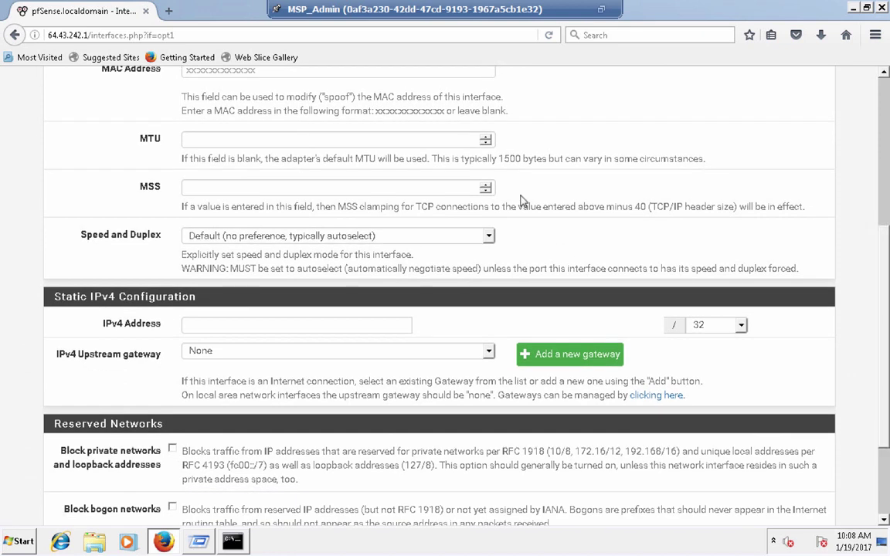
{"action": "scroll", "coordinate": [521, 196], "scroll_direction": "down", "scroll_amount": 1}
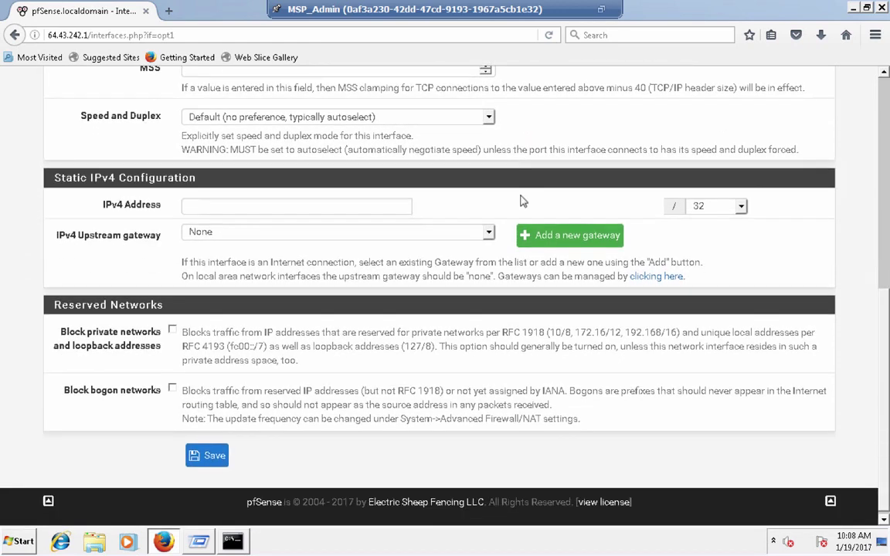
{"action": "scroll", "coordinate": [521, 197], "scroll_direction": "up", "scroll_amount": 1}
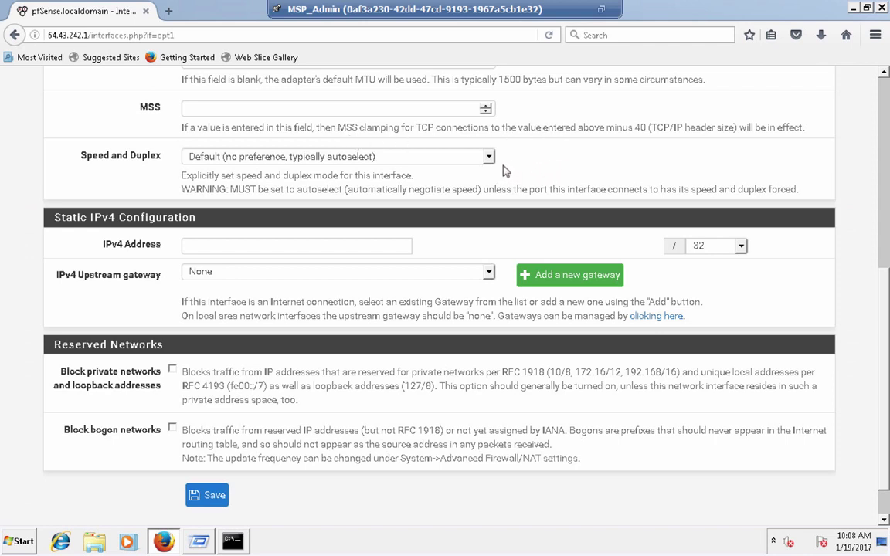
{"action": "left_click", "coordinate": [466, 159]}
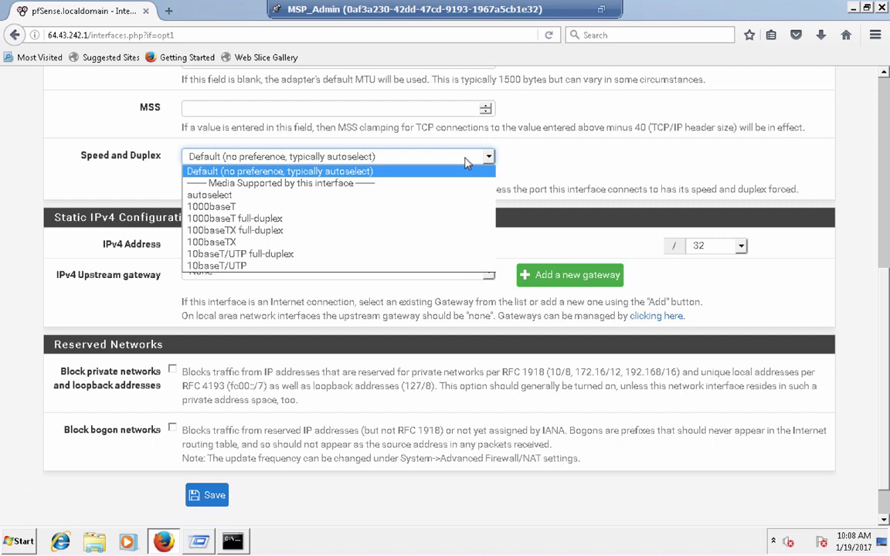
{"action": "left_click", "coordinate": [470, 171]}
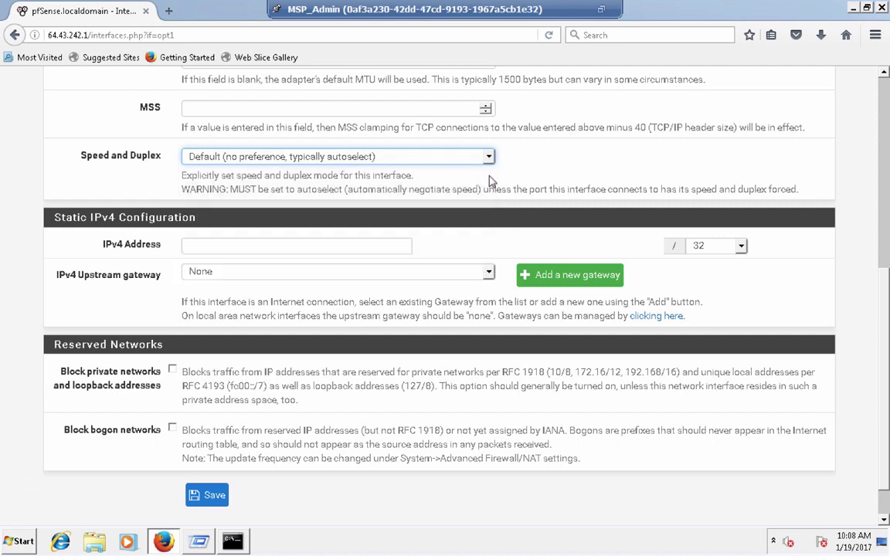
{"action": "scroll", "coordinate": [498, 185], "scroll_direction": "down", "scroll_amount": 1}
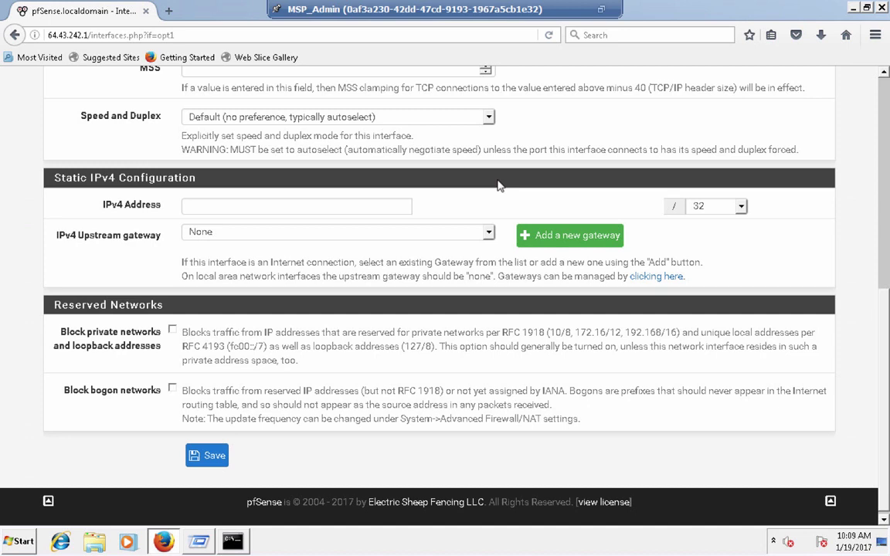
{"action": "left_click", "coordinate": [427, 117]}
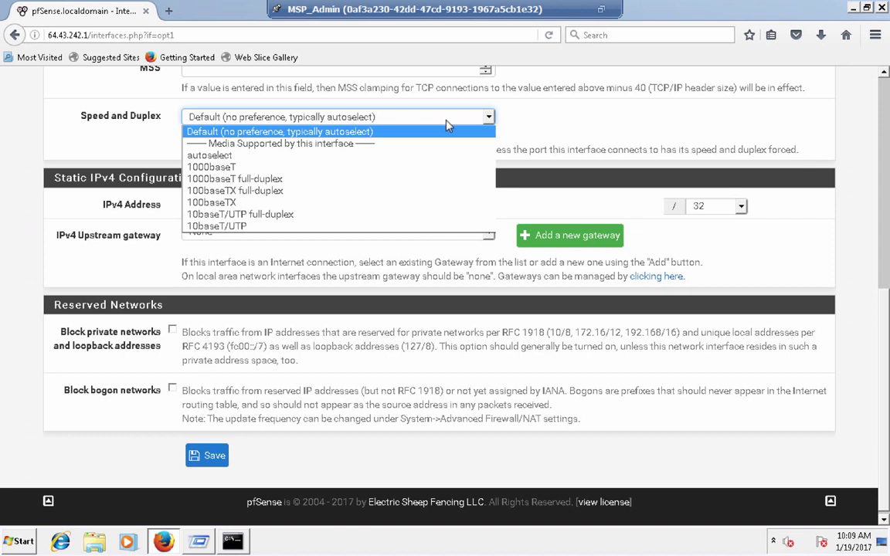
{"action": "left_click", "coordinate": [121, 138]}
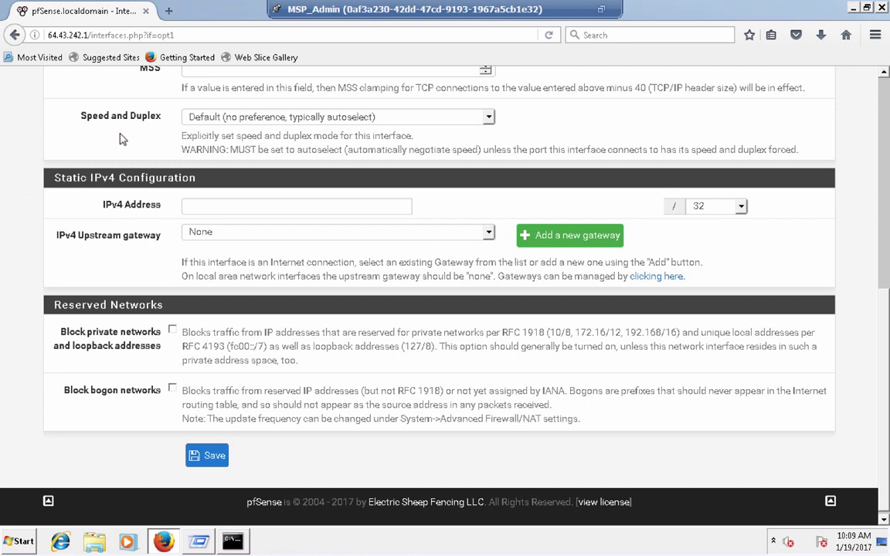
{"action": "scroll", "coordinate": [120, 138], "scroll_direction": "up", "scroll_amount": 1}
{"action": "scroll", "coordinate": [120, 138], "scroll_direction": "down", "scroll_amount": 1}
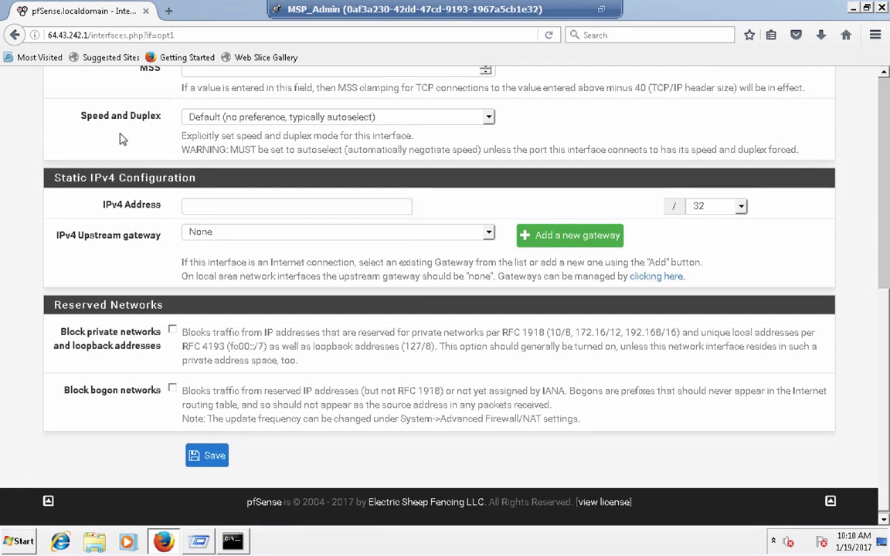
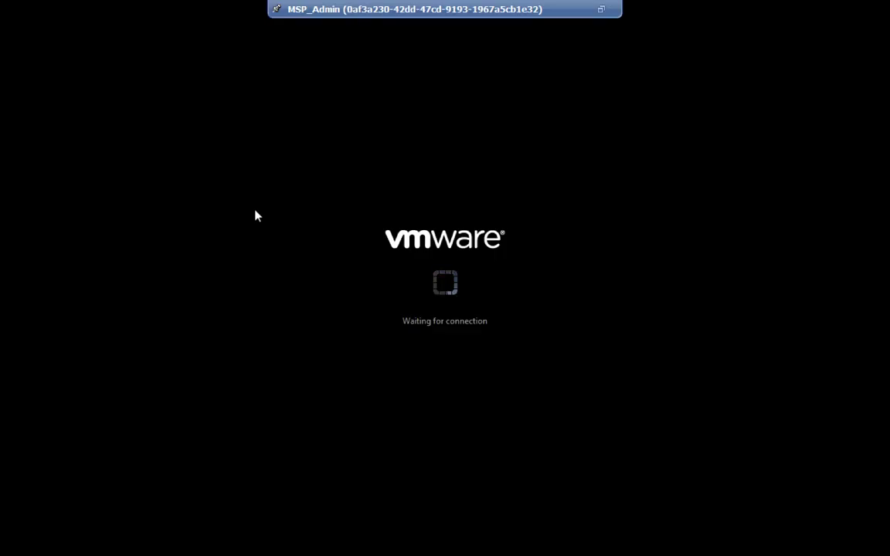
- Restore the MSP_Admin console to full screen and select the OPT1 IPv4 Address field
{"action": "left_click", "coordinate": [602, 11]}
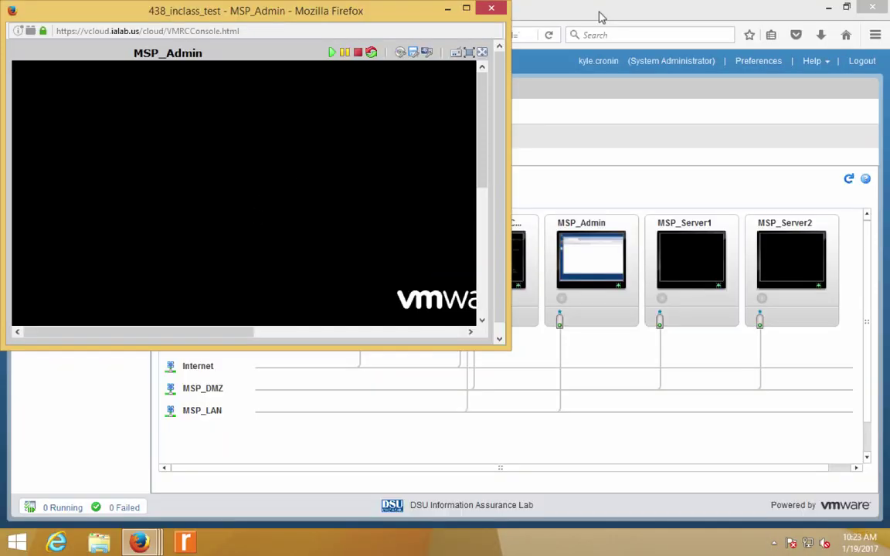
{"action": "left_click", "coordinate": [401, 32]}
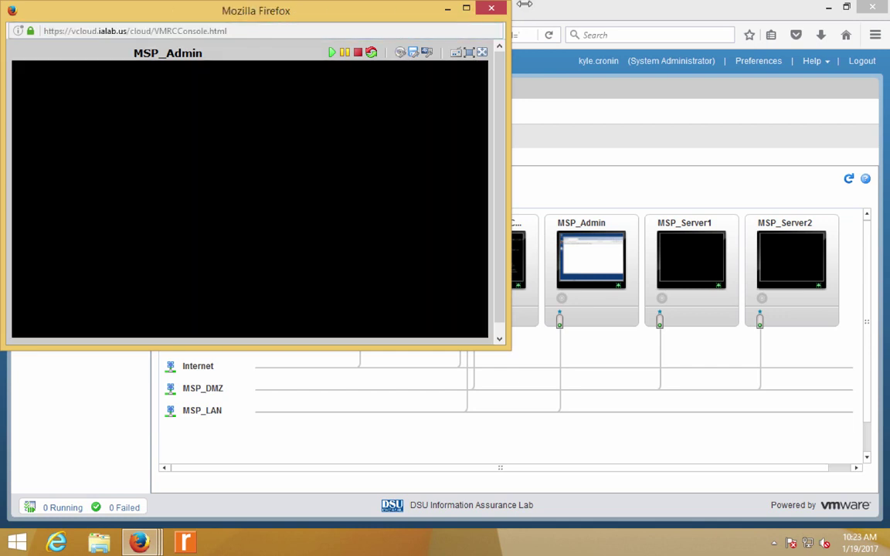
{"action": "left_click", "coordinate": [466, 10]}
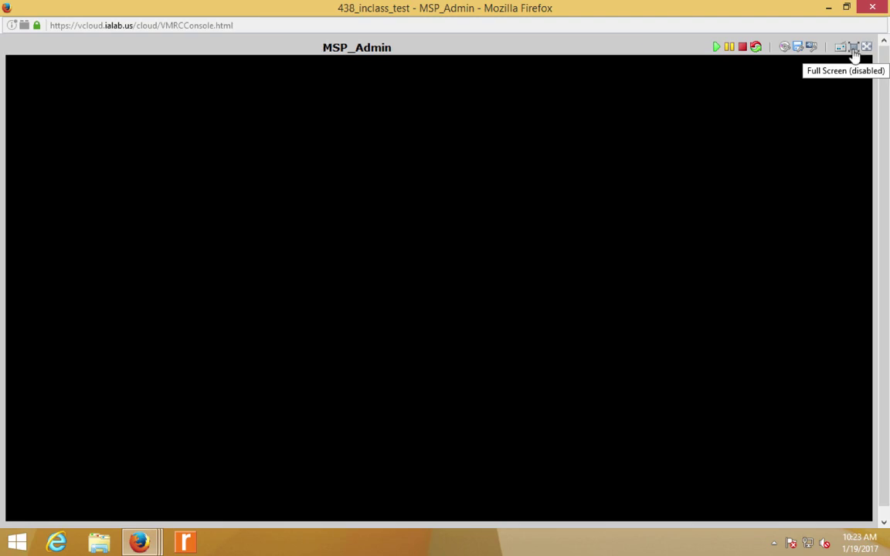
{"action": "left_click", "coordinate": [854, 50]}
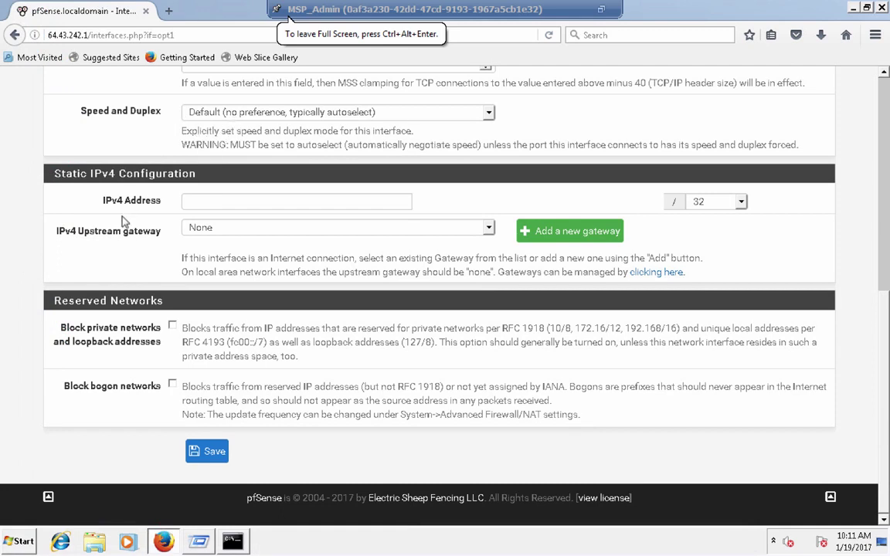
{"action": "left_click", "coordinate": [276, 203]}
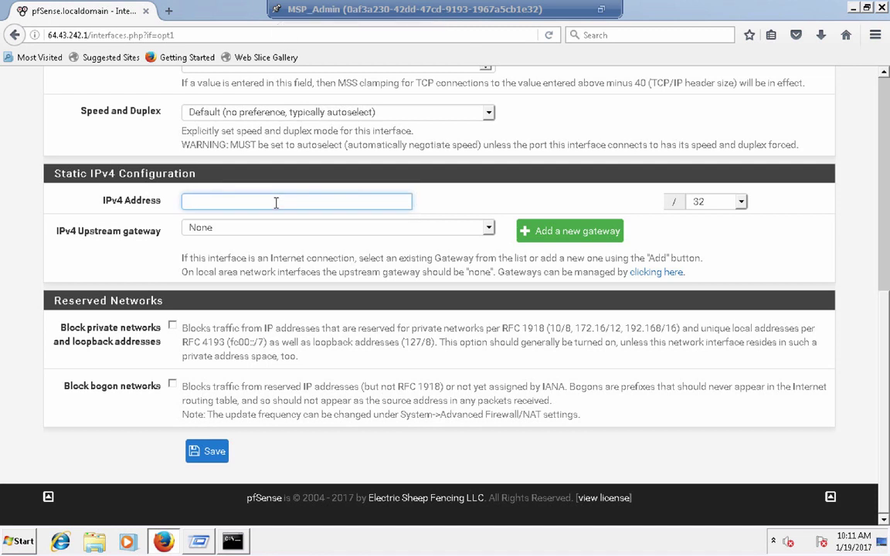
- Leave full screen, move the console aside, and show the 438_inclass_test VM list
{"action": "left_click", "coordinate": [603, 11]}
{"action": "left_click_drag", "start_coordinate": [354, 14], "coordinate": [432, 400]}
{"action": "left_click", "coordinate": [255, 157]}
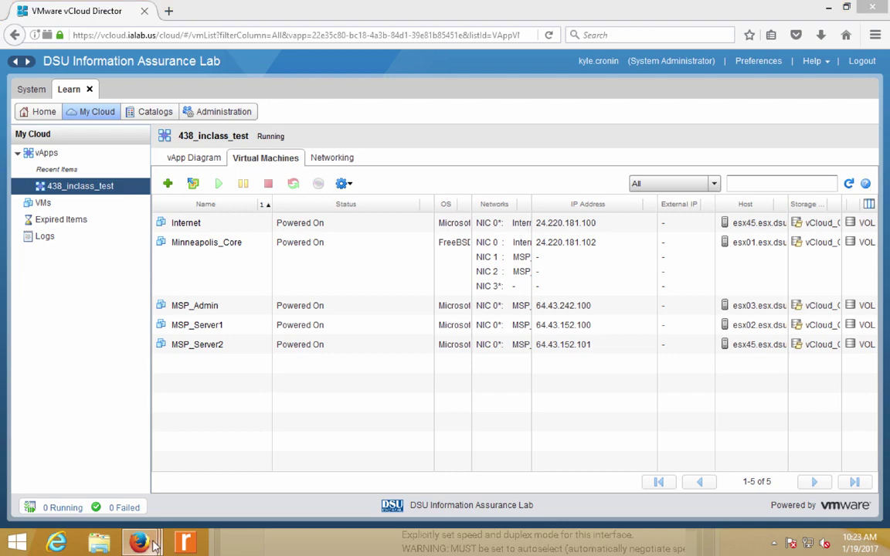
- Enter 64.43.242.1 as the OPT1 IPv4 address in the MSP_Admin console
{"action": "mouse_move", "coordinate": [139, 542]}
{"action": "left_click", "coordinate": [351, 483]}
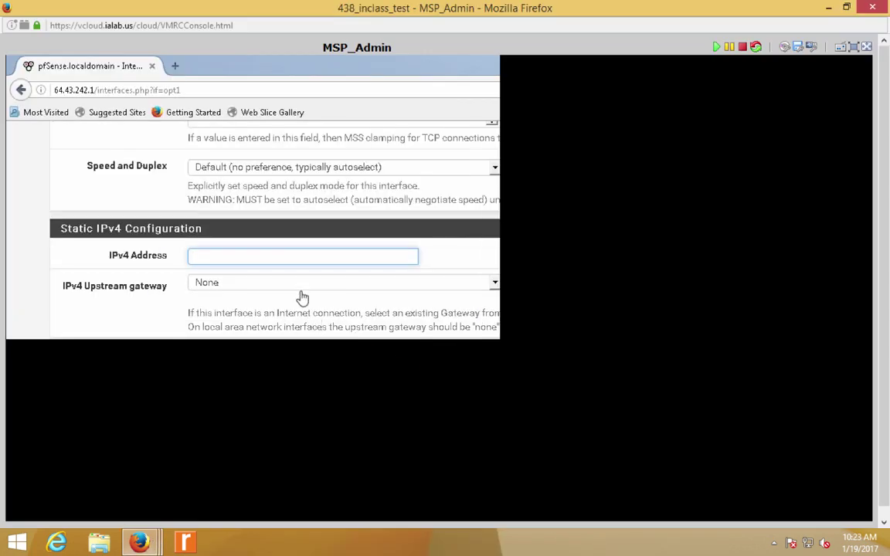
{"action": "type", "text": "64.43.242.1"}
{"action": "left_click", "coordinate": [854, 49]}
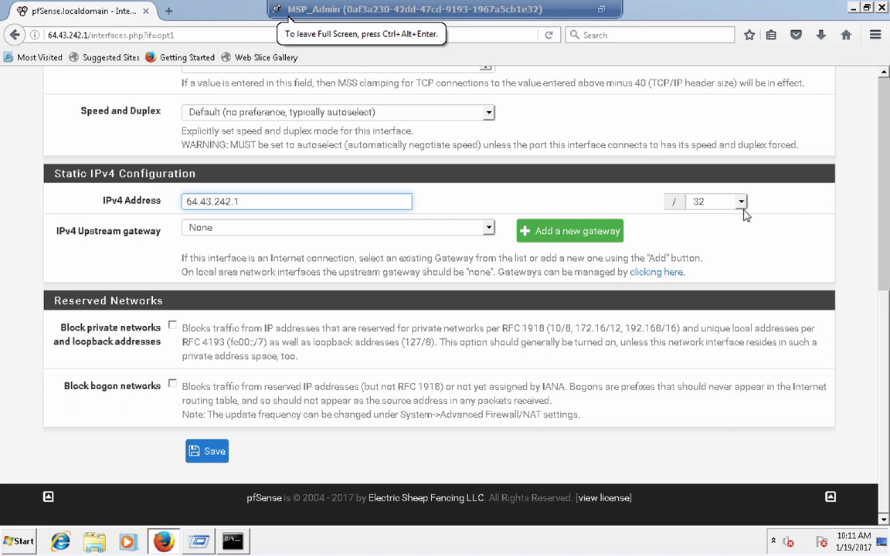
- Choose the /24 prefix and save; pfSense rejects it as overlapping the LAN subnet
{"action": "left_click", "coordinate": [738, 202]}
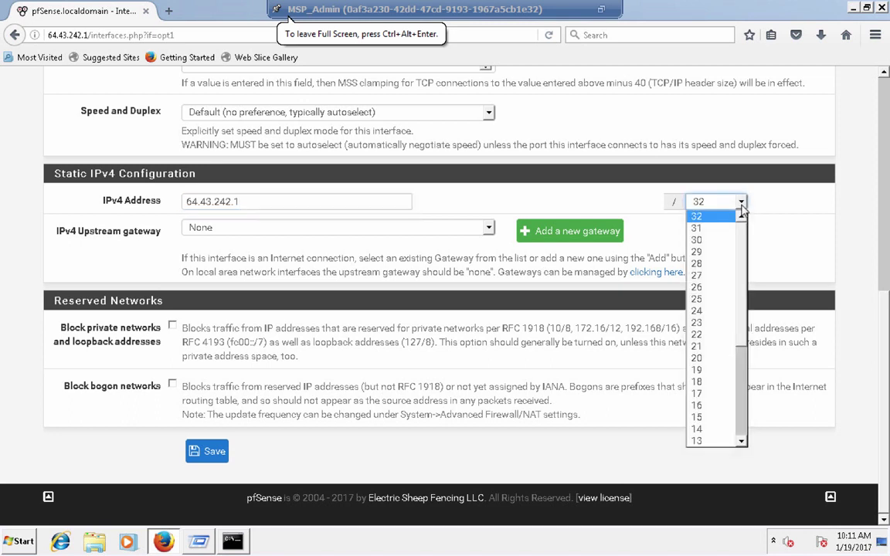
{"action": "left_click", "coordinate": [715, 311]}
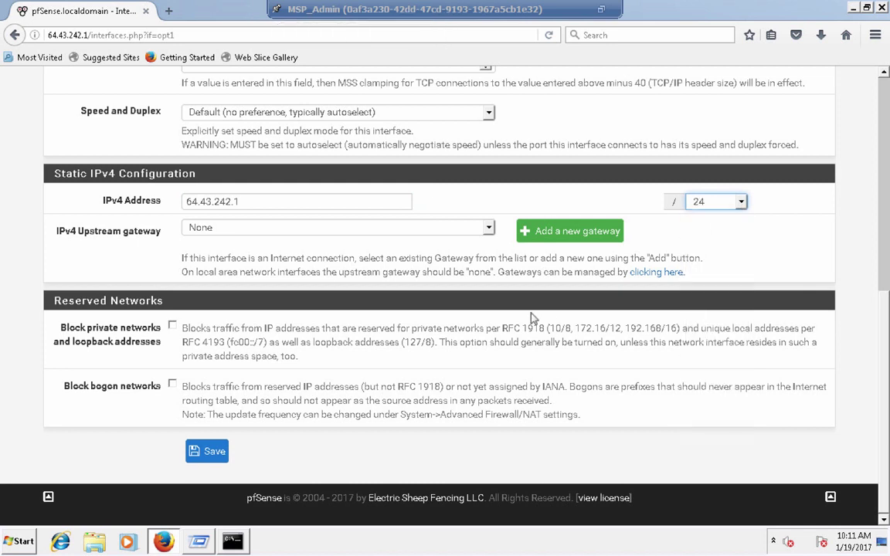
{"action": "left_click", "coordinate": [684, 284]}
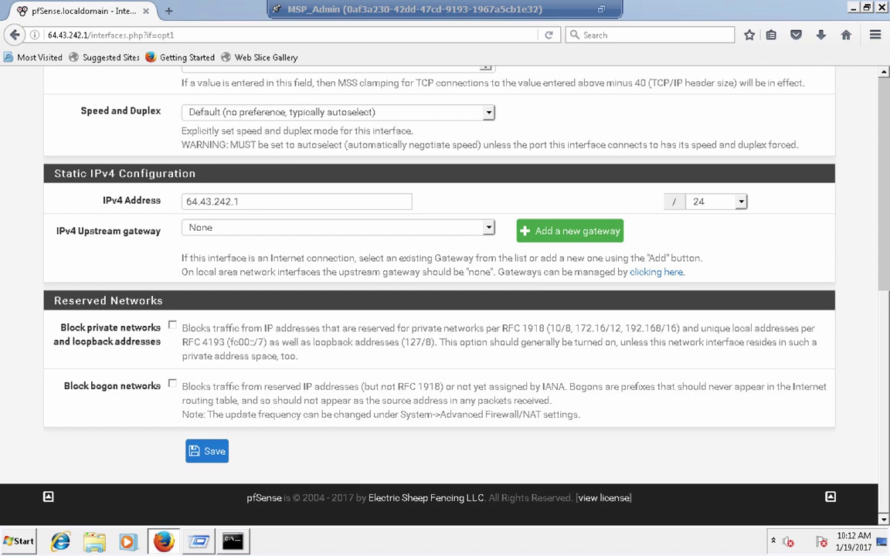
{"action": "left_click", "coordinate": [213, 456]}
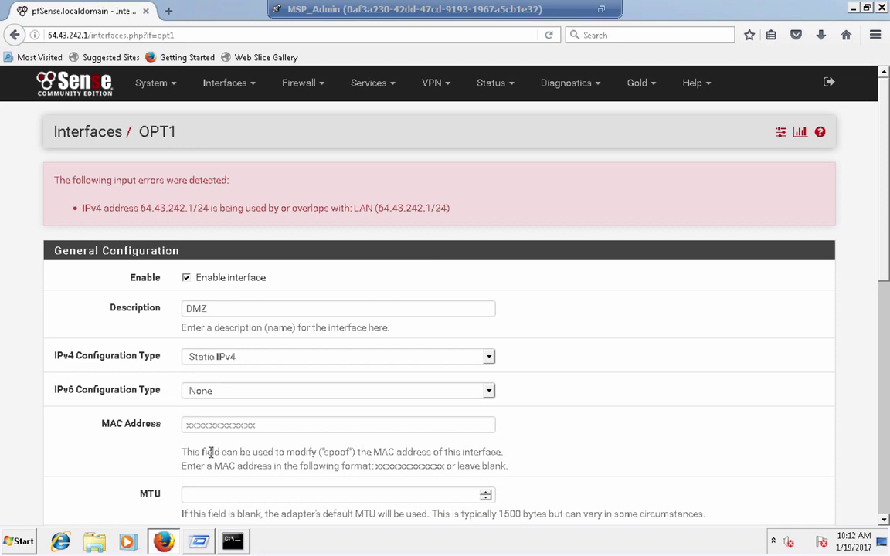
- Change the DMZ IPv4 address from 64.43.242.1 to 64.43.152.1/24 and save it
{"action": "left_click", "coordinate": [602, 13]}
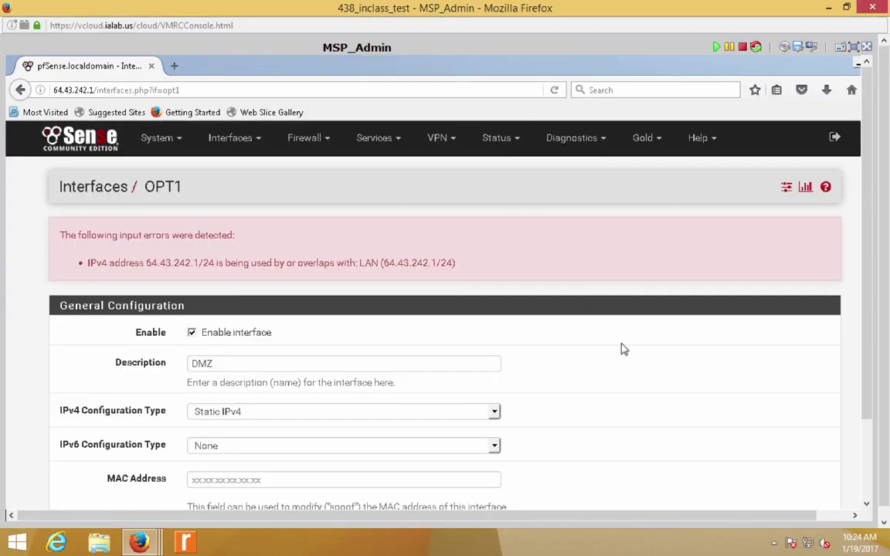
{"action": "scroll", "coordinate": [624, 349], "scroll_direction": "down", "scroll_amount": 5}
{"action": "scroll", "coordinate": [624, 349], "scroll_direction": "down", "scroll_amount": 5}
{"action": "left_click", "coordinate": [250, 298]}
{"action": "key", "text": "Left"}
{"action": "key", "text": "Left"}
{"action": "key", "text": "shift+Left"}
{"action": "key", "text": "shift+Left"}
{"action": "key", "text": "shift+Left"}
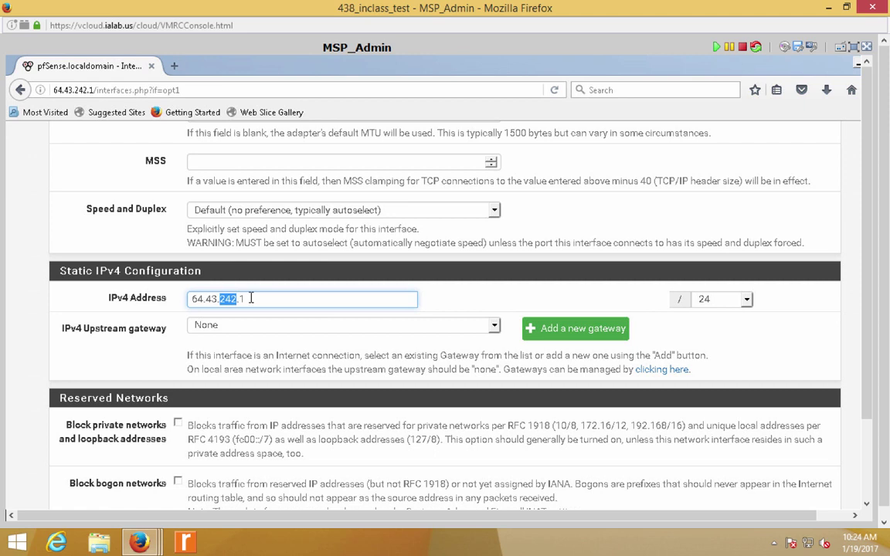
{"action": "type", "text": "152"}
{"action": "left_click", "coordinate": [578, 408]}
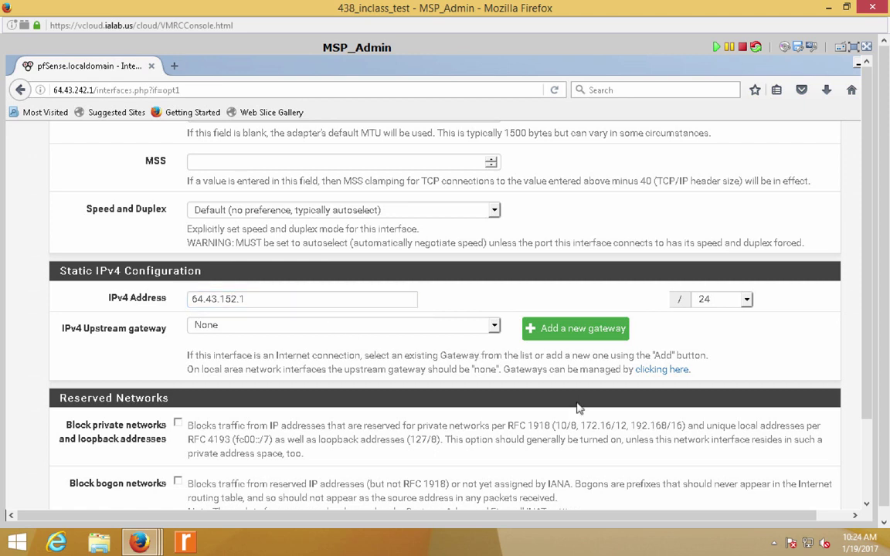
{"action": "scroll", "coordinate": [579, 408], "scroll_direction": "down", "scroll_amount": 1}
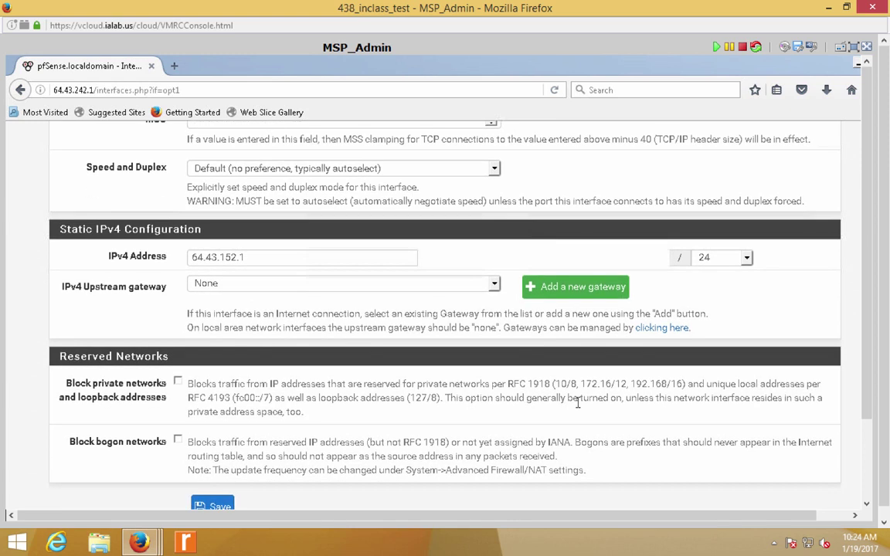
{"action": "left_click", "coordinate": [215, 507]}
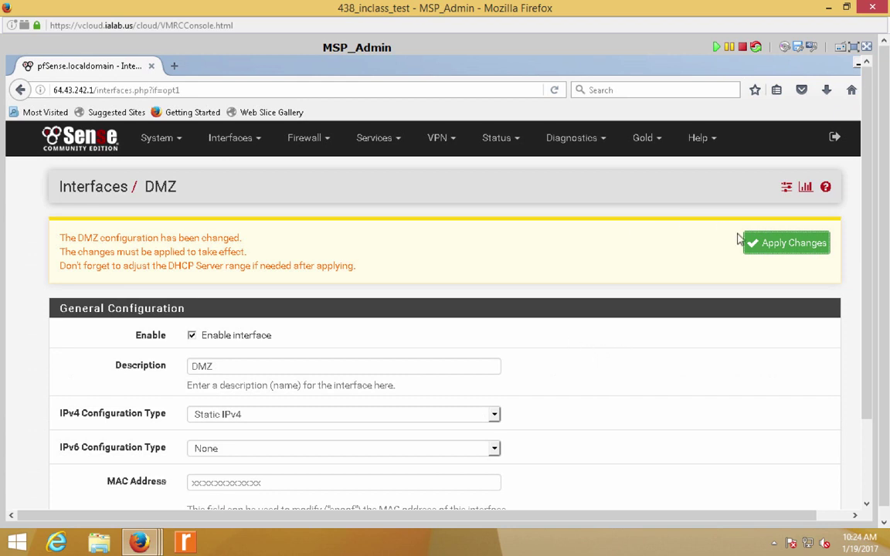
- Apply the pending DMZ changes, then go to the Interfaces > WAN settings page
{"action": "left_click", "coordinate": [755, 253]}
{"action": "left_click", "coordinate": [769, 248]}
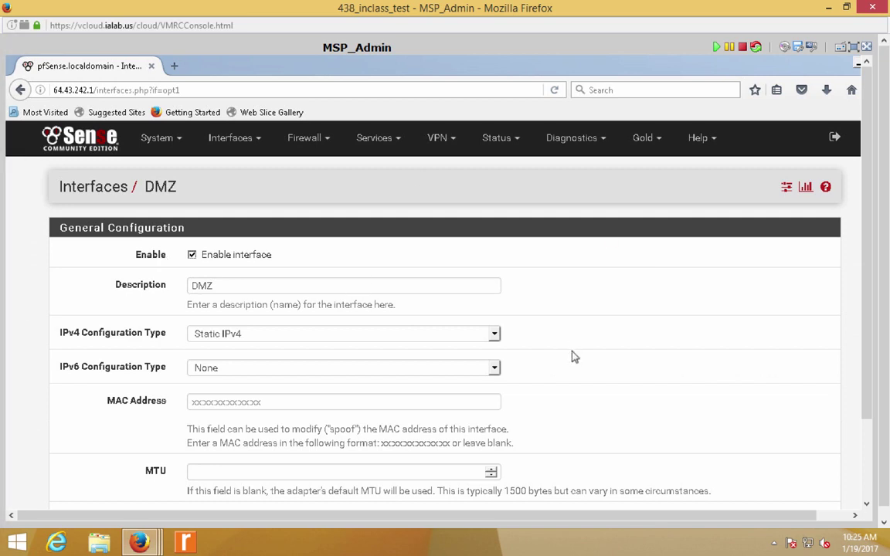
{"action": "left_click", "coordinate": [236, 139]}
{"action": "left_click", "coordinate": [230, 233]}
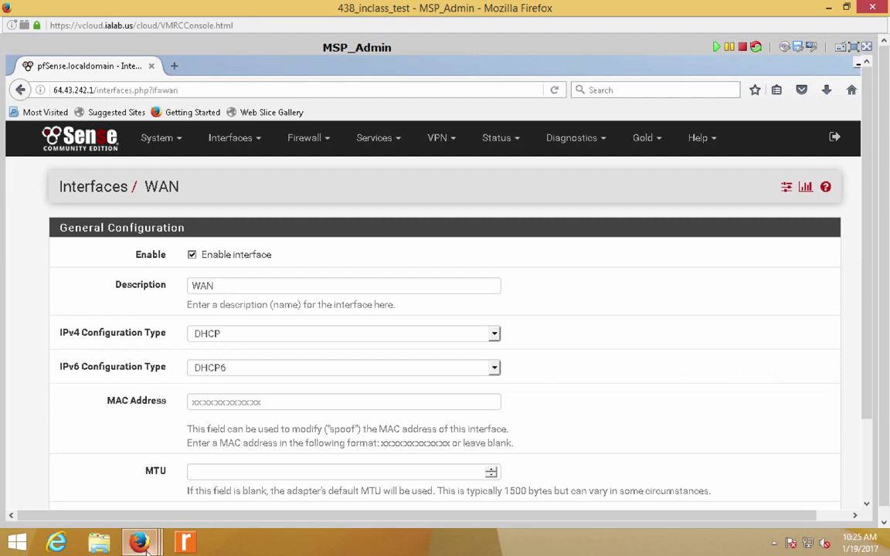
- Open a popout console for the Internet VM from vCloud Director
{"action": "mouse_move", "coordinate": [152, 543]}
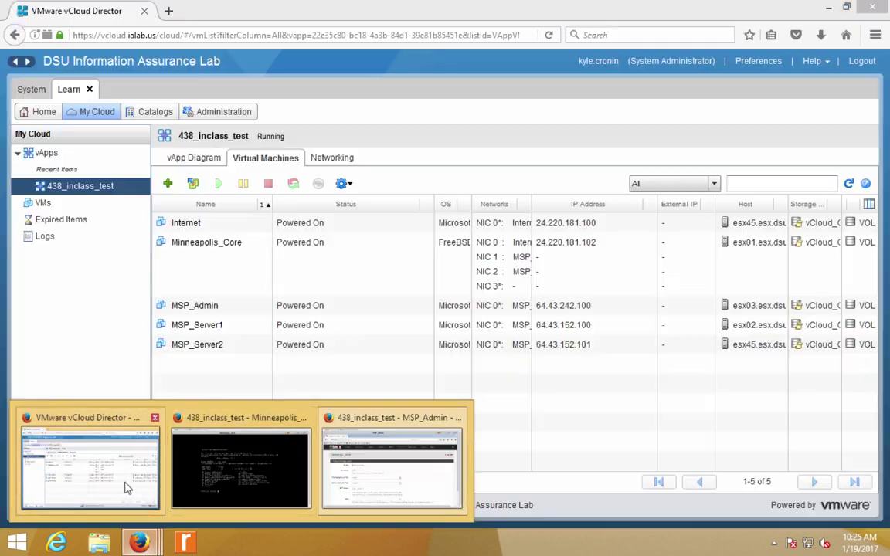
{"action": "left_click", "coordinate": [123, 482]}
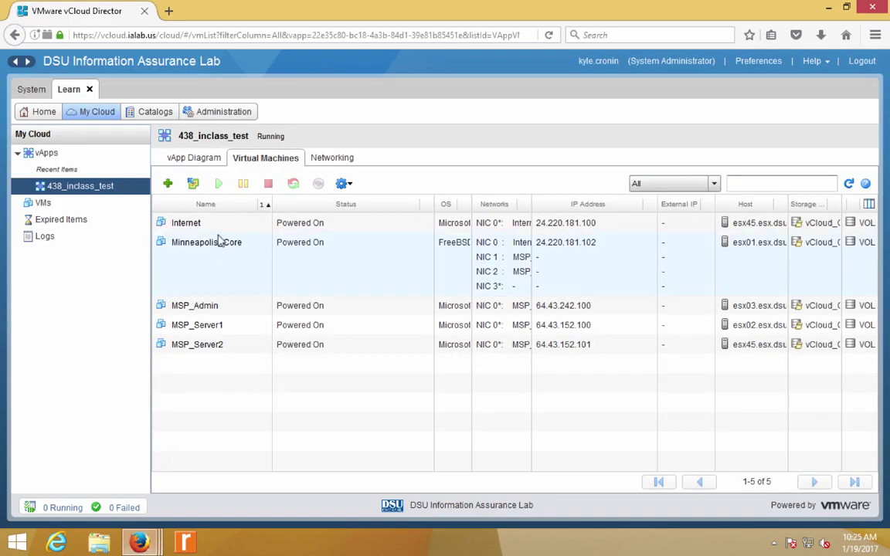
{"action": "right_click", "coordinate": [216, 230]}
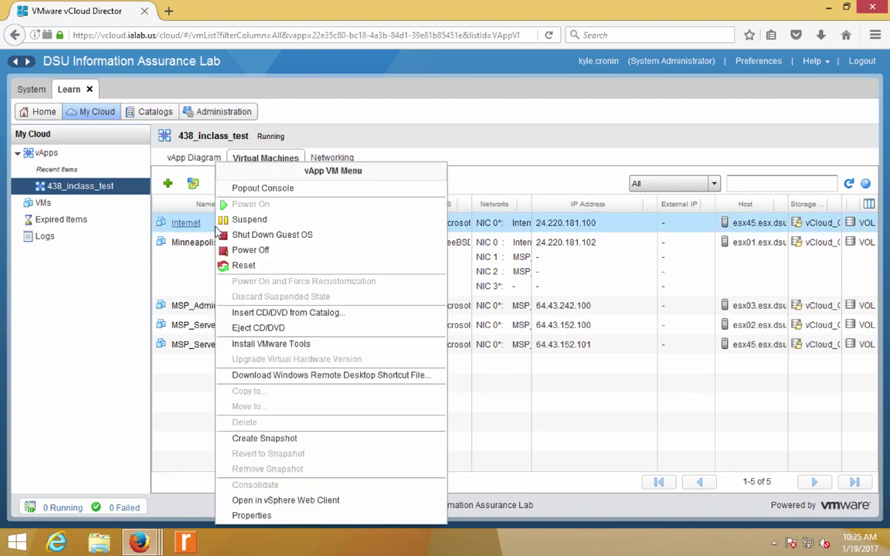
{"action": "left_click", "coordinate": [246, 190]}
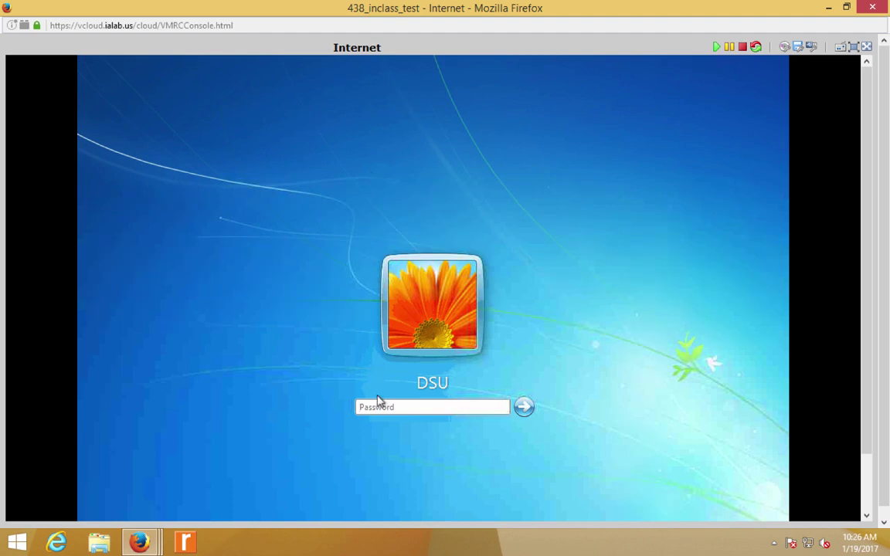
- Sign in to the Internet VM's Windows desktop with its password, then return to vCloud Director
{"action": "type", "text": "***********"}
{"action": "key", "text": "Return"}
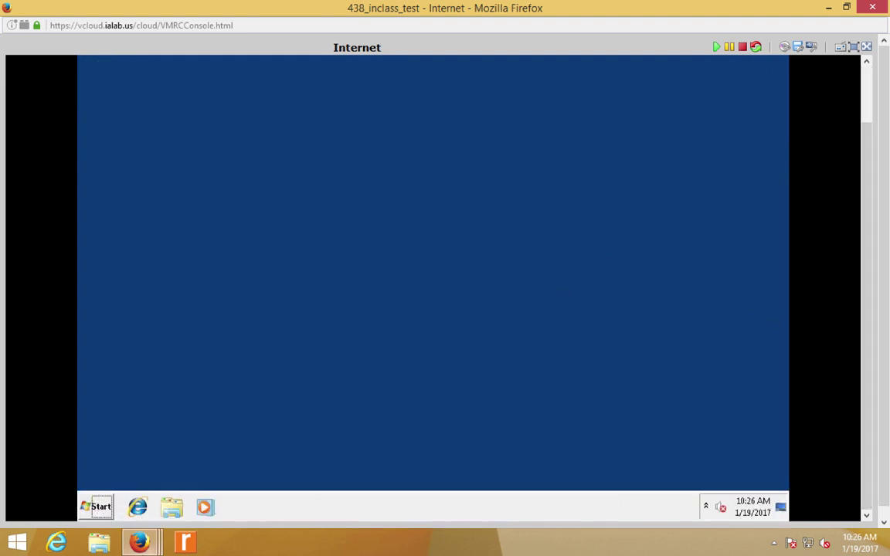
{"action": "mouse_move", "coordinate": [139, 543]}
{"action": "left_click", "coordinate": [92, 482]}
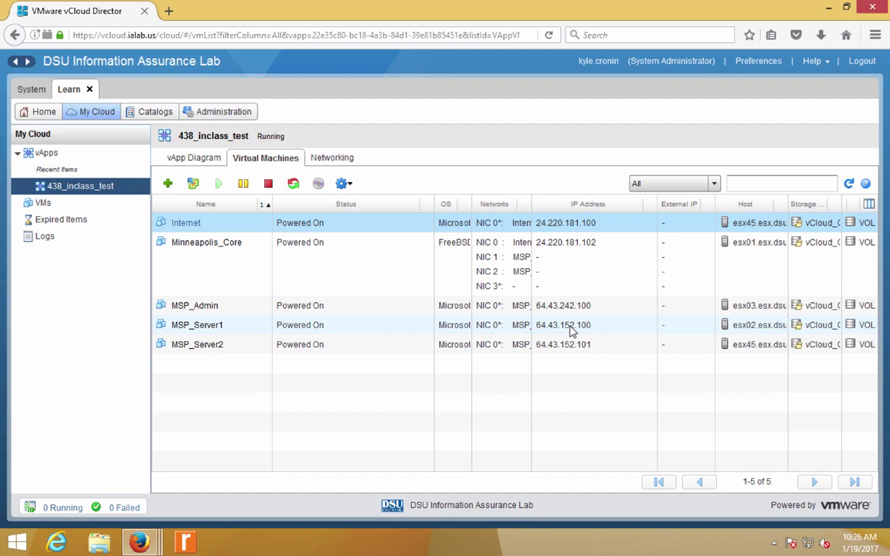
- Postpone the Internet VM's pending restart and open a Command Prompt via Run
{"action": "mouse_move", "coordinate": [141, 543]}
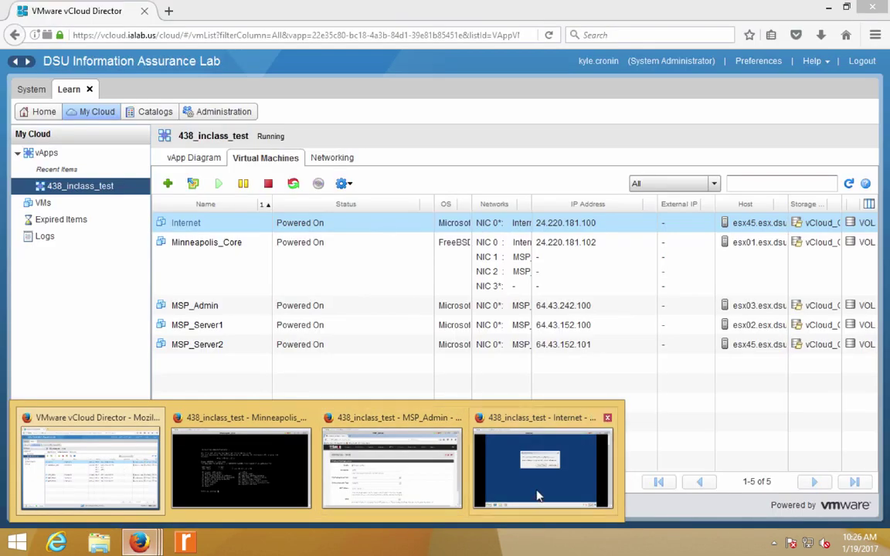
{"action": "left_click", "coordinate": [544, 464]}
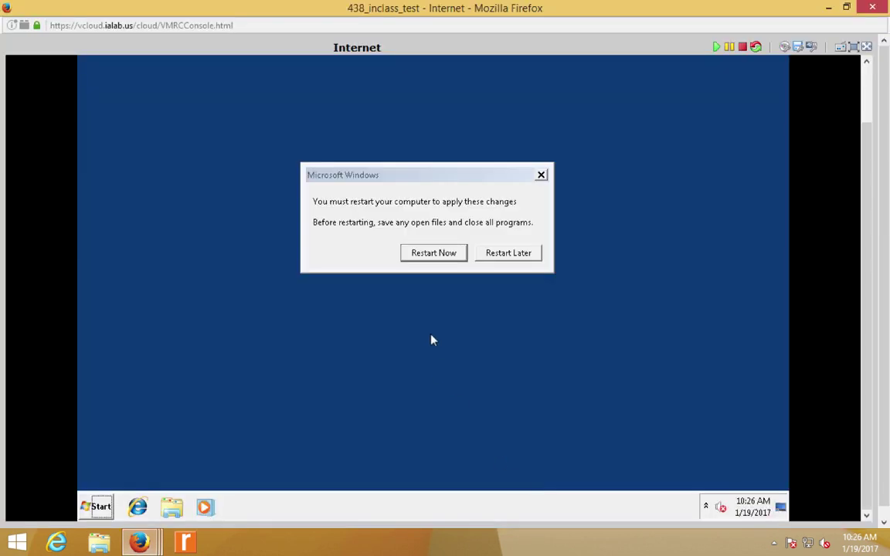
{"action": "left_click", "coordinate": [511, 255]}
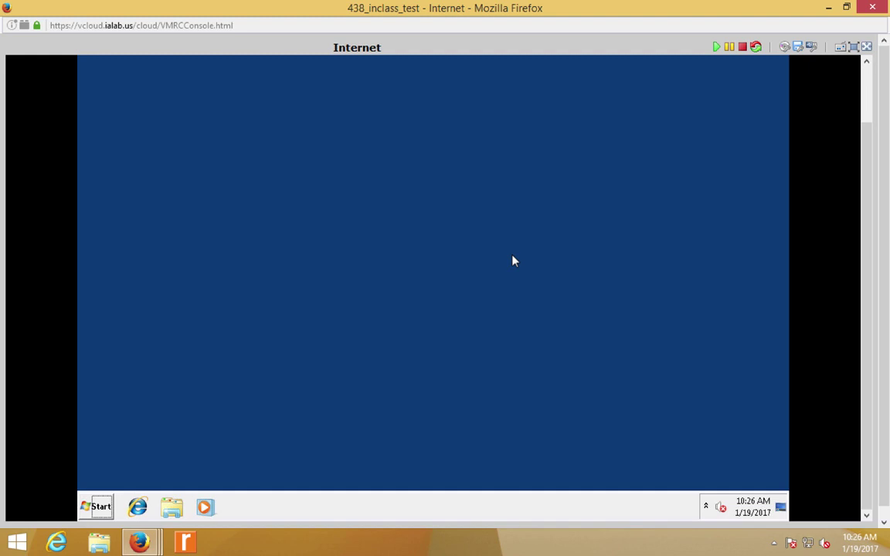
{"action": "key", "text": "super+r"}
{"action": "type", "text": "cmd"}
{"action": "key", "text": "Return"}
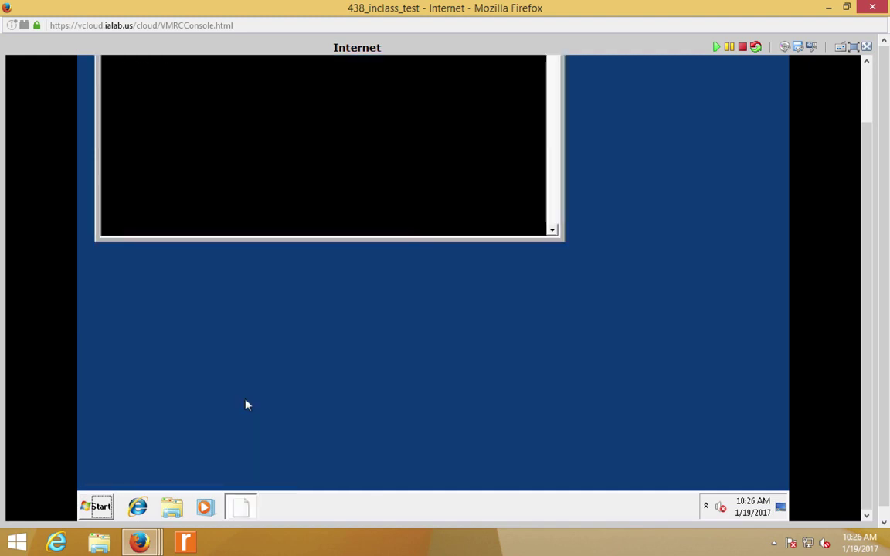
- Run 'route print' to view the persistent 64.0.0.0 and 32.0.0.0 routes, then minimize the console
{"action": "type", "text": "route"}
{"action": "scroll", "coordinate": [868, 147], "scroll_direction": "up", "scroll_amount": 1}
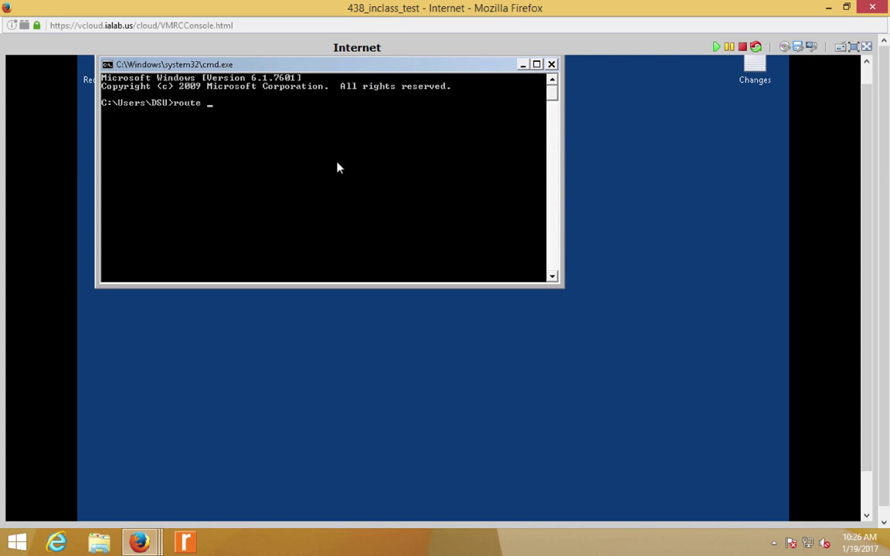
{"action": "type", "text": "print"}
{"action": "key", "text": "Return"}
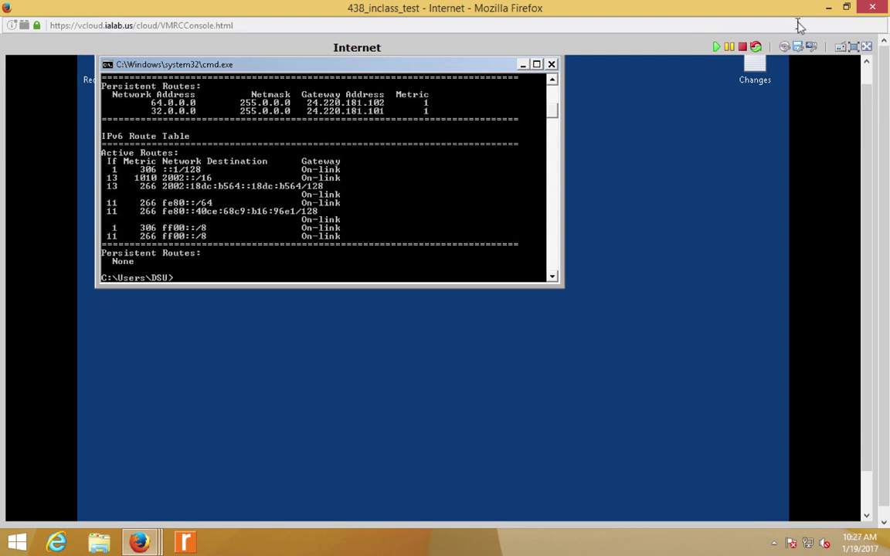
{"action": "left_click", "coordinate": [828, 7]}
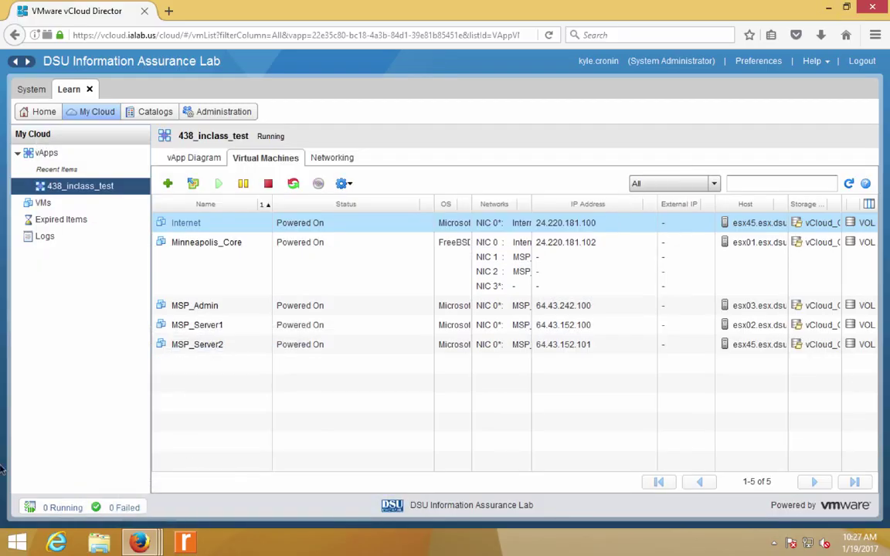
- Set the WAN IPv4 Configuration Type to Static IPv4 and IPv6 Configuration Type to None
{"action": "mouse_move", "coordinate": [139, 543]}
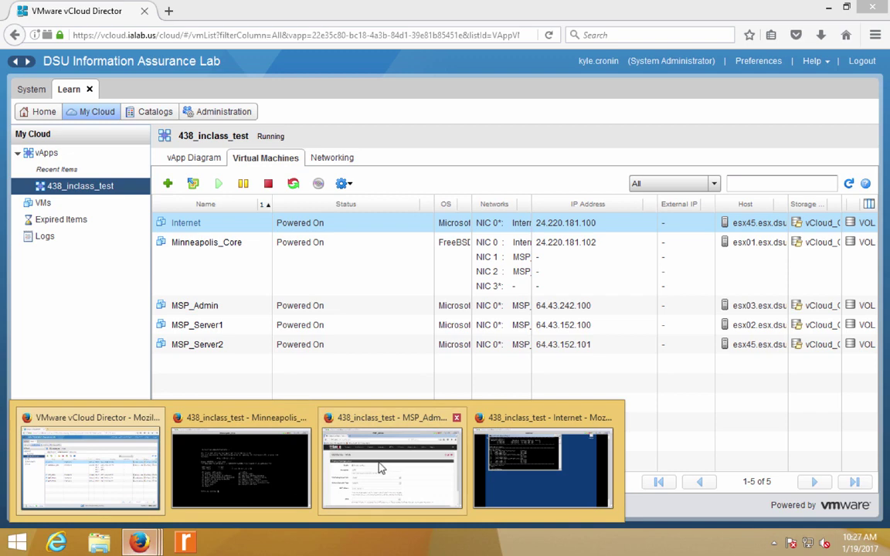
{"action": "left_click", "coordinate": [380, 468]}
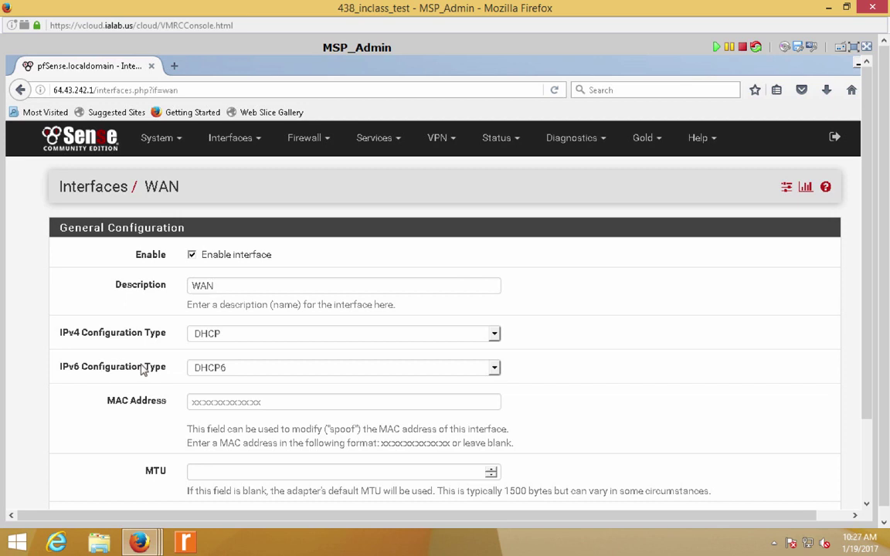
{"action": "left_click", "coordinate": [260, 339]}
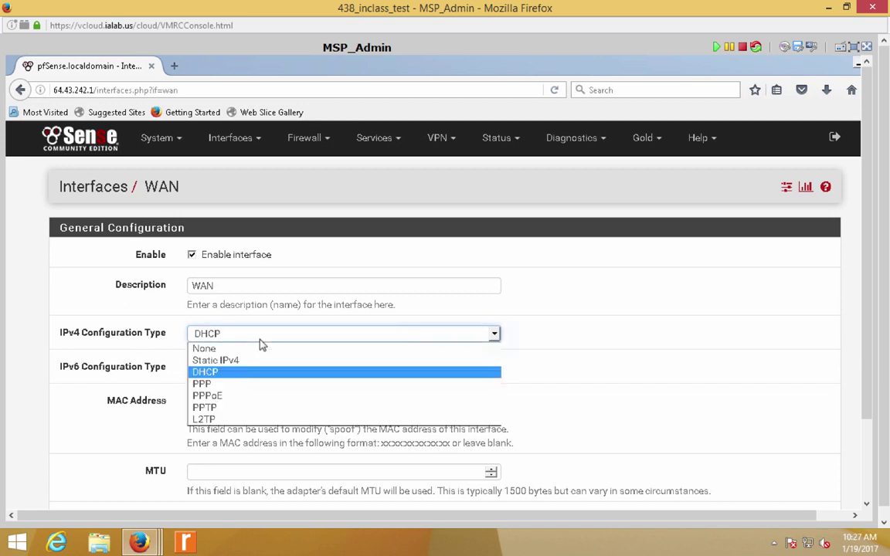
{"action": "left_click", "coordinate": [240, 365]}
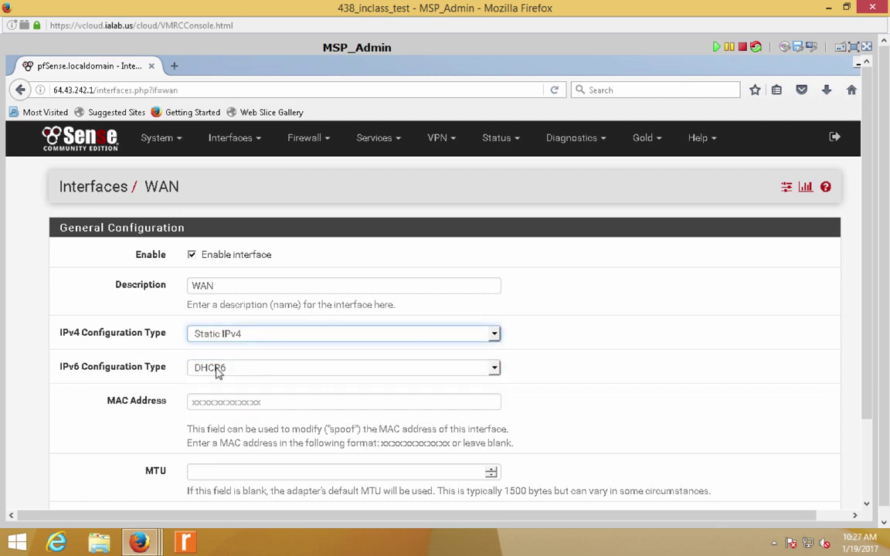
{"action": "left_click", "coordinate": [216, 369]}
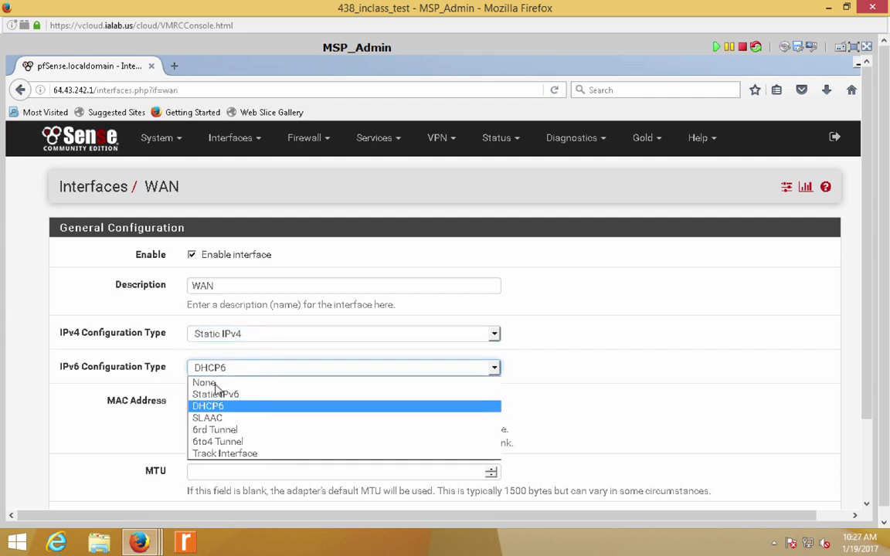
{"action": "left_click", "coordinate": [205, 383]}
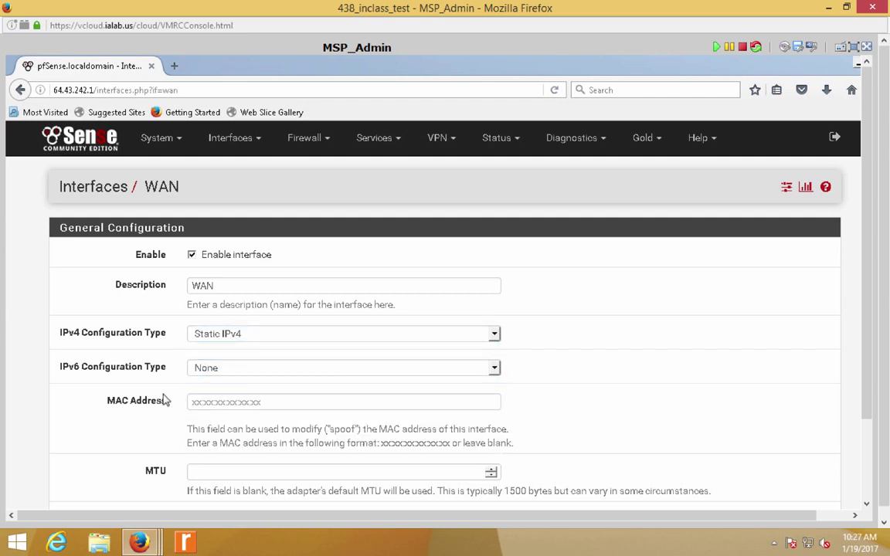
- Start entering the WAN IPv4 address (24.220), checking the Internet VM's route output for the rest
{"action": "scroll", "coordinate": [164, 400], "scroll_direction": "down", "scroll_amount": 3}
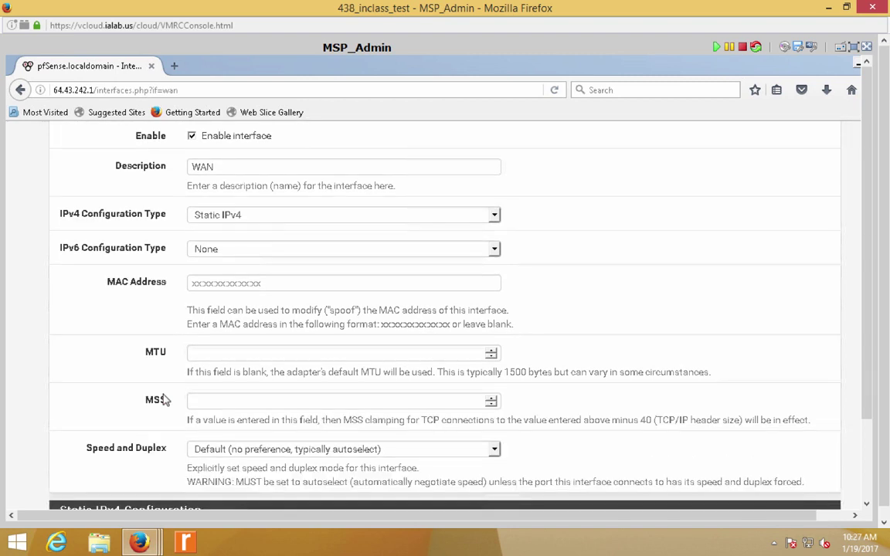
{"action": "scroll", "coordinate": [162, 399], "scroll_direction": "down", "scroll_amount": 1}
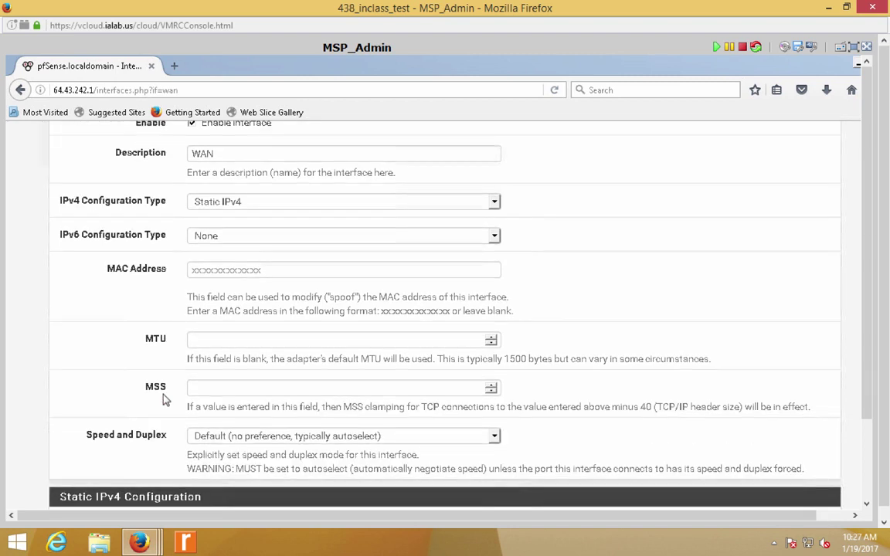
{"action": "scroll", "coordinate": [164, 400], "scroll_direction": "down", "scroll_amount": 1}
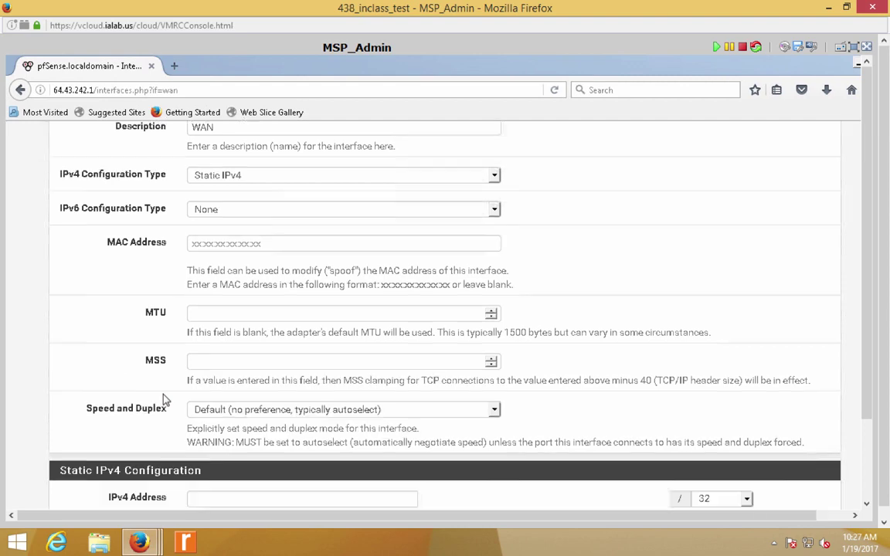
{"action": "scroll", "coordinate": [164, 400], "scroll_direction": "down", "scroll_amount": 4}
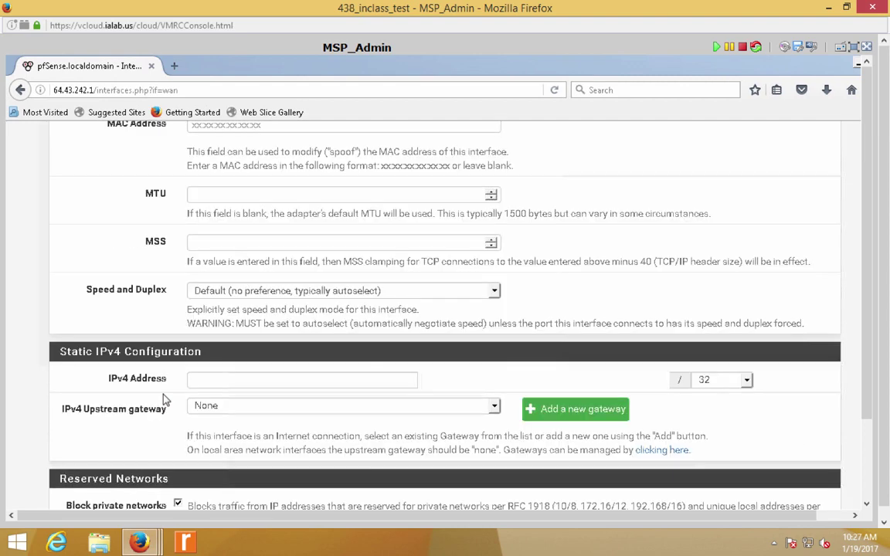
{"action": "scroll", "coordinate": [240, 294], "scroll_direction": "down", "scroll_amount": 2}
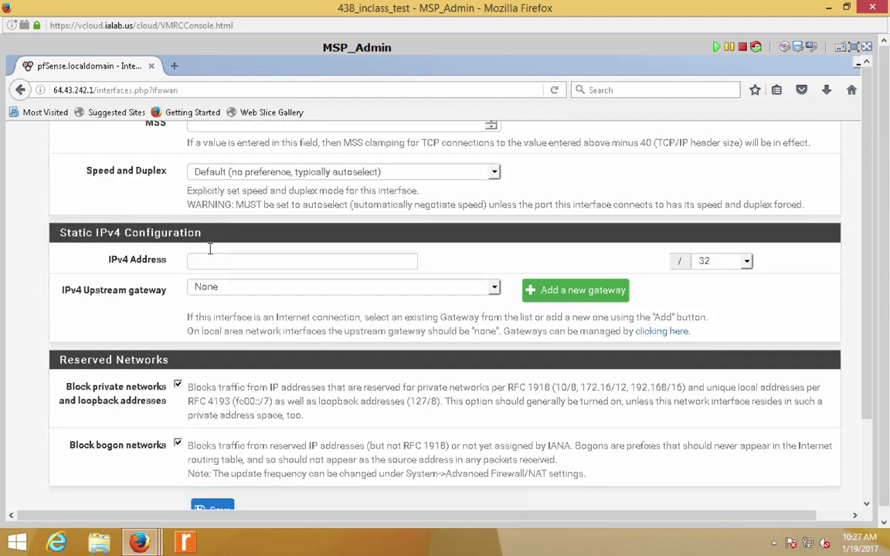
{"action": "left_click", "coordinate": [212, 262]}
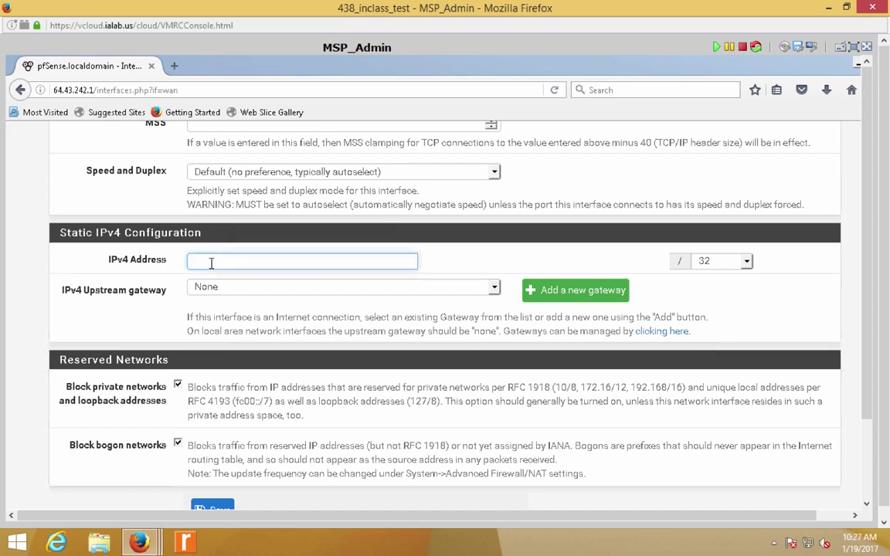
{"action": "type", "text": "24.220"}
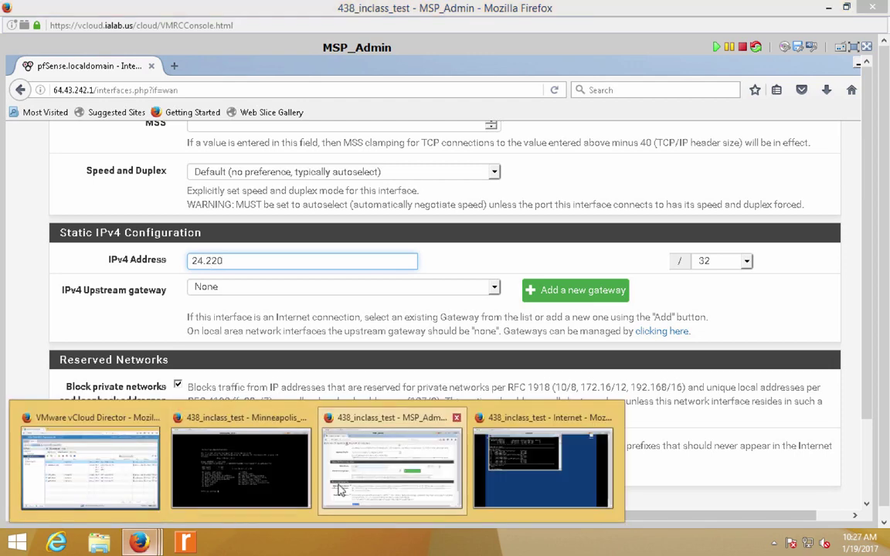
{"action": "key", "text": "alt+Tab"}
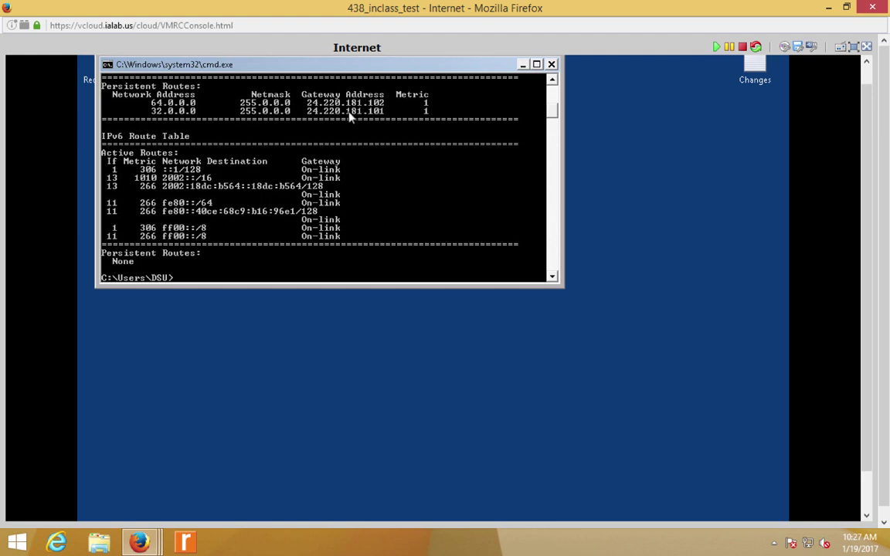
{"action": "left_click", "coordinate": [829, 8]}
- Complete the WAN address as 24.220.181.102 and choose the /24 prefix
{"action": "type", "text": ".181.20"}
{"action": "key", "text": "BackSpace"}
{"action": "key", "text": "BackSpace"}
{"action": "type", "text": "102"}
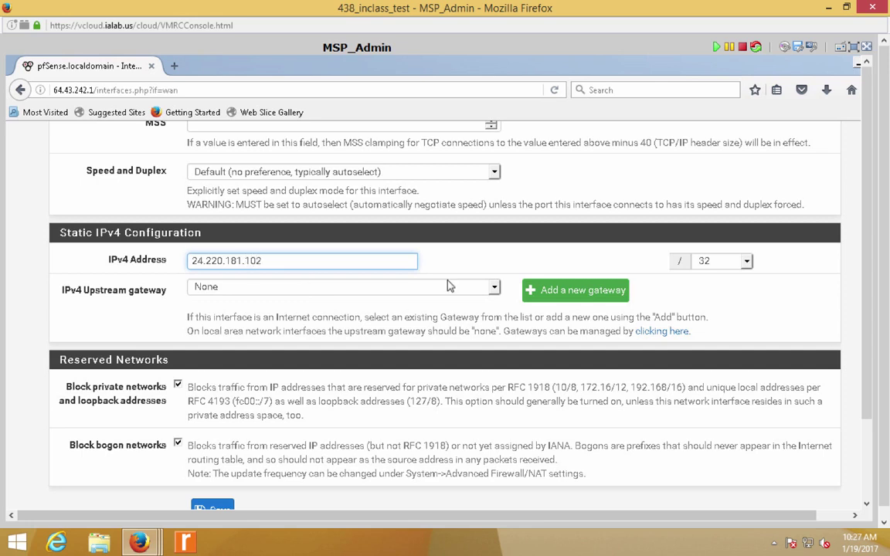
{"action": "left_click", "coordinate": [716, 263]}
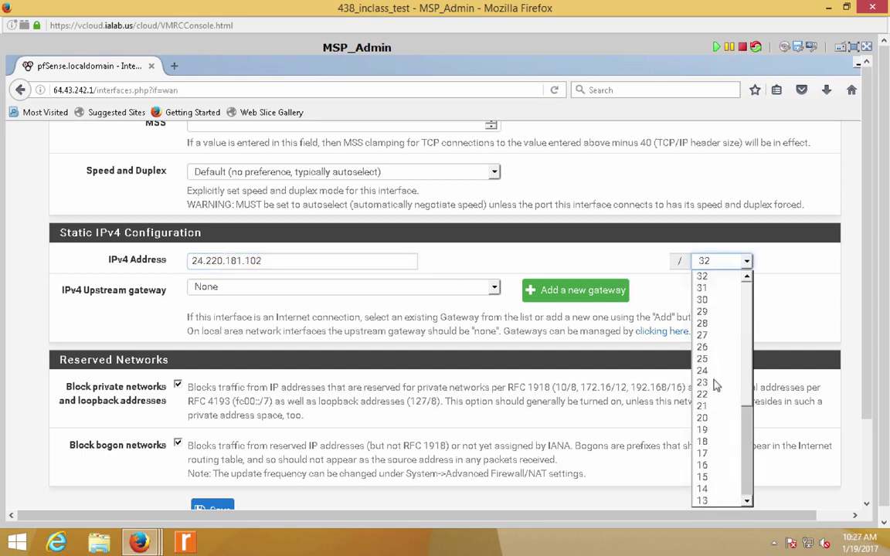
{"action": "key", "text": "Return"}
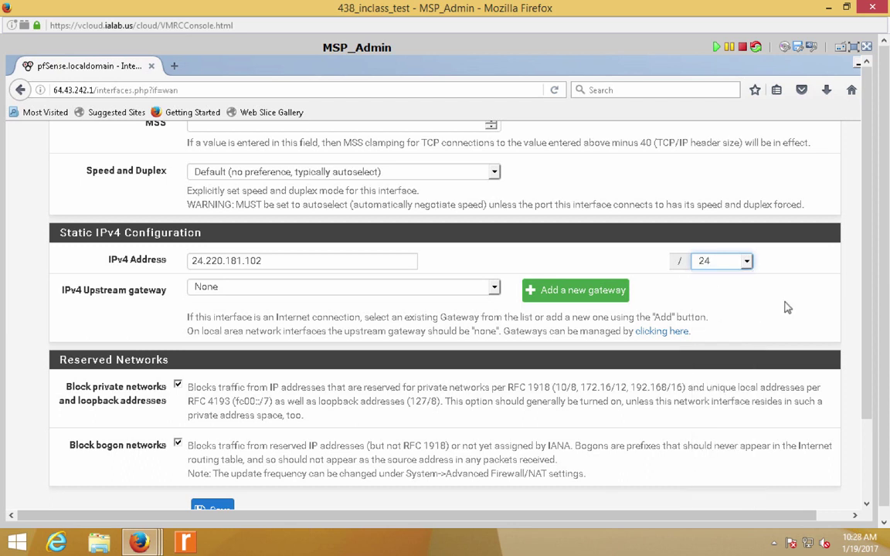
{"action": "left_click", "coordinate": [787, 308]}
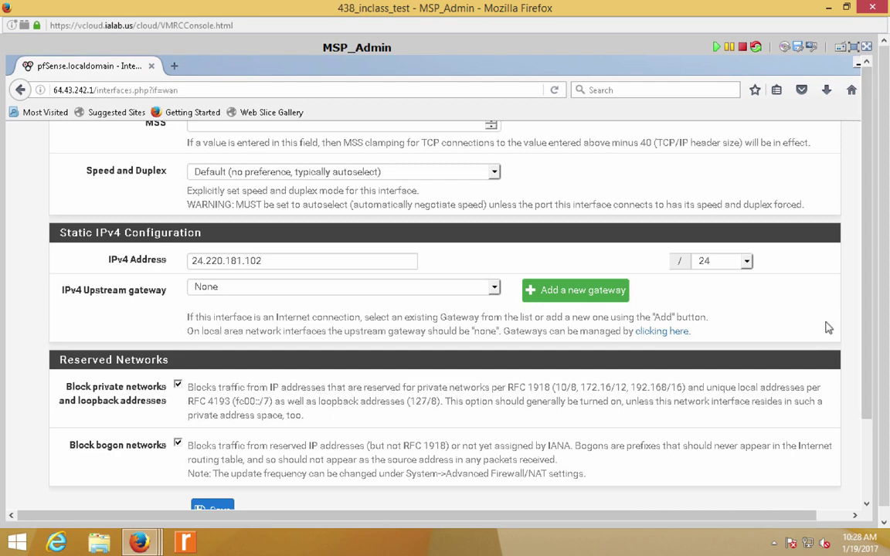
{"action": "scroll", "coordinate": [827, 328], "scroll_direction": "up", "scroll_amount": 1}
{"action": "scroll", "coordinate": [827, 328], "scroll_direction": "up", "scroll_amount": 2}
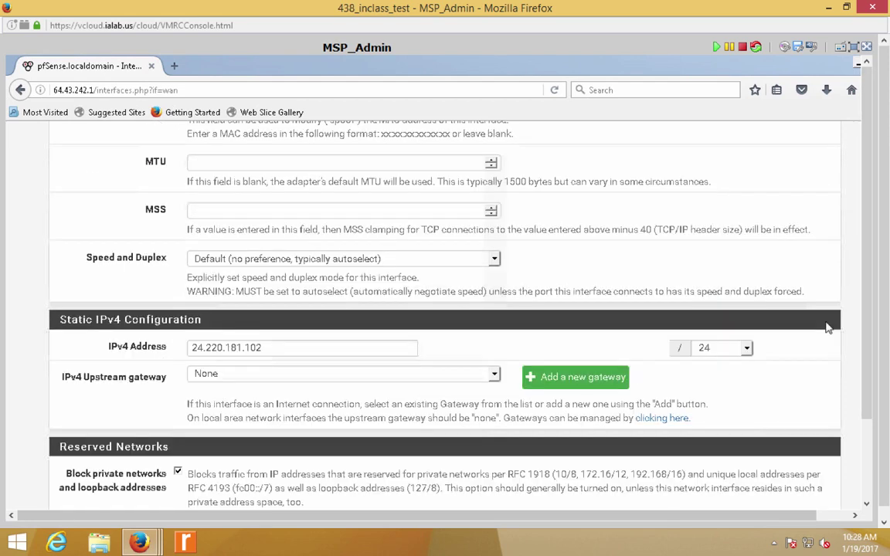
{"action": "scroll", "coordinate": [828, 329], "scroll_direction": "up", "scroll_amount": 6}
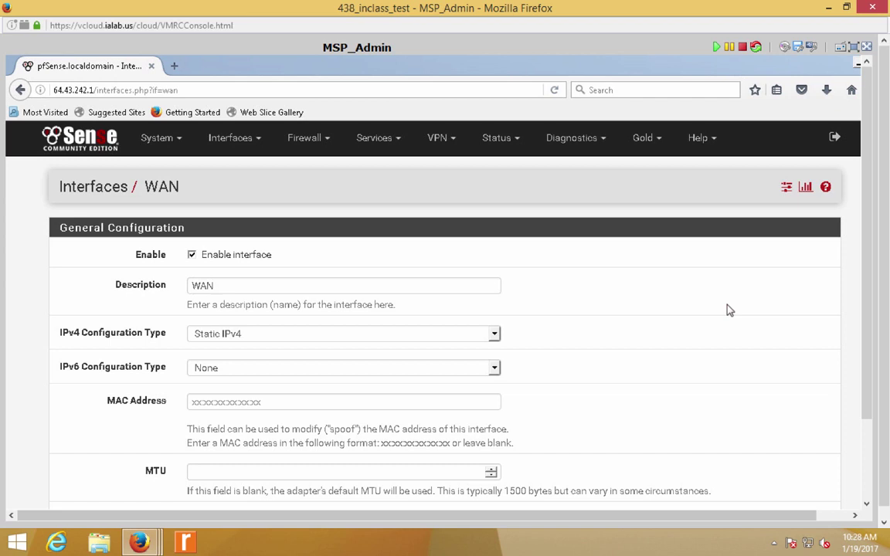
{"action": "scroll", "coordinate": [728, 310], "scroll_direction": "down", "scroll_amount": 1}
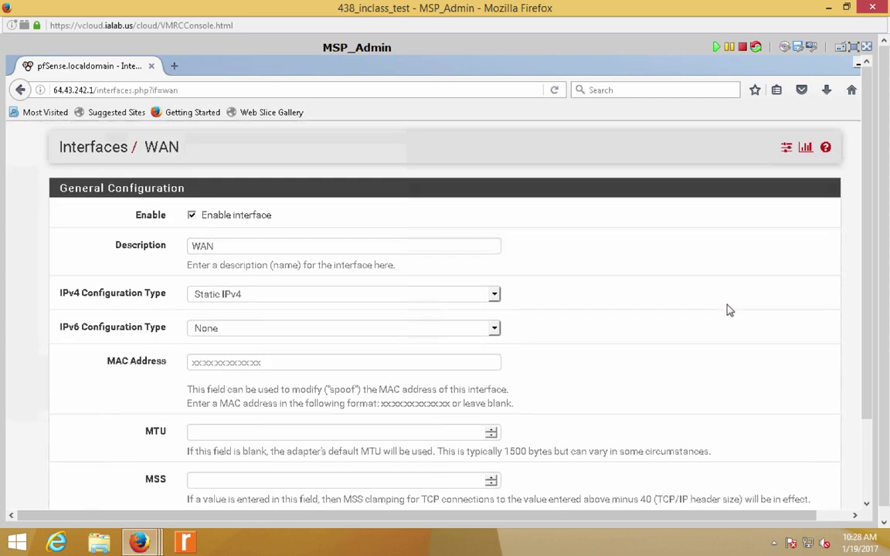
{"action": "scroll", "coordinate": [729, 310], "scroll_direction": "down", "scroll_amount": 1}
{"action": "scroll", "coordinate": [728, 310], "scroll_direction": "down", "scroll_amount": 3}
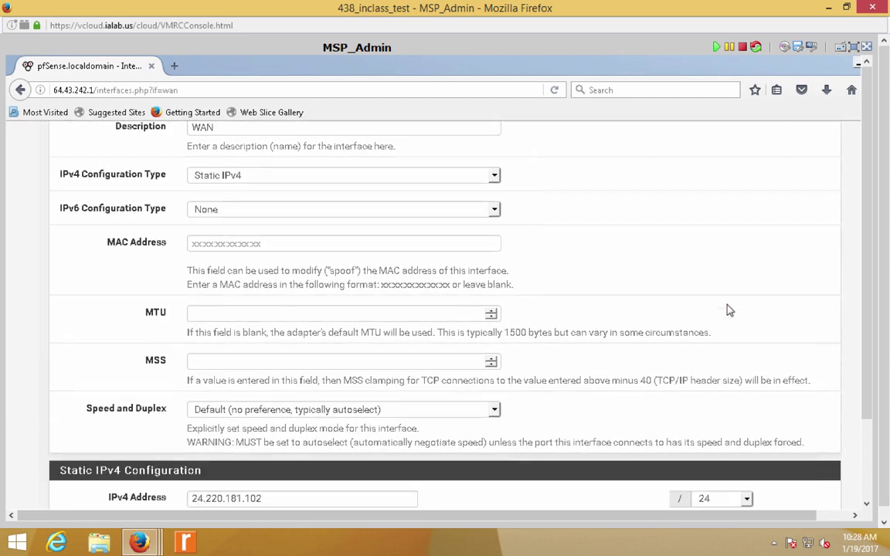
{"action": "scroll", "coordinate": [729, 310], "scroll_direction": "down", "scroll_amount": 2}
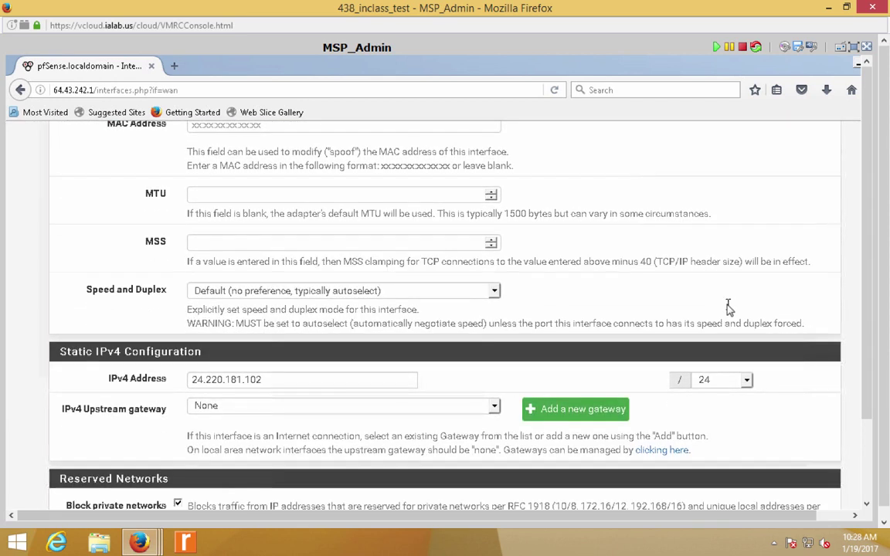
{"action": "scroll", "coordinate": [729, 310], "scroll_direction": "down", "scroll_amount": 1}
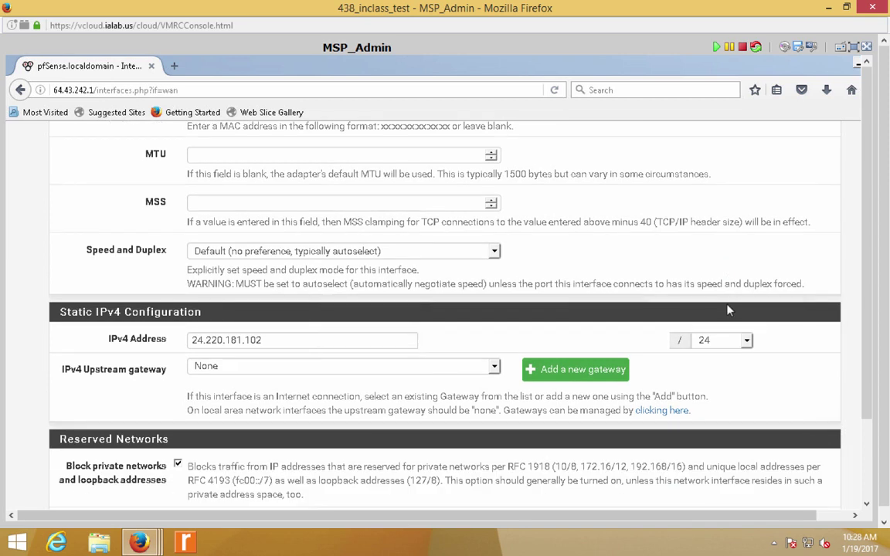
{"action": "scroll", "coordinate": [728, 310], "scroll_direction": "down", "scroll_amount": 1}
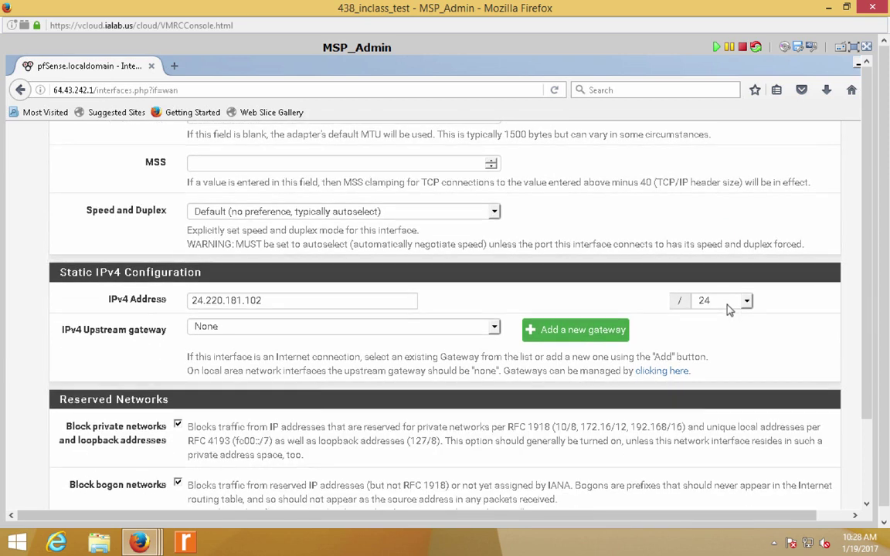
{"action": "scroll", "coordinate": [729, 310], "scroll_direction": "down", "scroll_amount": 1}
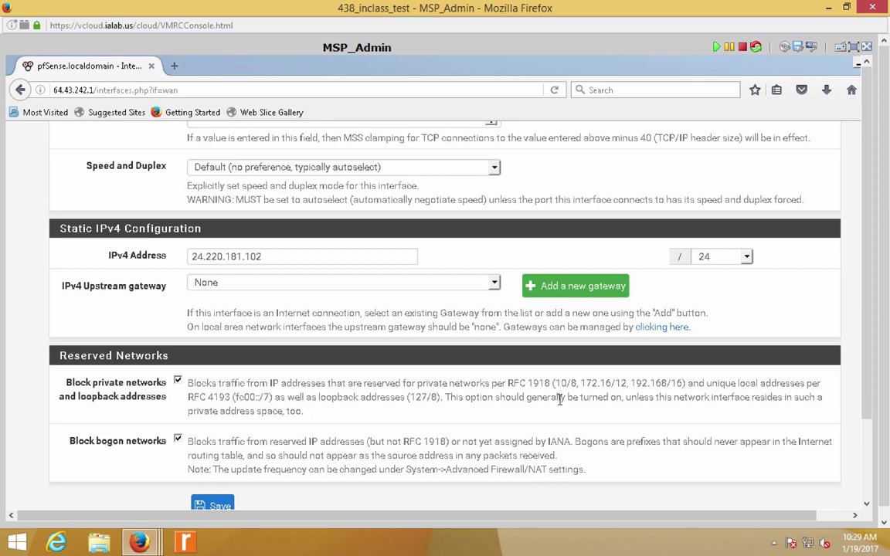
- Highlight the Reserved Networks notes on private, bogon and loopback addresses, then save the WAN settings
{"action": "mouse_move", "coordinate": [502, 414]}
{"action": "left_mouse_down"}
{"action": "mouse_move", "coordinate": [512, 387]}
{"action": "mouse_move", "coordinate": [497, 383]}
{"action": "mouse_move", "coordinate": [506, 382]}
{"action": "mouse_move", "coordinate": [512, 428]}
{"action": "left_mouse_up"}
{"action": "double_click", "coordinate": [564, 442]}
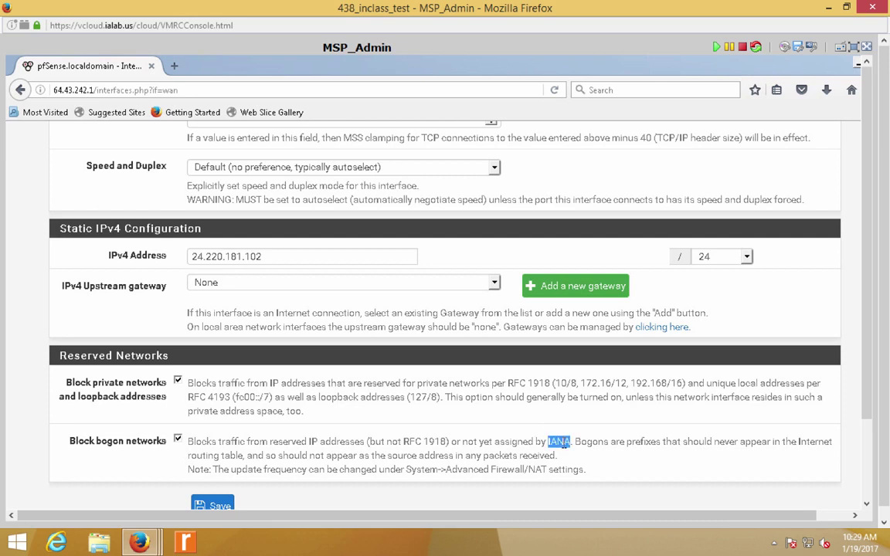
{"action": "left_click", "coordinate": [584, 446]}
{"action": "double_click", "coordinate": [415, 397]}
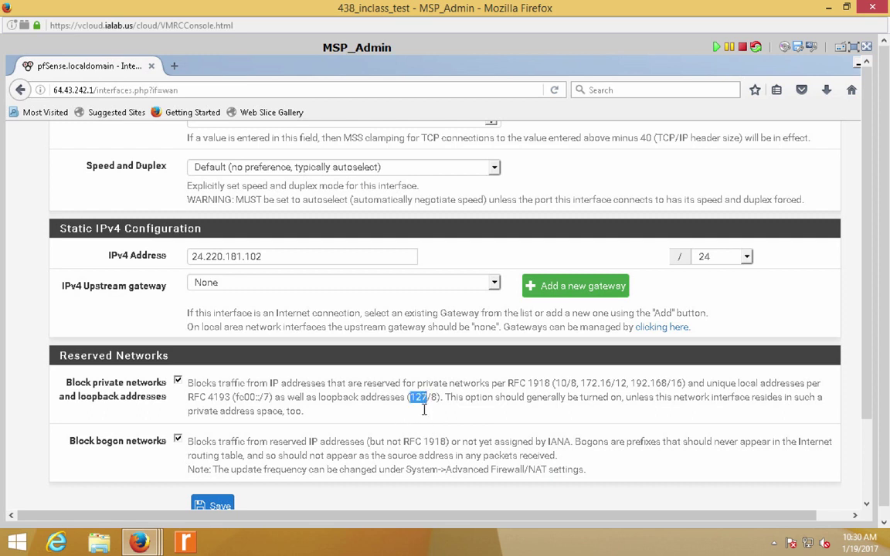
{"action": "left_click", "coordinate": [434, 437]}
{"action": "left_click", "coordinate": [214, 508]}
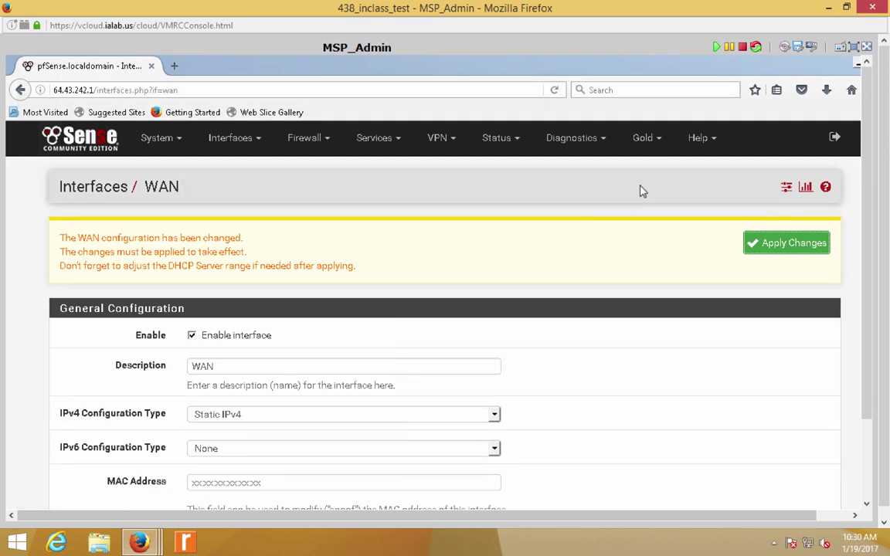
- Apply the saved WAN configuration changes from the pending-changes notice
{"action": "left_click", "coordinate": [818, 249]}
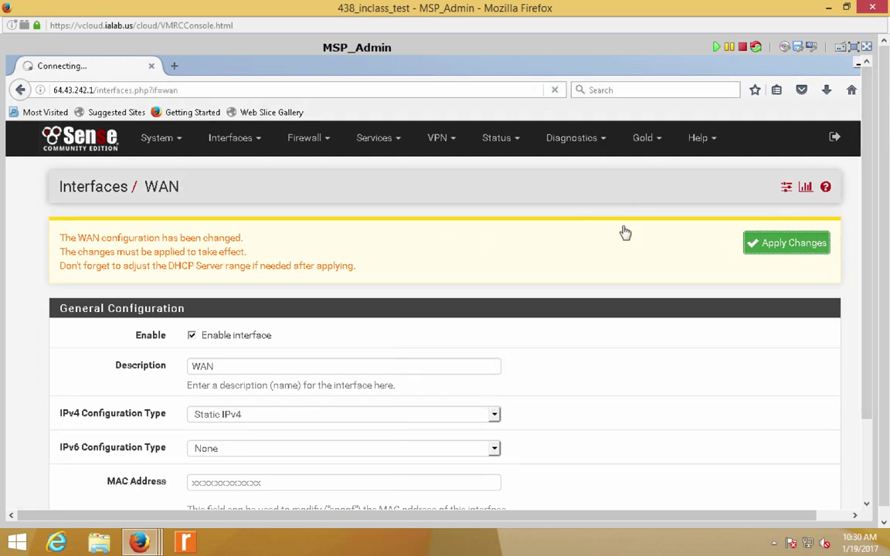
{"action": "left_click", "coordinate": [239, 145]}
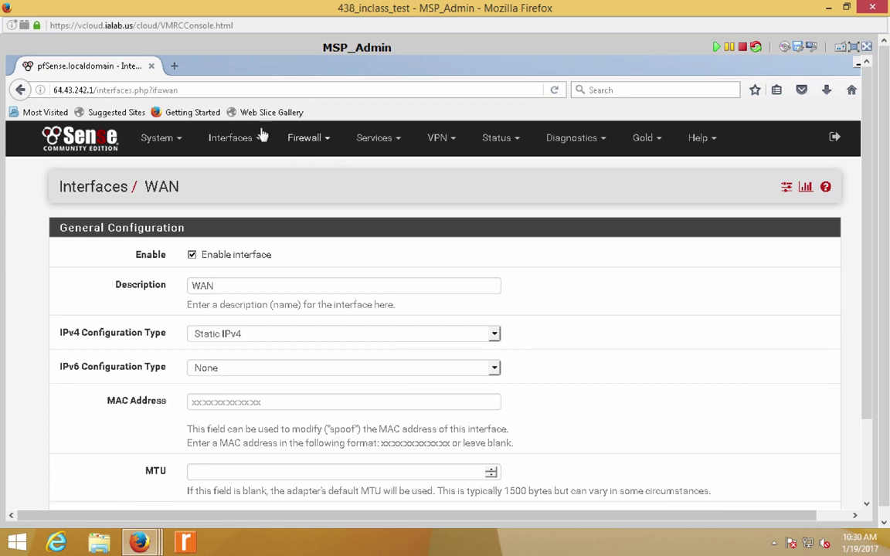
- Review the interface assignments and interface groups, then open the WAN firewall rules
{"action": "left_click", "coordinate": [247, 143]}
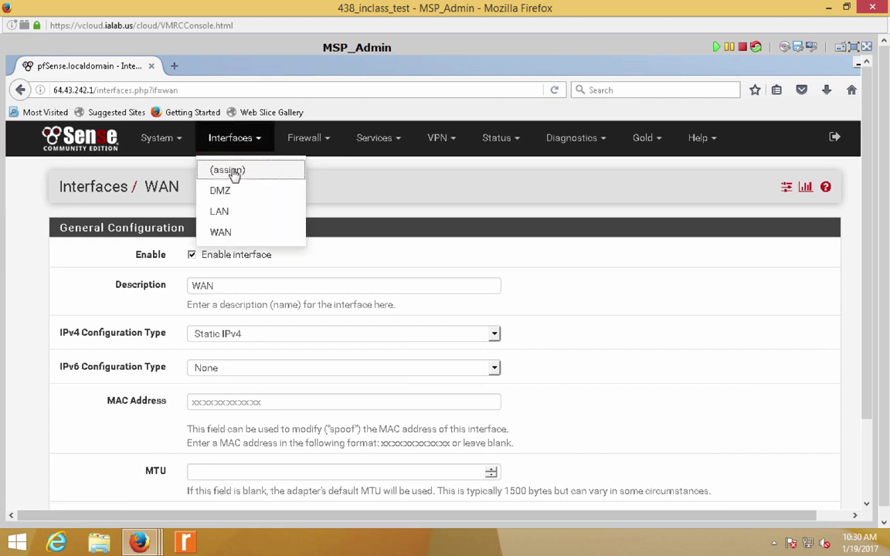
{"action": "left_click", "coordinate": [234, 172]}
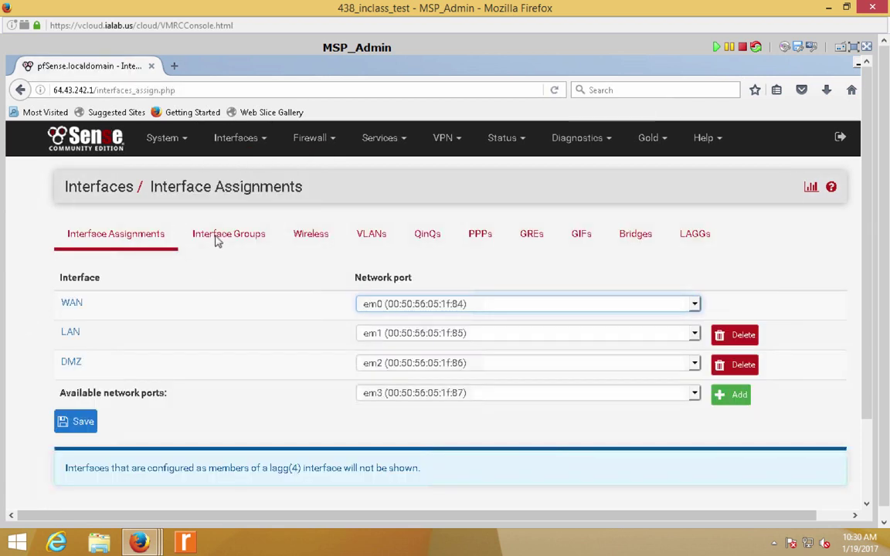
{"action": "left_click", "coordinate": [224, 241]}
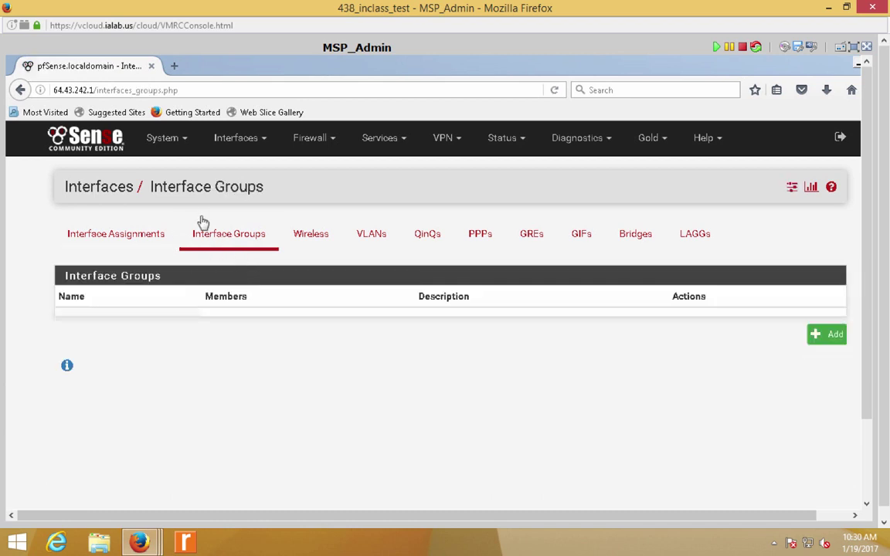
{"action": "left_click", "coordinate": [320, 143]}
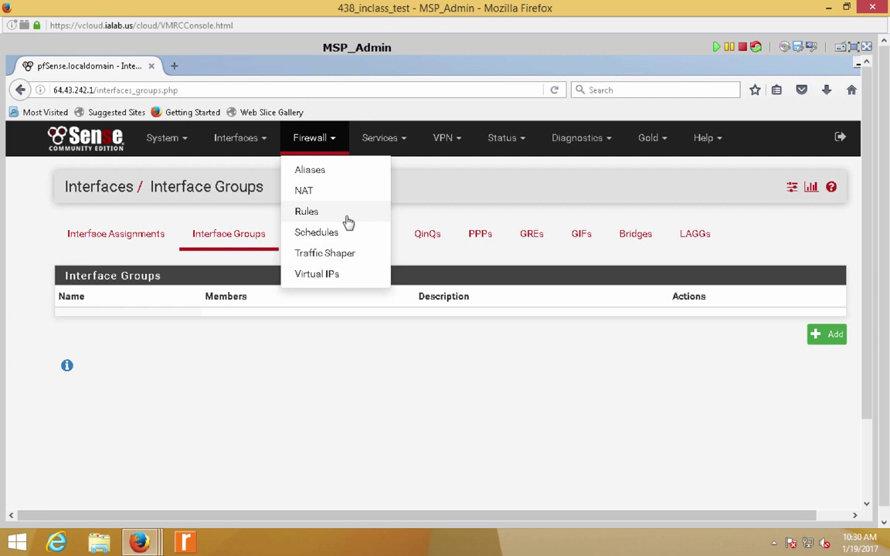
{"action": "left_click", "coordinate": [308, 212]}
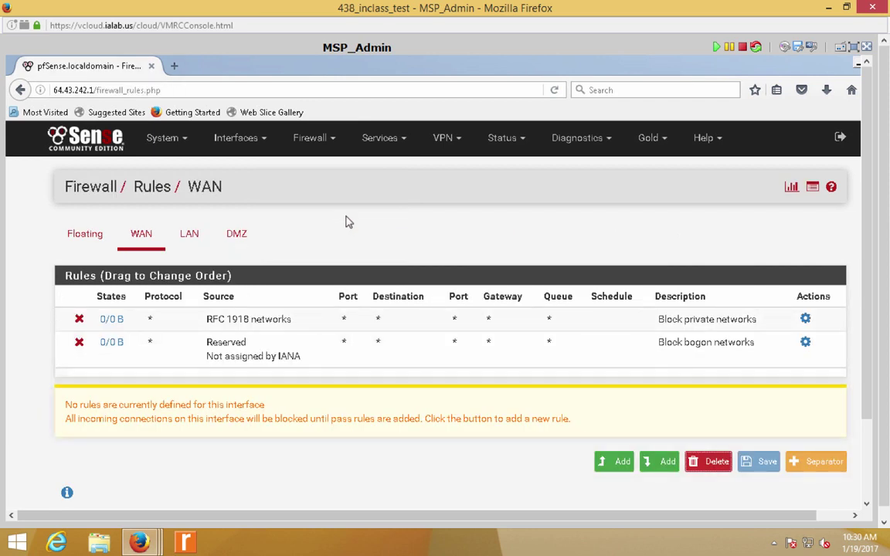
- Browse the Diagnostics and Status menus and switch the VM console to full screen
{"action": "left_click", "coordinate": [557, 144]}
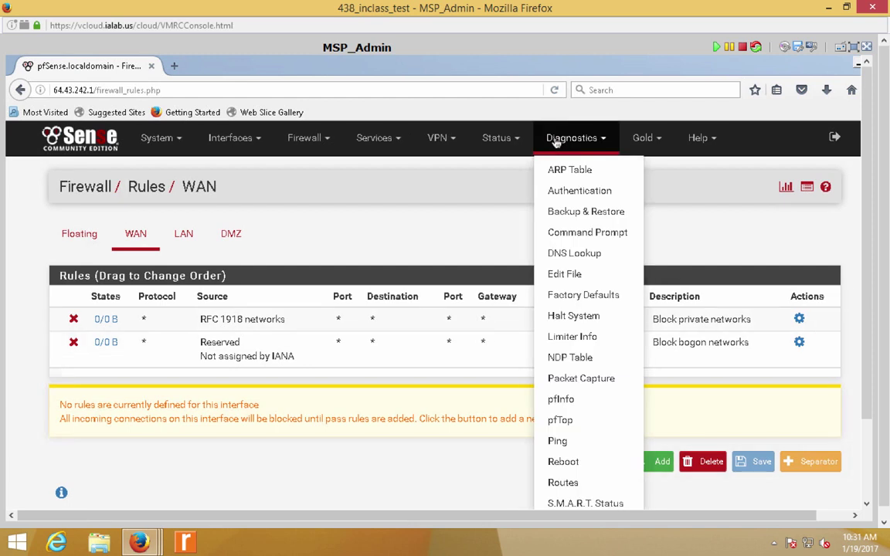
{"action": "left_click", "coordinate": [506, 140]}
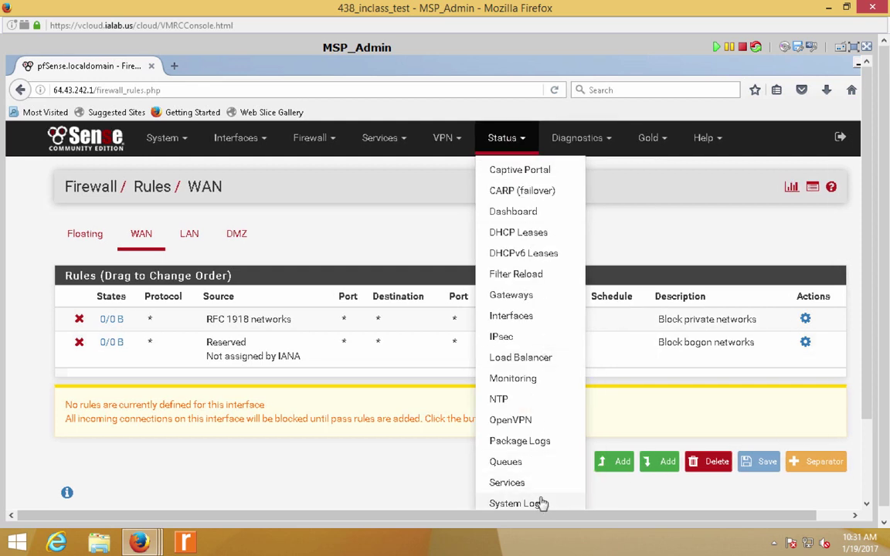
{"action": "left_click", "coordinate": [854, 48]}
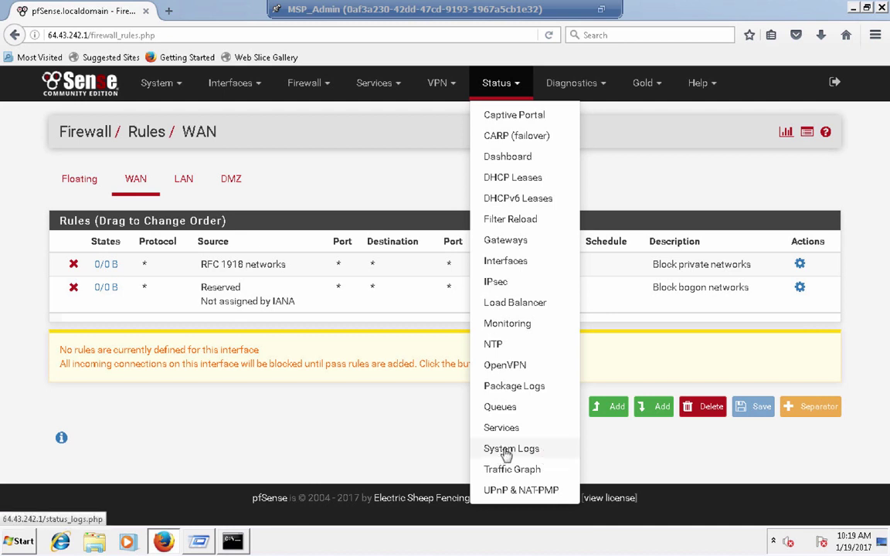
- Open Status > System Logs and view the Firewall log's blocked LAN, WAN and DMZ entries
{"action": "left_click", "coordinate": [507, 454]}
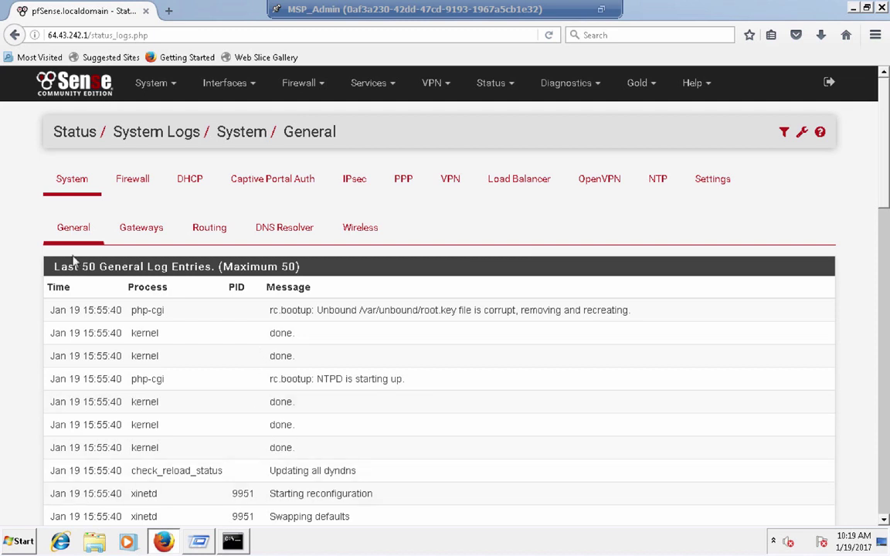
{"action": "left_click", "coordinate": [135, 182]}
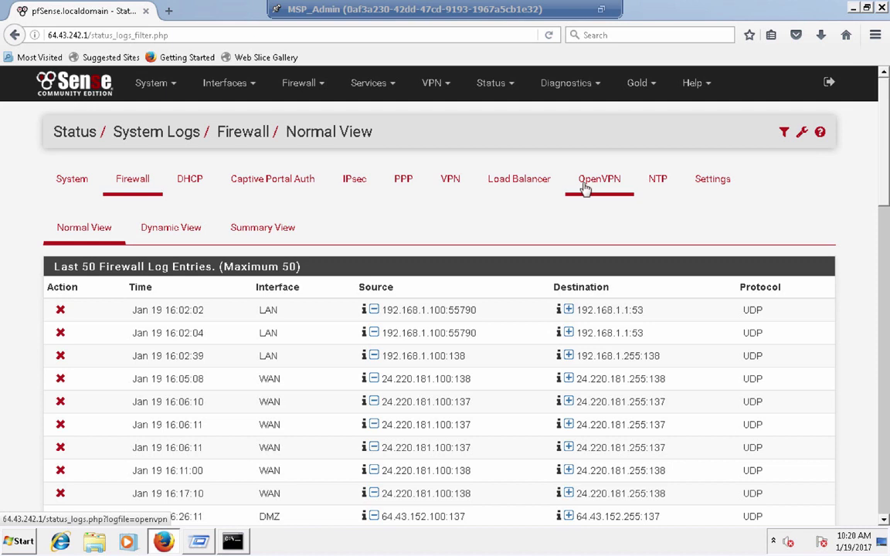
{"action": "left_click", "coordinate": [316, 84]}
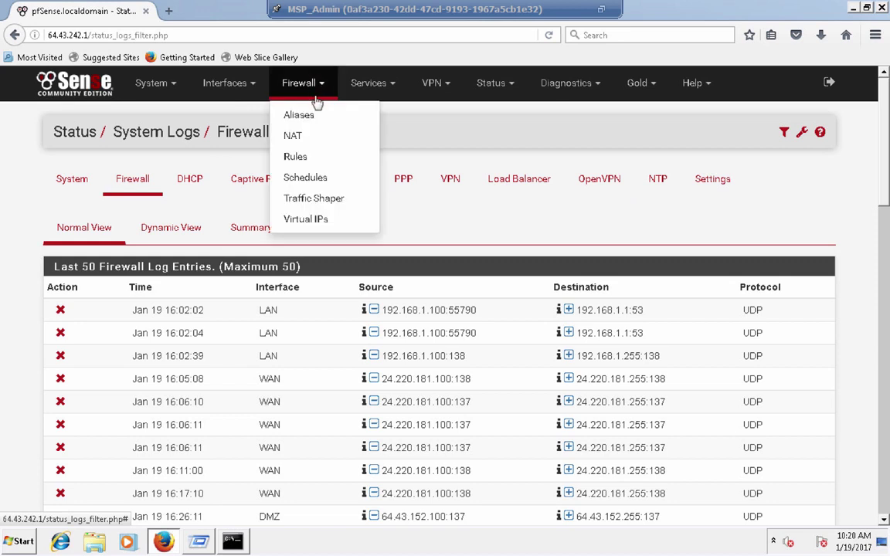
- Show the LAN firewall rules: the Anti-Lockout Rule and default allow LAN IPv4/IPv6 rules
{"action": "left_click", "coordinate": [300, 158]}
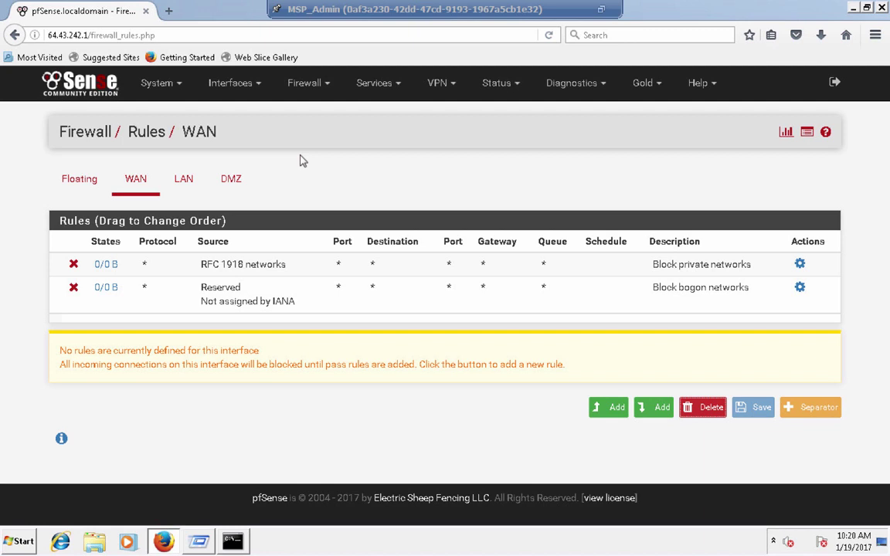
{"action": "left_click", "coordinate": [188, 181]}
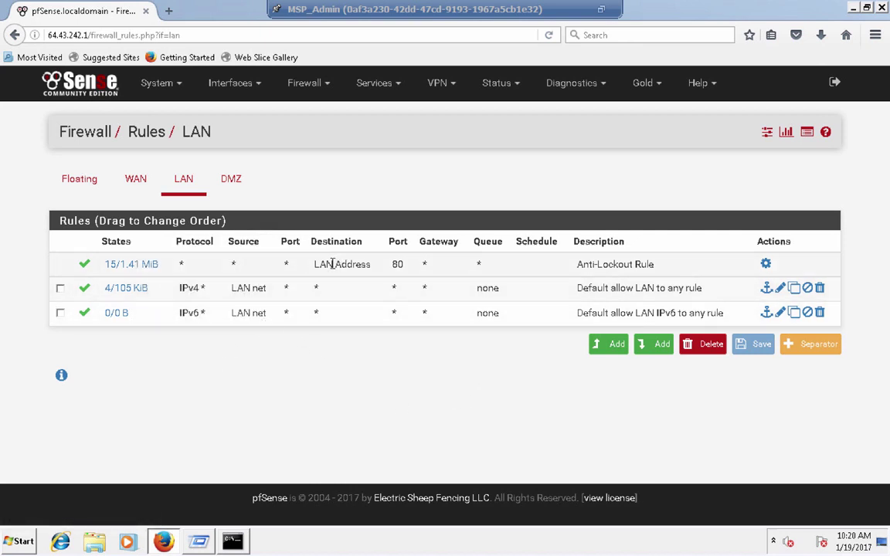
{"action": "double_click", "coordinate": [181, 264]}
{"action": "left_click_drag", "start_coordinate": [231, 266], "coordinate": [373, 270]}
{"action": "left_click", "coordinate": [373, 270]}
- Delete the default allow LAN IPv4 and IPv6 rules, apply the changes, and view the DMZ rules
{"action": "left_click", "coordinate": [60, 314]}
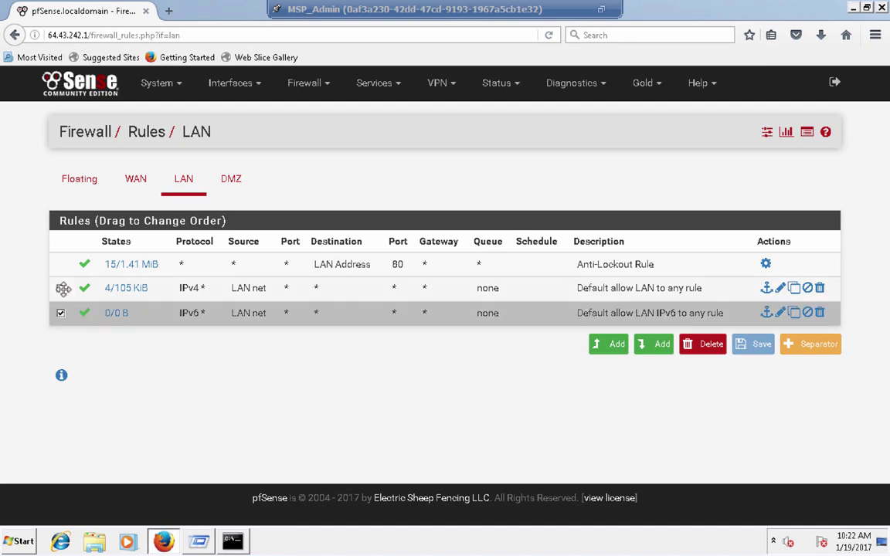
{"action": "left_click", "coordinate": [60, 287]}
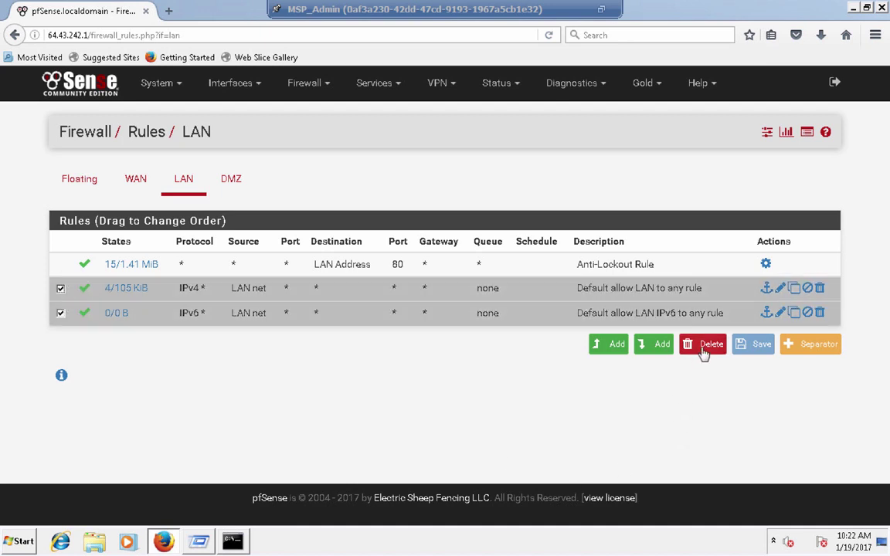
{"action": "left_click", "coordinate": [702, 347]}
{"action": "left_click", "coordinate": [446, 269]}
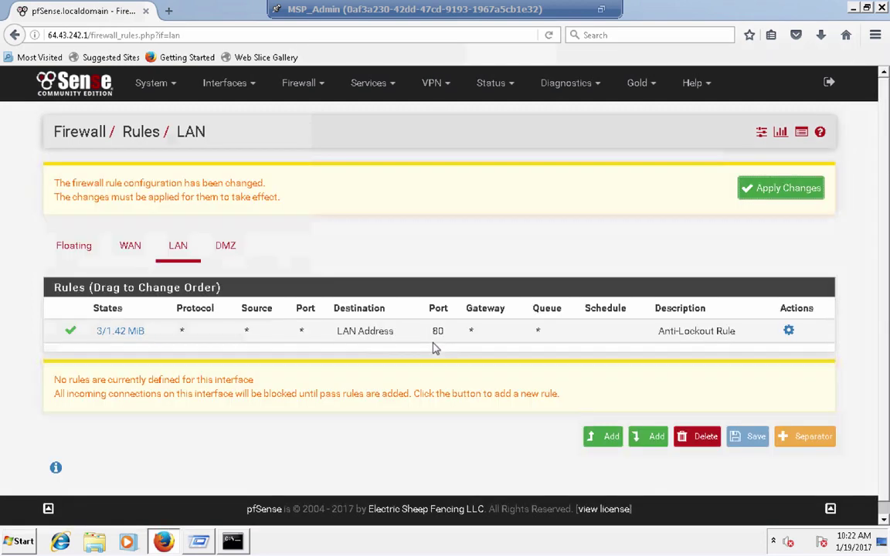
{"action": "left_click", "coordinate": [771, 194]}
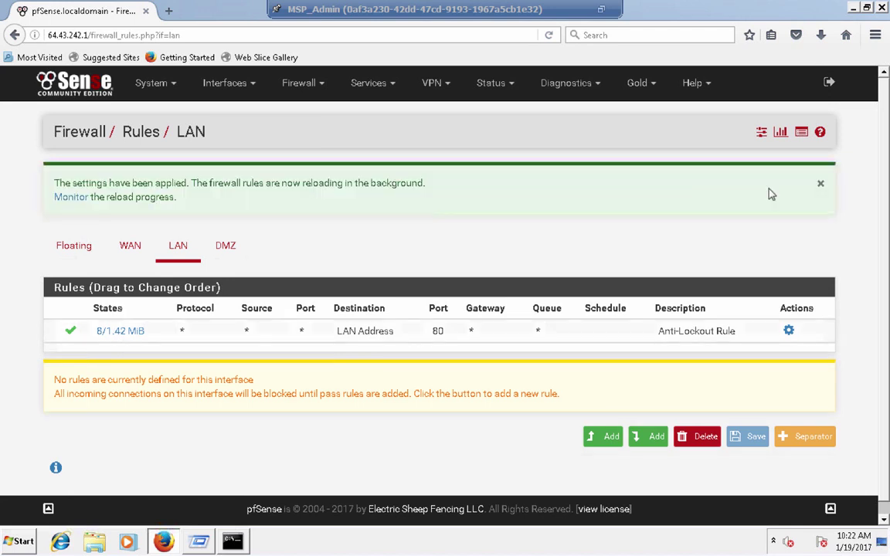
{"action": "left_click", "coordinate": [228, 254]}
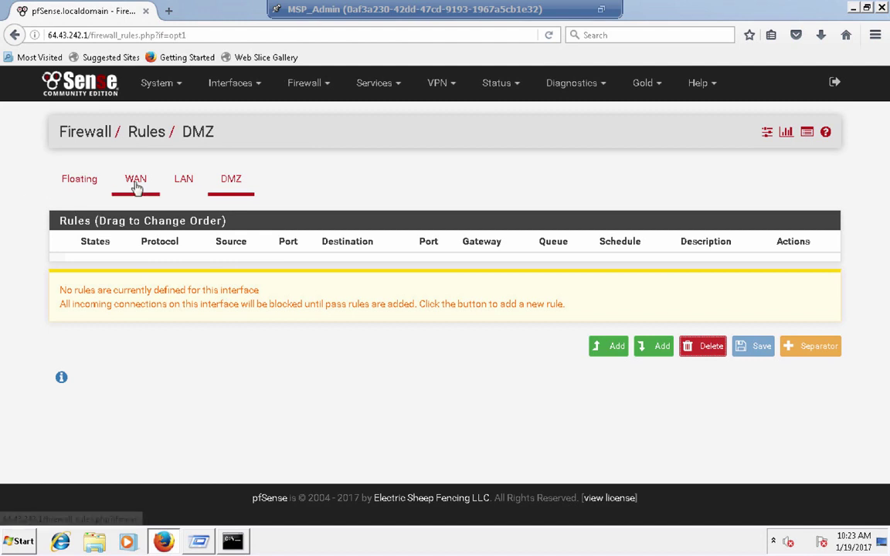
- Check the DMZ interface settings, then return to the LAN rules holding only the Anti-Lockout Rule
{"action": "left_click", "coordinate": [182, 190]}
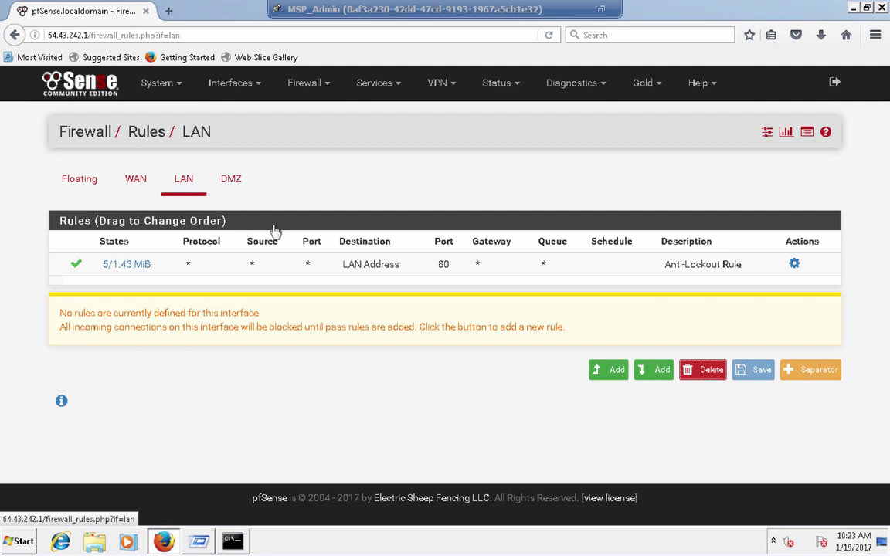
{"action": "left_click", "coordinate": [232, 87]}
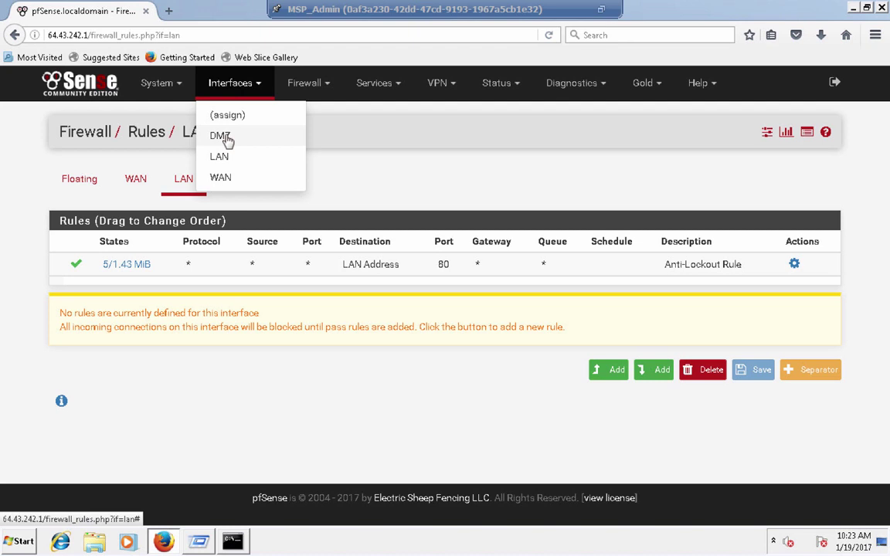
{"action": "left_click", "coordinate": [224, 137]}
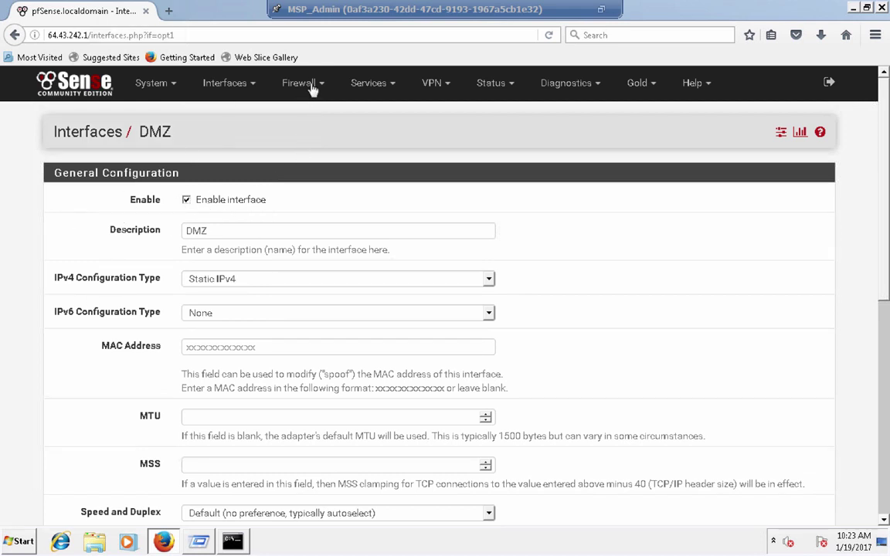
{"action": "left_click", "coordinate": [312, 84]}
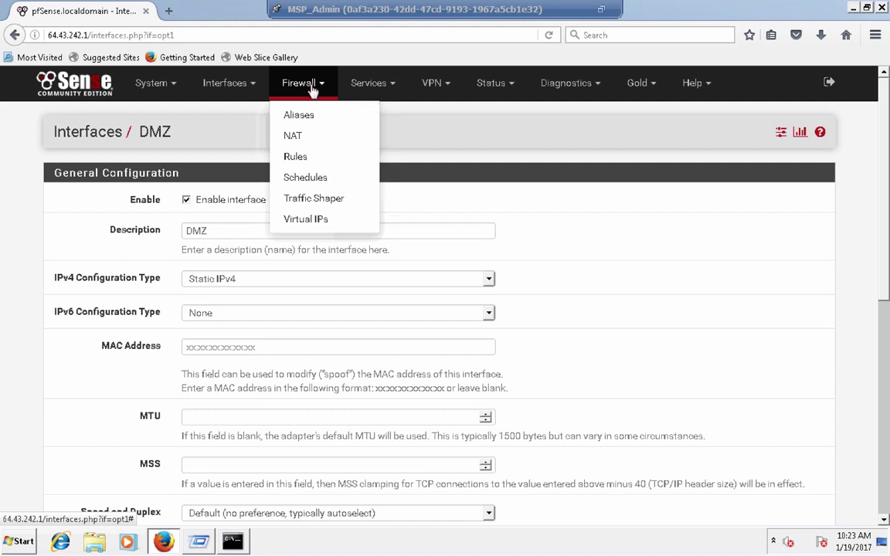
{"action": "left_click", "coordinate": [300, 159]}
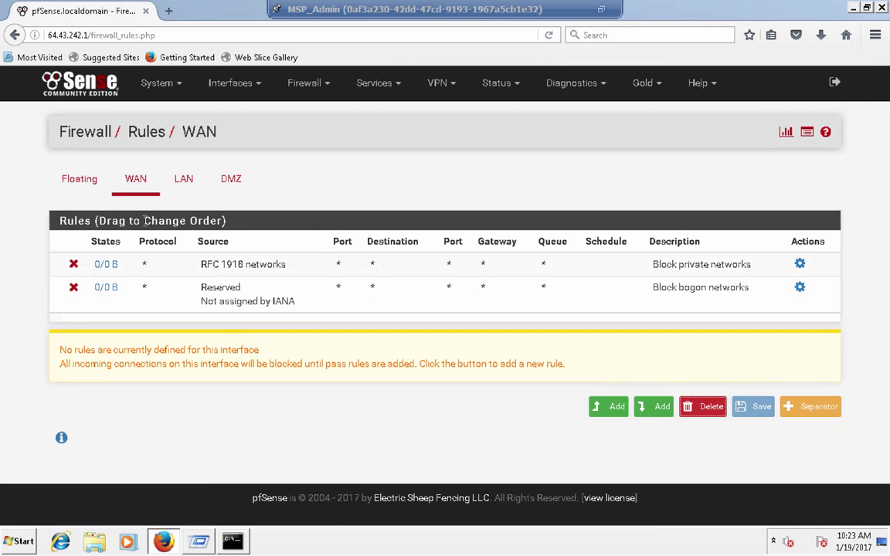
{"action": "left_click", "coordinate": [198, 186]}
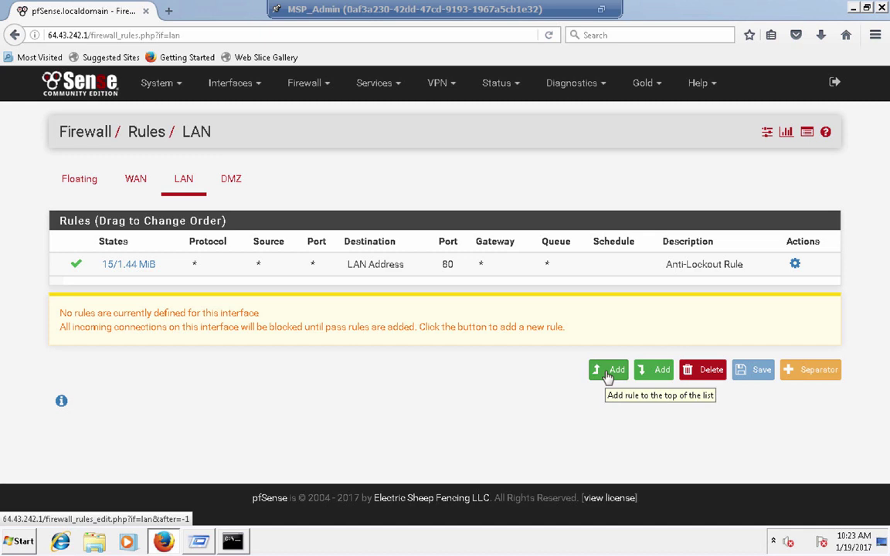
- Add a new rule at the top of the LAN list, keeping the action as Pass
{"action": "left_click", "coordinate": [608, 374]}
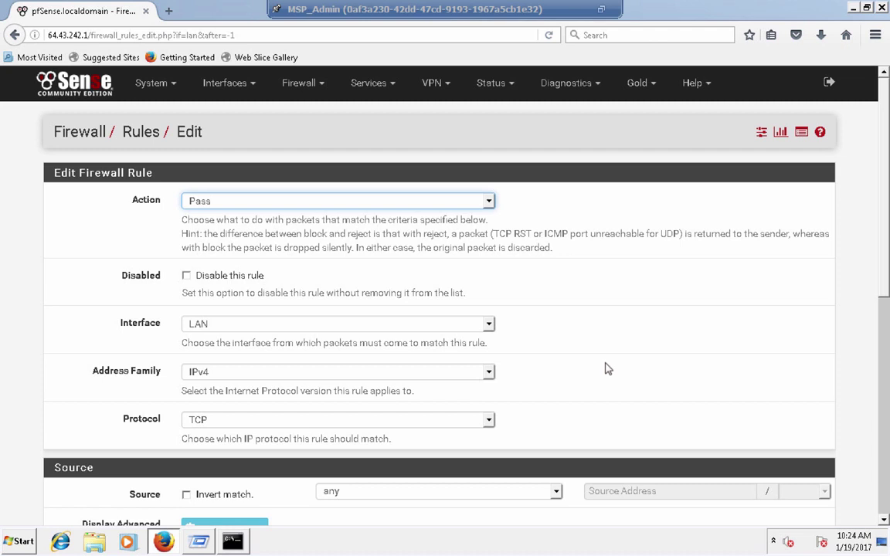
{"action": "left_click", "coordinate": [488, 201]}
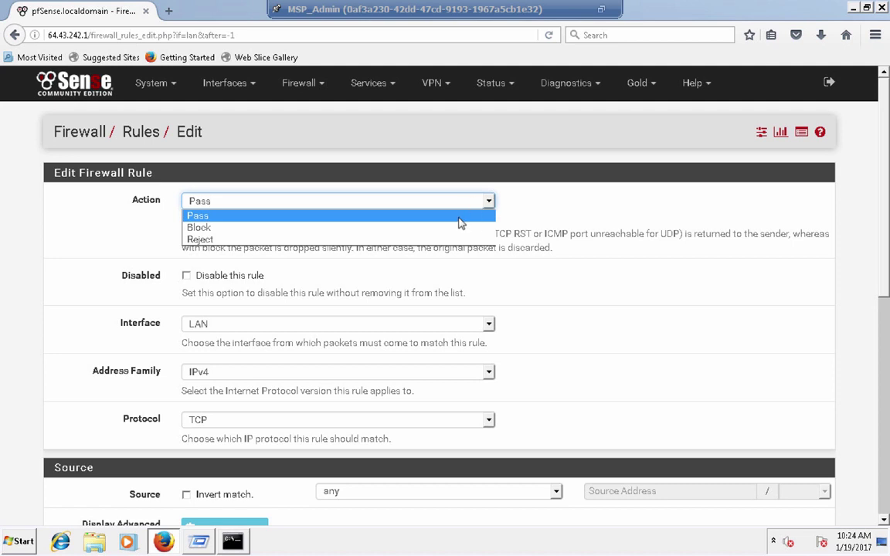
{"action": "left_click", "coordinate": [459, 217]}
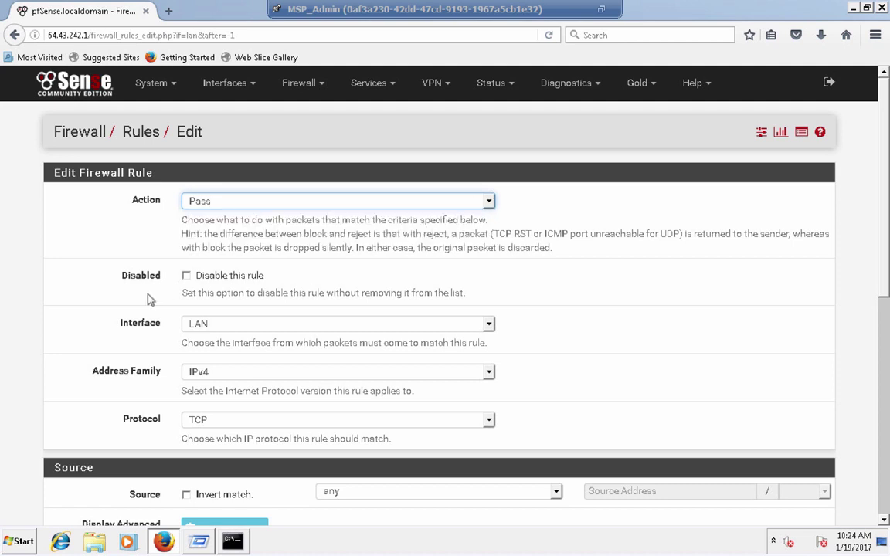
{"action": "scroll", "coordinate": [149, 298], "scroll_direction": "down", "scroll_amount": 1}
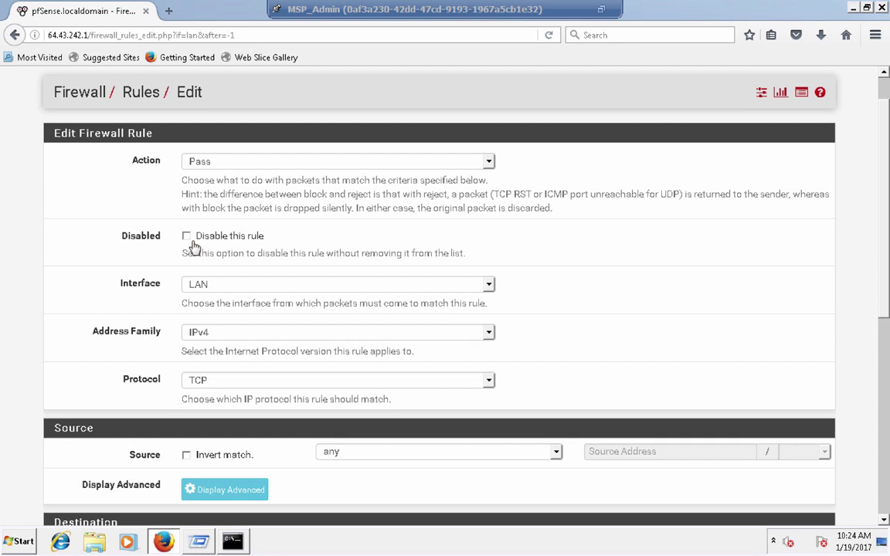
{"action": "scroll", "coordinate": [189, 244], "scroll_direction": "down", "scroll_amount": 1}
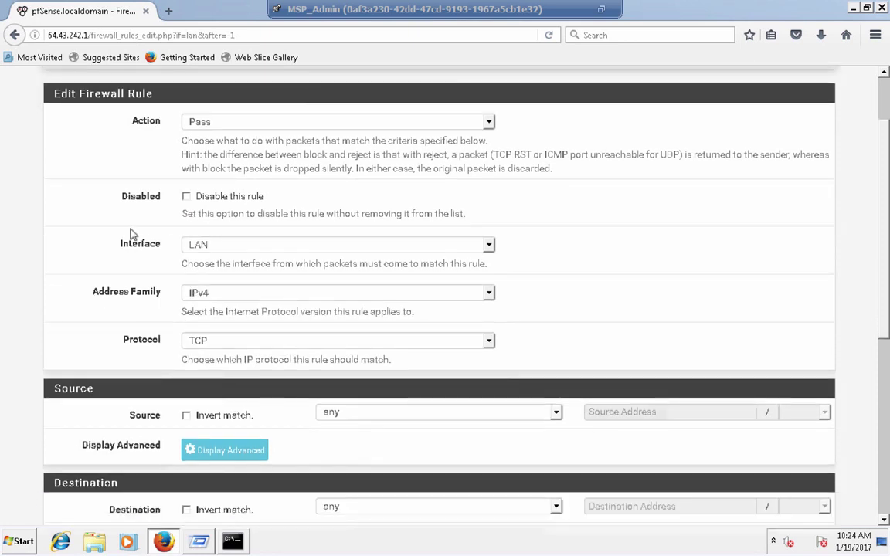
{"action": "scroll", "coordinate": [124, 208], "scroll_direction": "down", "scroll_amount": 1}
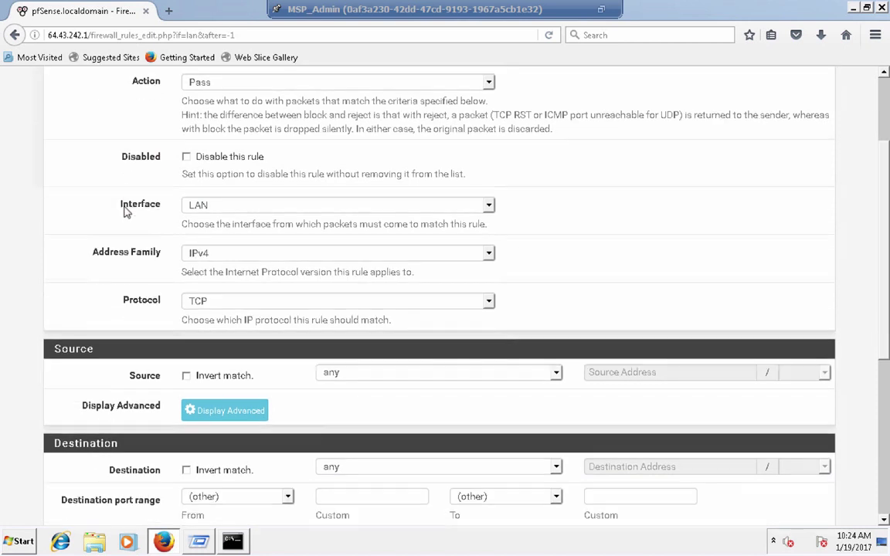
{"action": "left_click", "coordinate": [229, 208]}
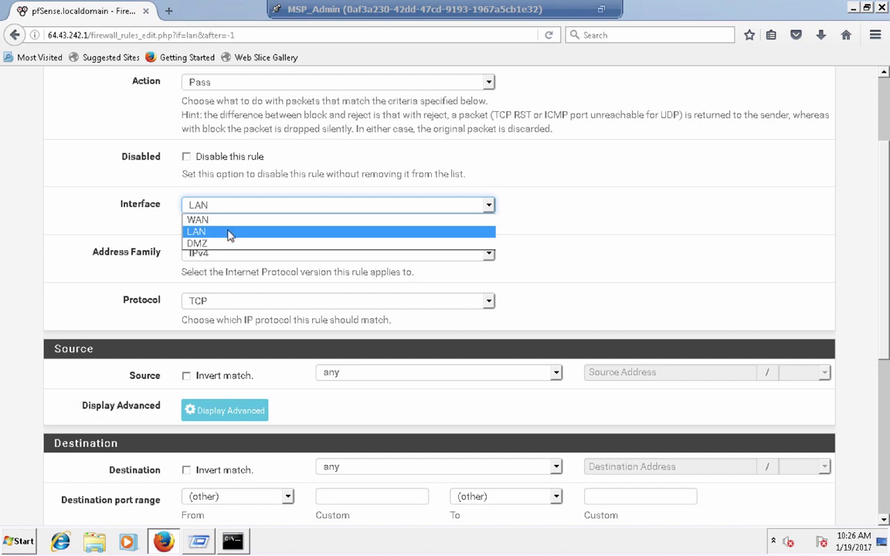
{"action": "left_click", "coordinate": [202, 232]}
{"action": "left_click", "coordinate": [133, 257]}
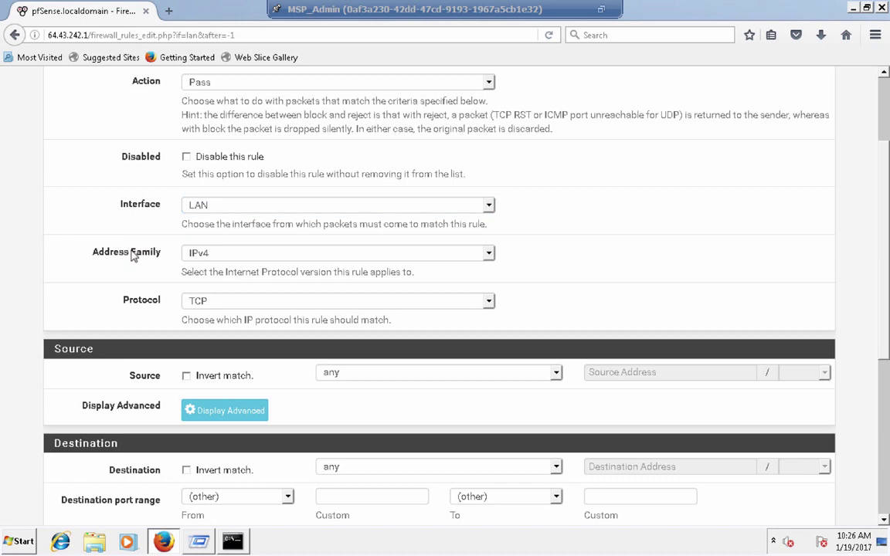
{"action": "scroll", "coordinate": [133, 256], "scroll_direction": "down", "scroll_amount": 1}
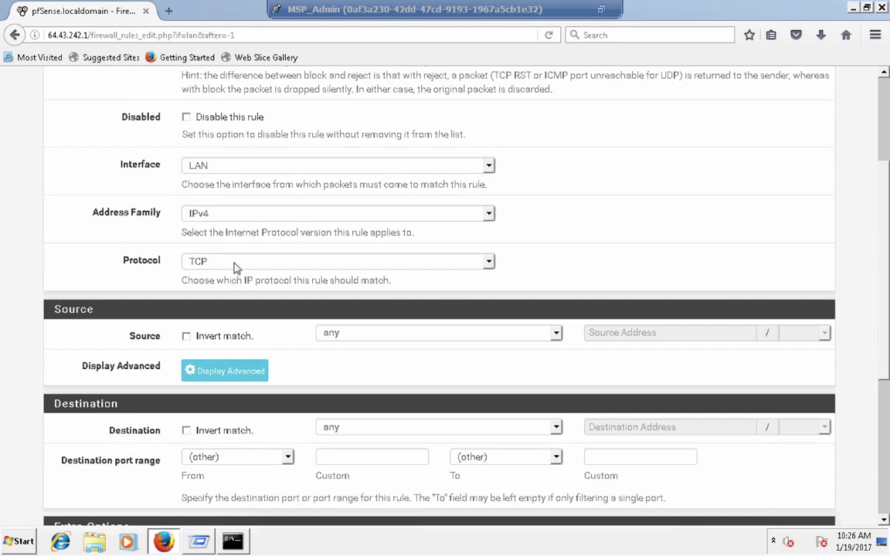
{"action": "left_click", "coordinate": [358, 220]}
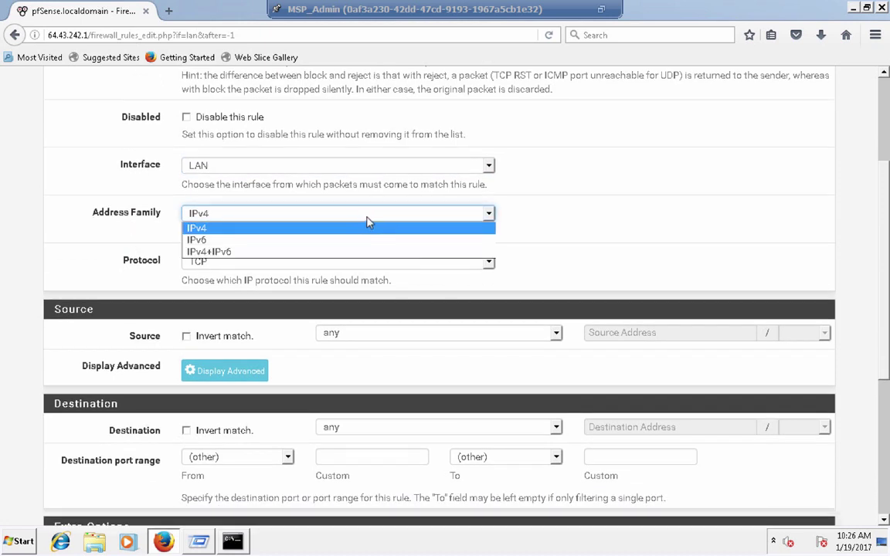
{"action": "left_click", "coordinate": [367, 228]}
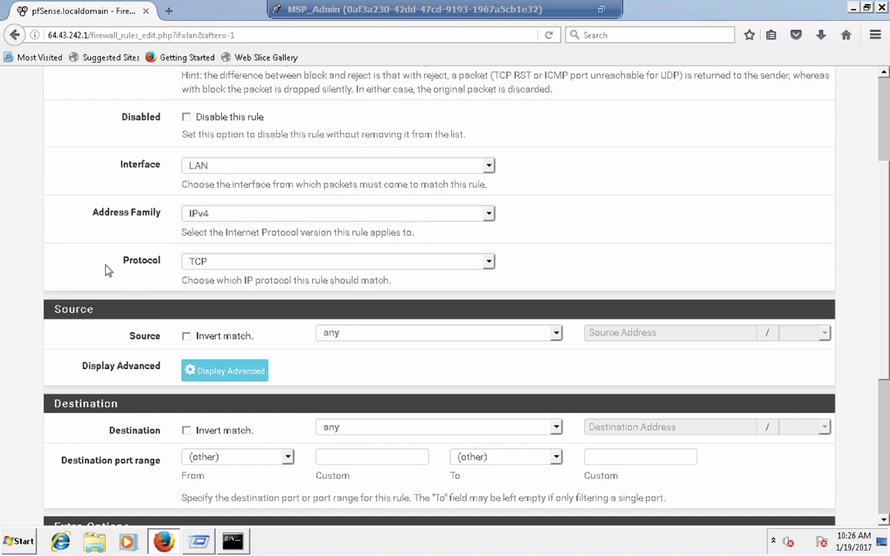
{"action": "scroll", "coordinate": [107, 270], "scroll_direction": "down", "scroll_amount": 1}
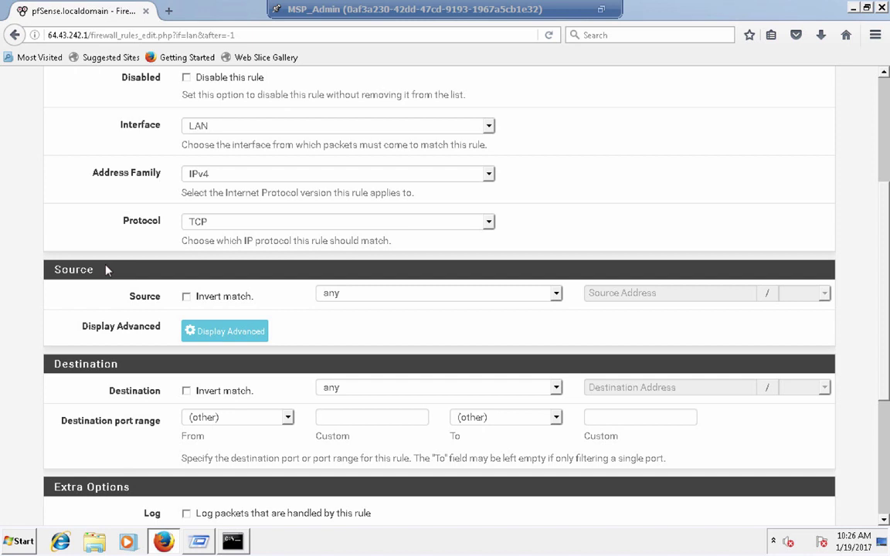
{"action": "left_click", "coordinate": [490, 223]}
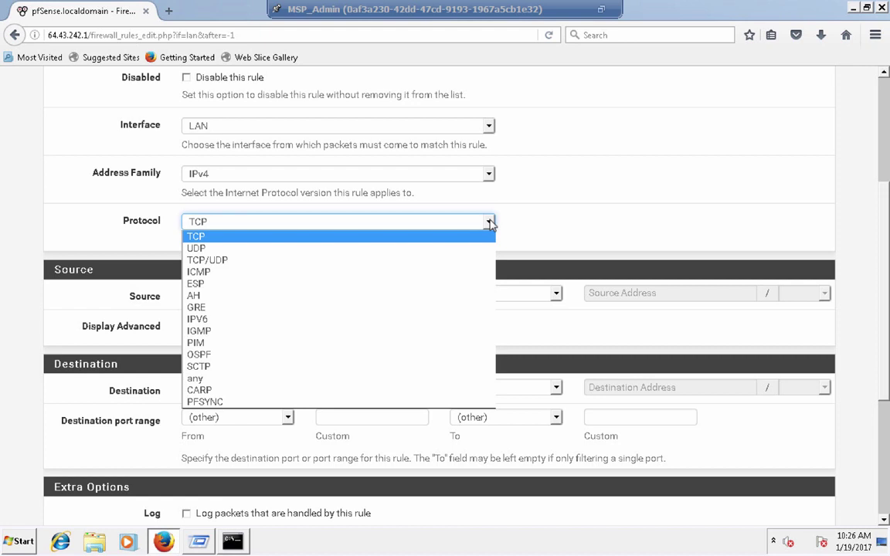
{"action": "left_click", "coordinate": [490, 223]}
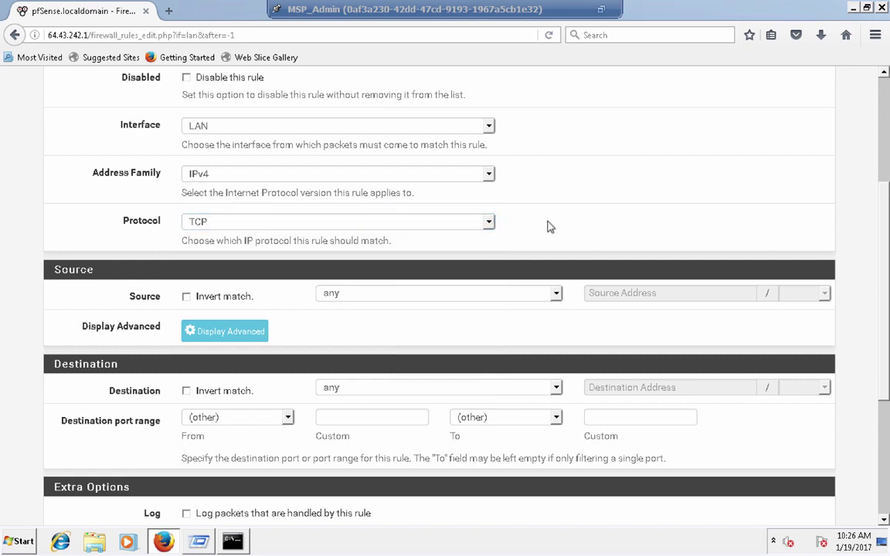
{"action": "scroll", "coordinate": [548, 226], "scroll_direction": "down", "scroll_amount": 1}
{"action": "scroll", "coordinate": [549, 227], "scroll_direction": "down", "scroll_amount": 1}
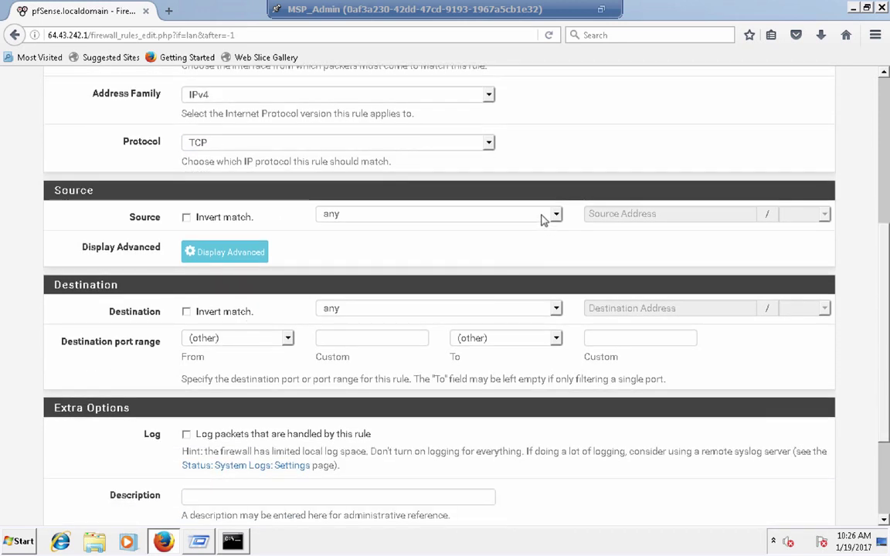
{"action": "left_click", "coordinate": [543, 218]}
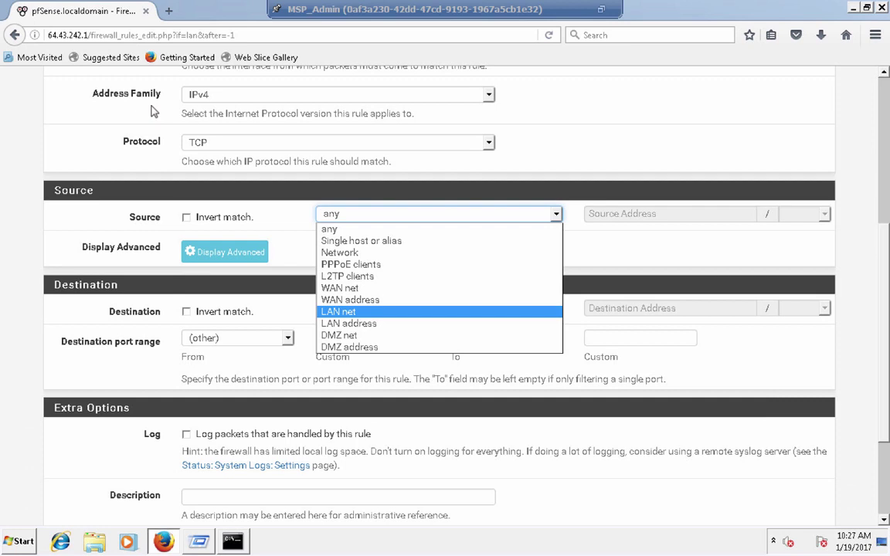
{"action": "left_click", "coordinate": [343, 229]}
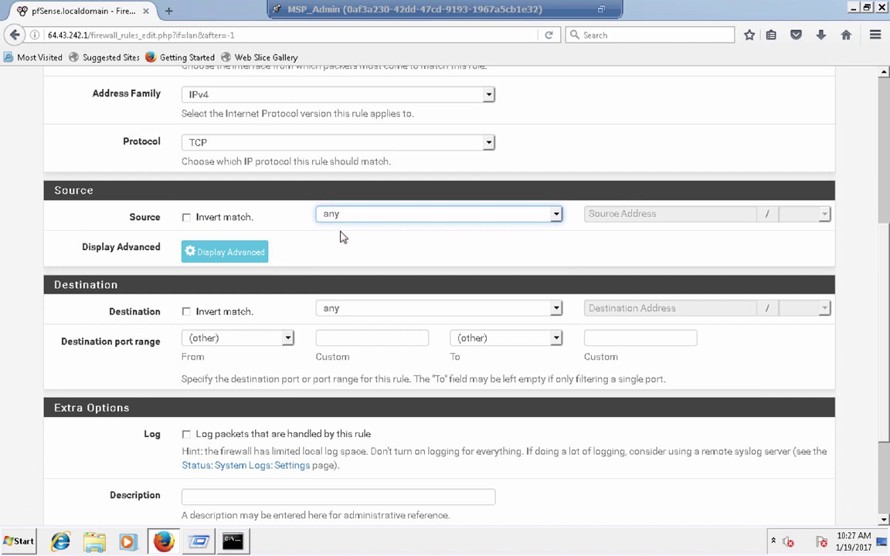
- Set the new LAN rule's source to LAN net
{"action": "left_click", "coordinate": [373, 218]}
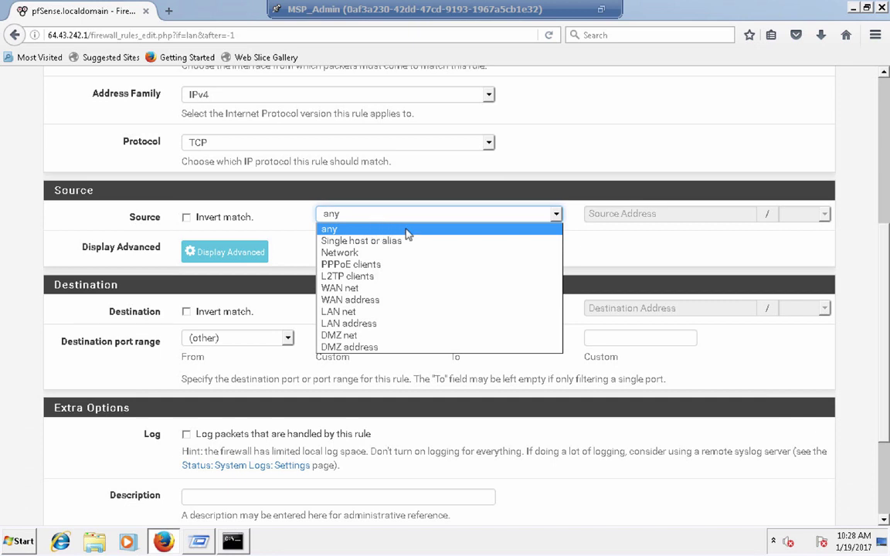
{"action": "left_click", "coordinate": [408, 312]}
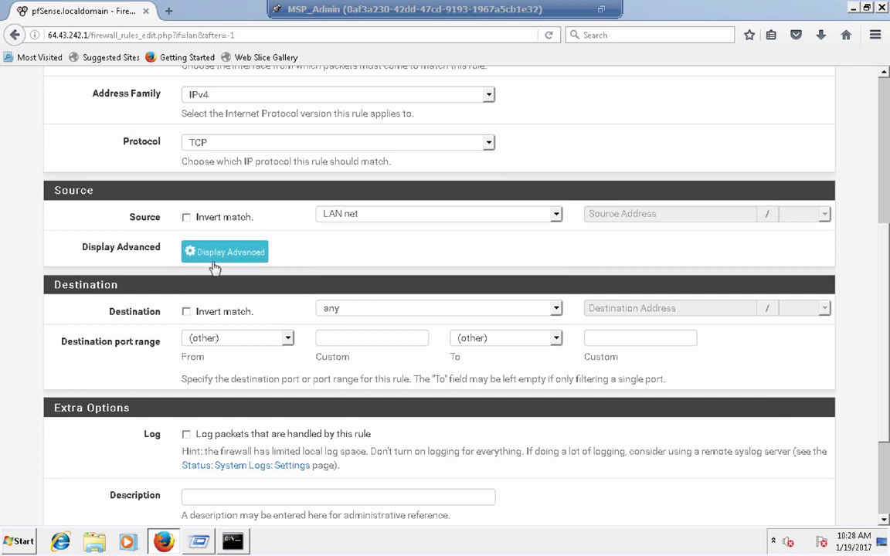
- Glance at the source port range options, then bring up the Destination choices
{"action": "left_click", "coordinate": [250, 261]}
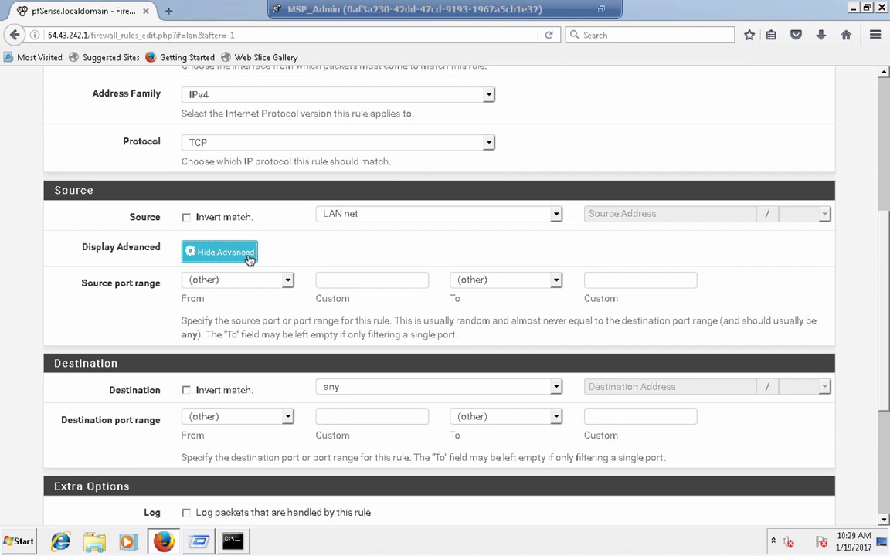
{"action": "left_click", "coordinate": [226, 252]}
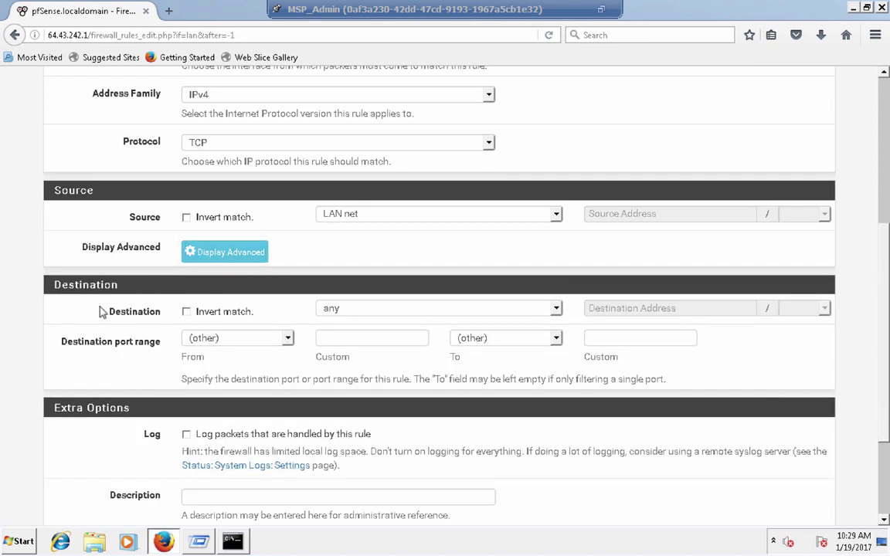
{"action": "scroll", "coordinate": [101, 310], "scroll_direction": "down", "scroll_amount": 1}
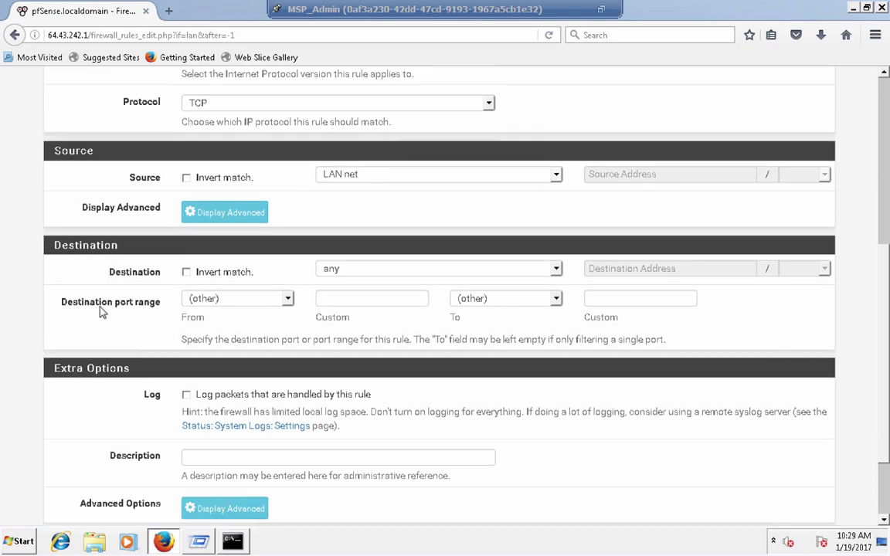
{"action": "scroll", "coordinate": [108, 307], "scroll_direction": "down", "scroll_amount": 1}
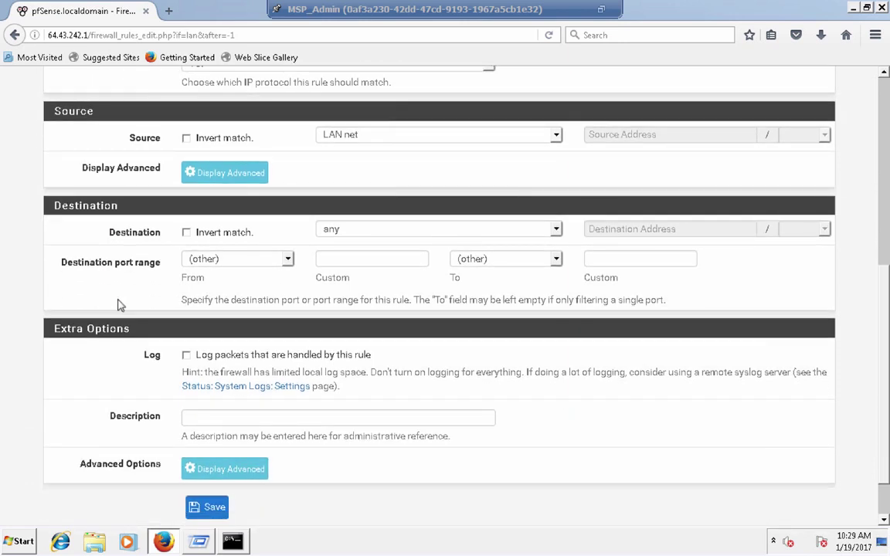
{"action": "left_click", "coordinate": [359, 234]}
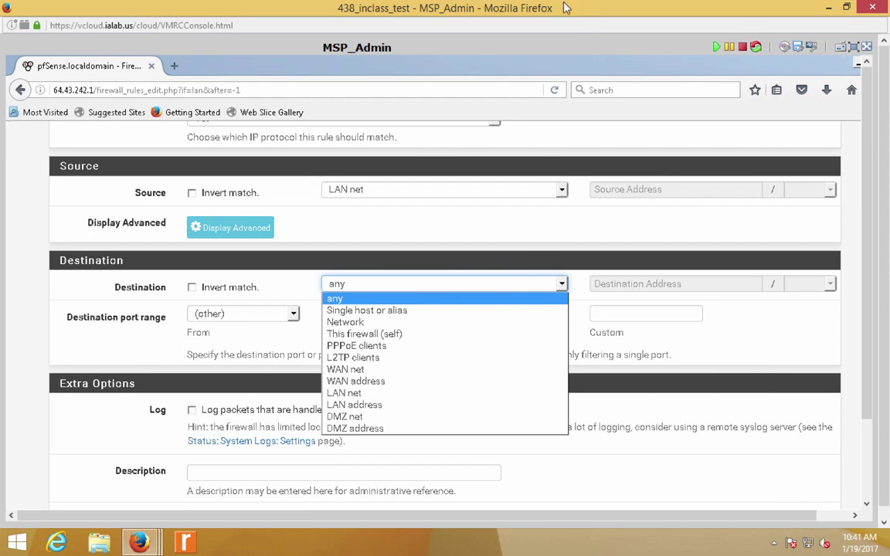
- Leave full screen and bring the MSP_Admin console window back to the front
{"action": "left_click_drag", "start_coordinate": [512, 7], "coordinate": [566, 264]}
{"action": "key", "text": "super+Down"}
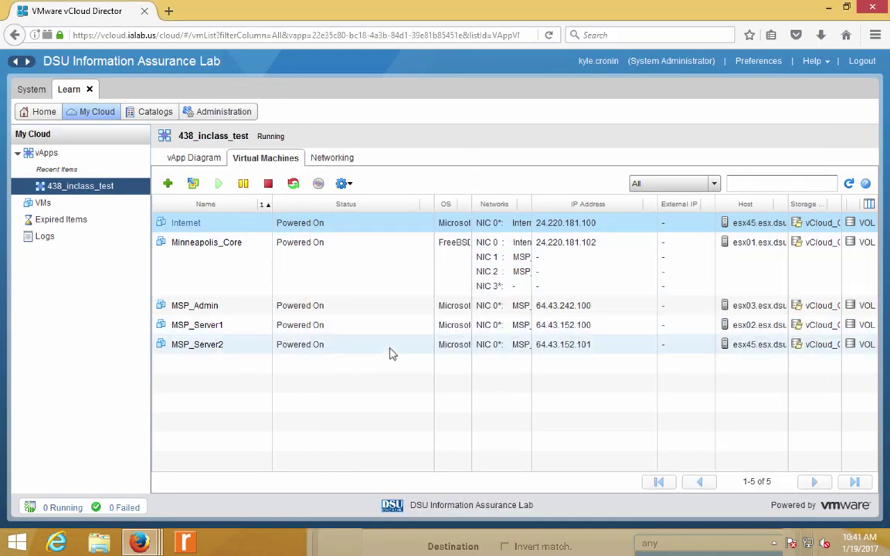
{"action": "left_click", "coordinate": [346, 329]}
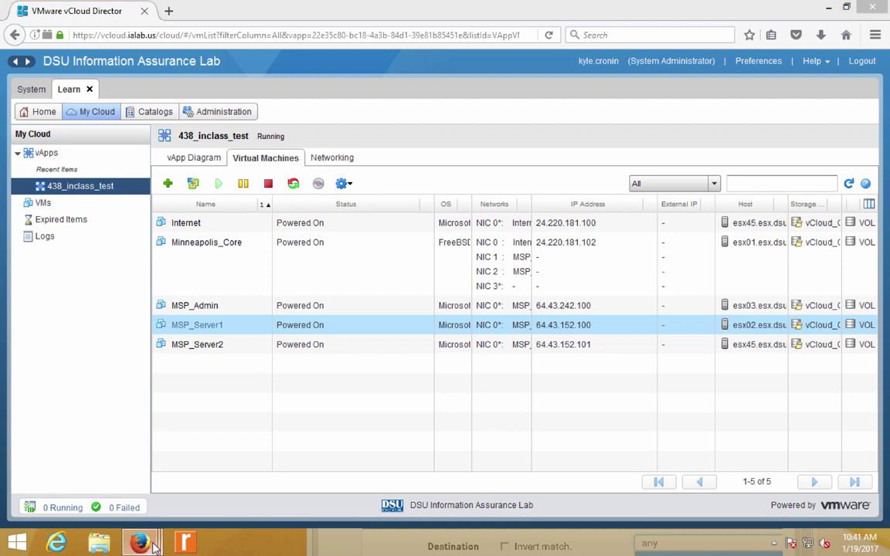
{"action": "mouse_move", "coordinate": [154, 545]}
{"action": "left_click", "coordinate": [368, 488]}
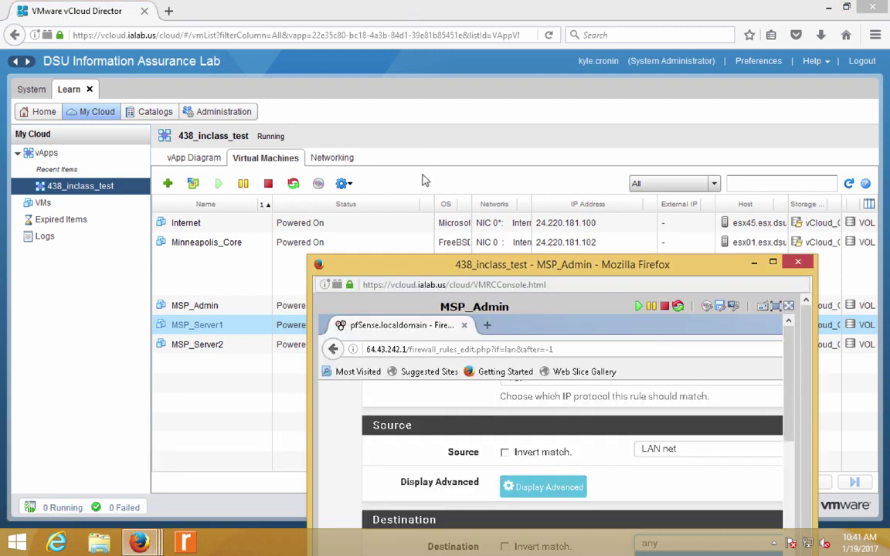
{"action": "left_click", "coordinate": [402, 259]}
{"action": "mouse_move", "coordinate": [139, 543]}
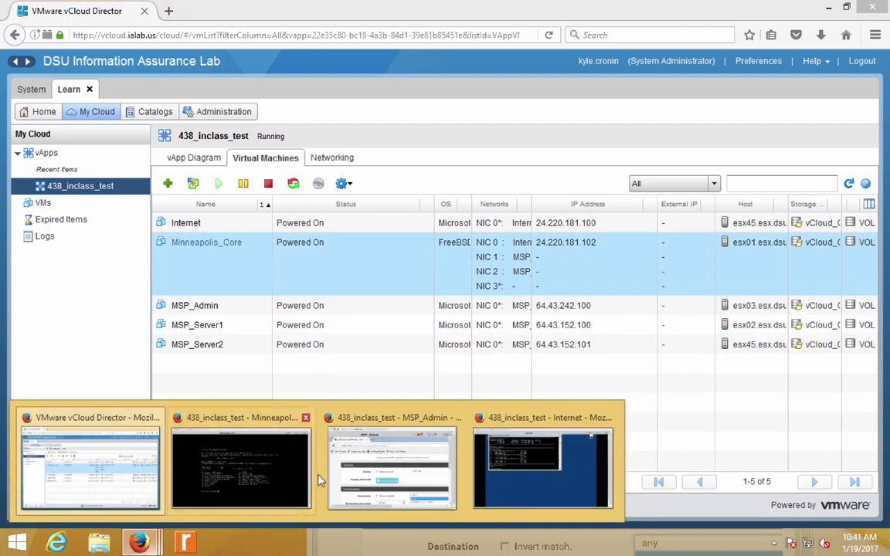
{"action": "left_click", "coordinate": [347, 473]}
- Dock the console left, set Destination to 'Single host or alias', and widen the window
{"action": "left_click_drag", "start_coordinate": [403, 252], "coordinate": [3, 267]}
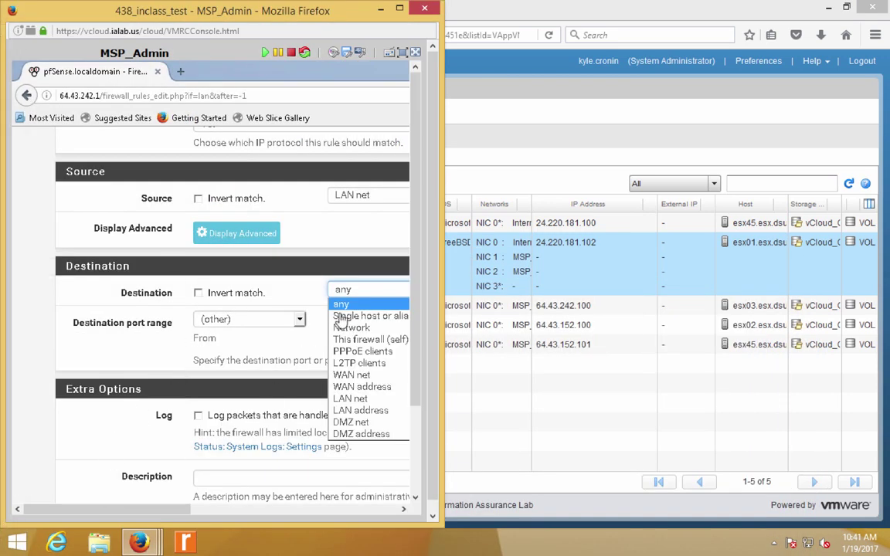
{"action": "left_click_drag", "start_coordinate": [159, 512], "coordinate": [202, 512]}
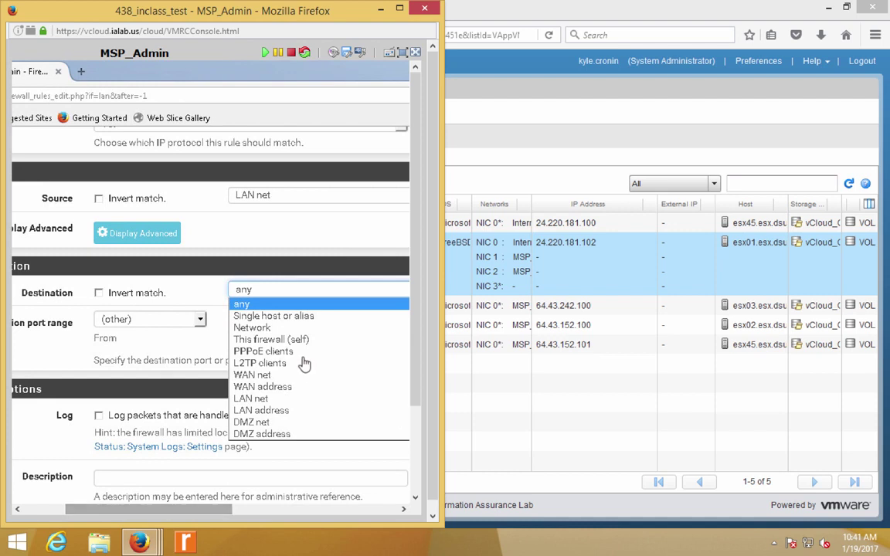
{"action": "left_click", "coordinate": [286, 317]}
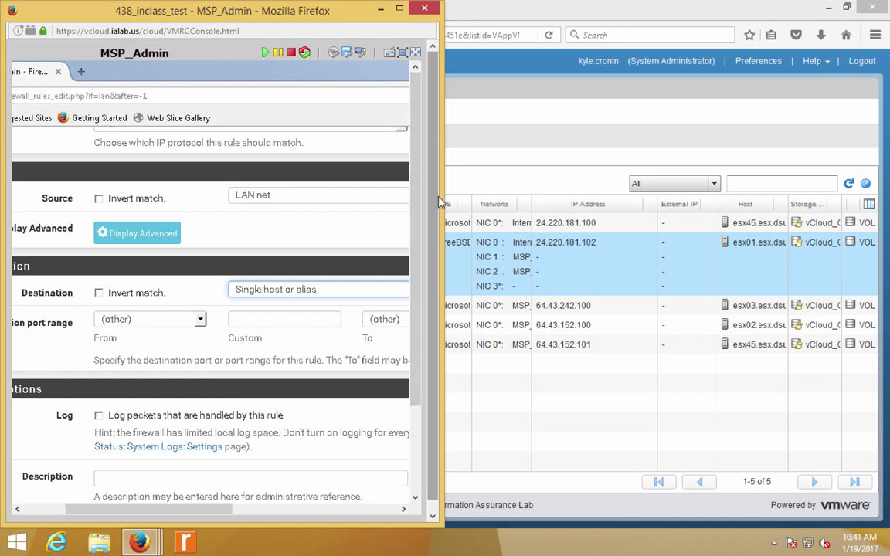
{"action": "left_click_drag", "start_coordinate": [440, 197], "coordinate": [798, 205]}
- Maximize the console and enter 64.43.152.100 as the rule's destination address
{"action": "left_click", "coordinate": [754, 15]}
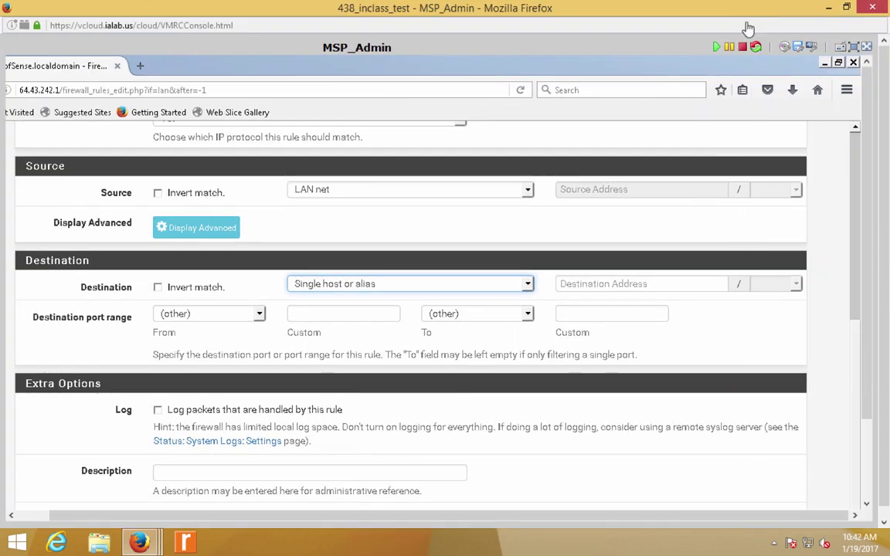
{"action": "left_click", "coordinate": [602, 284]}
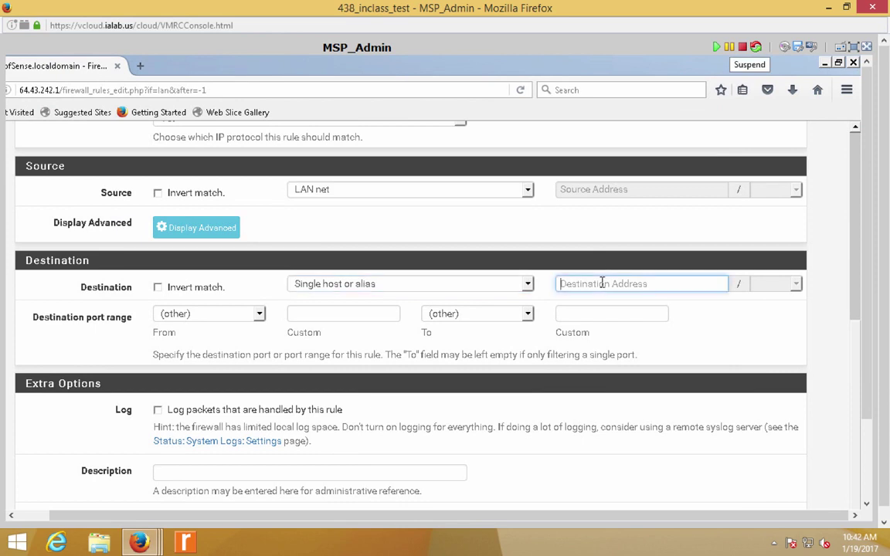
{"action": "type", "text": "64.43.152.100"}
{"action": "key", "text": "ctrl+a"}
- Try a Network destination with a /32 mask, then revert to 'Single host or alias'
{"action": "left_click", "coordinate": [425, 287]}
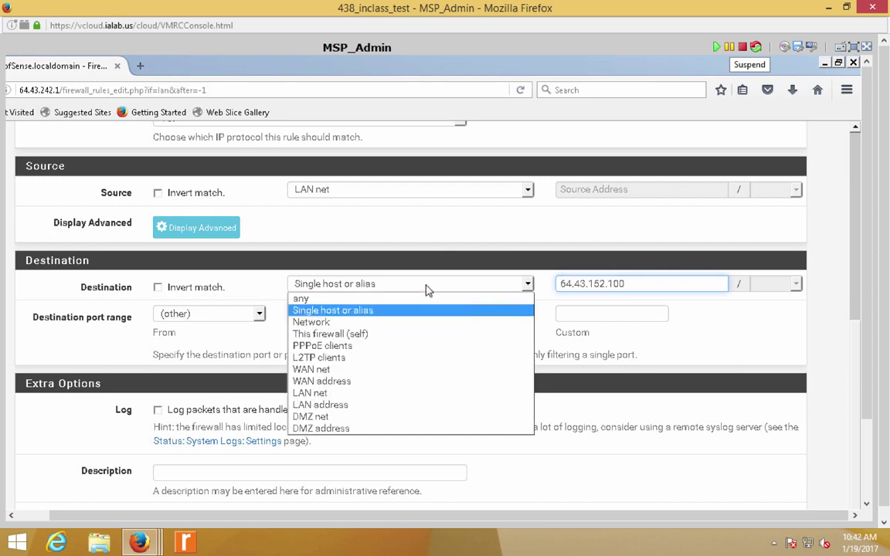
{"action": "left_click", "coordinate": [385, 328]}
{"action": "left_click", "coordinate": [607, 283]}
{"action": "left_click", "coordinate": [799, 284]}
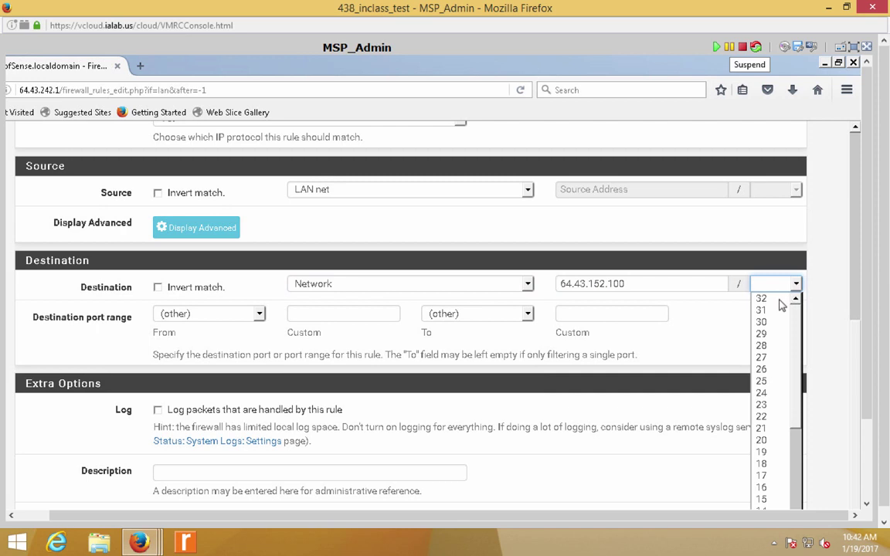
{"action": "left_click", "coordinate": [780, 299]}
{"action": "left_click", "coordinate": [751, 334]}
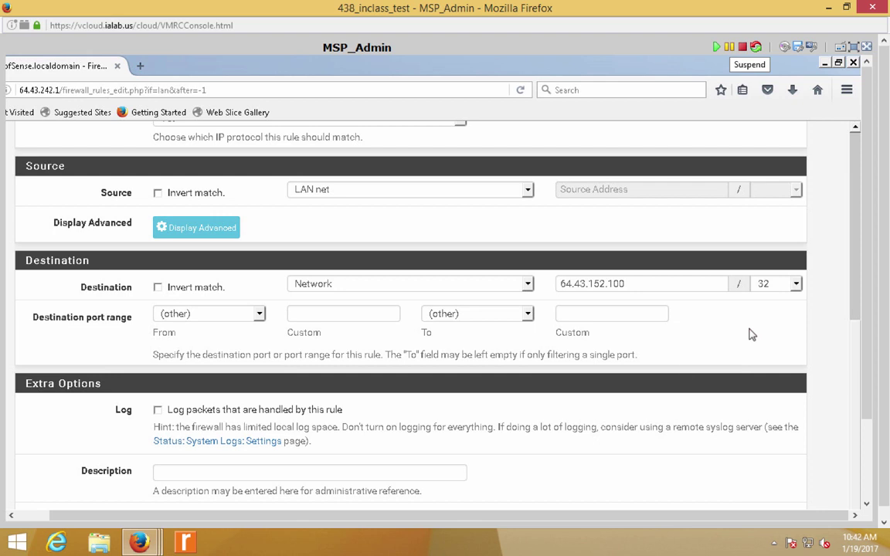
{"action": "left_click", "coordinate": [528, 285]}
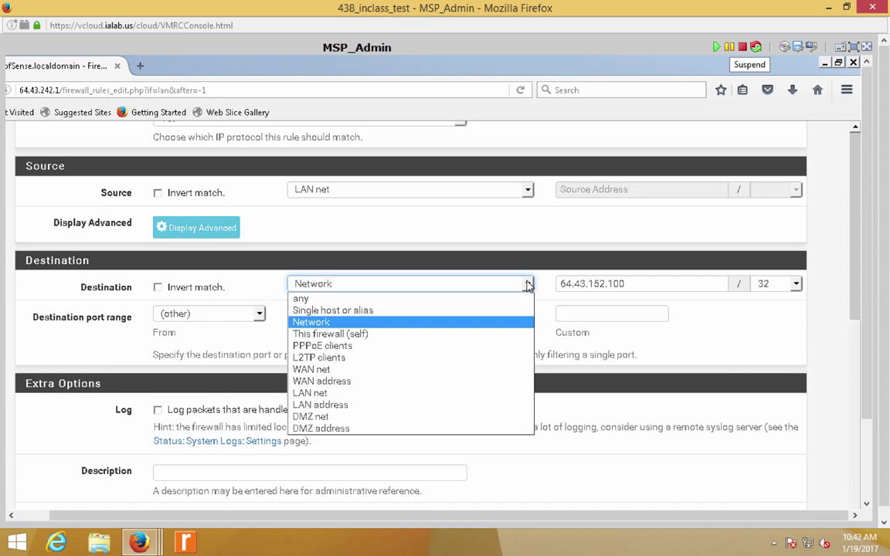
{"action": "left_click", "coordinate": [513, 321]}
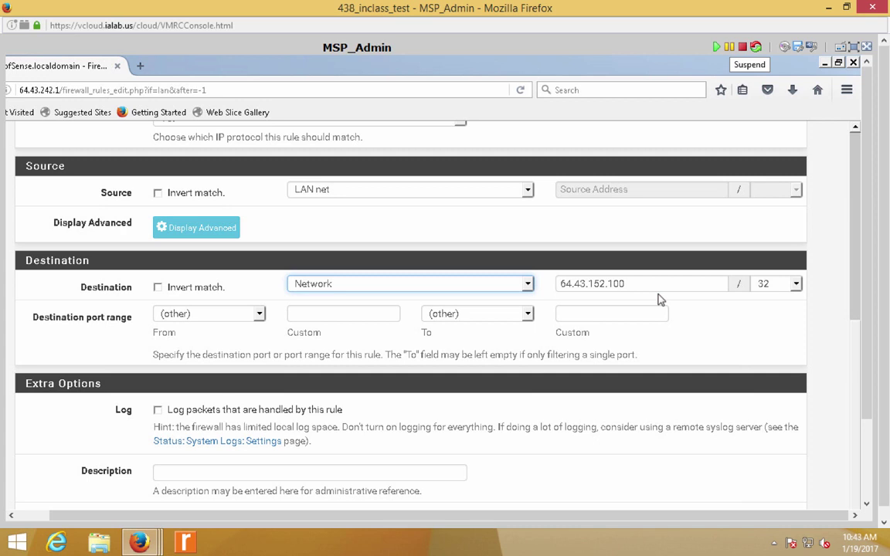
{"action": "left_click", "coordinate": [458, 284]}
{"action": "left_click", "coordinate": [416, 313]}
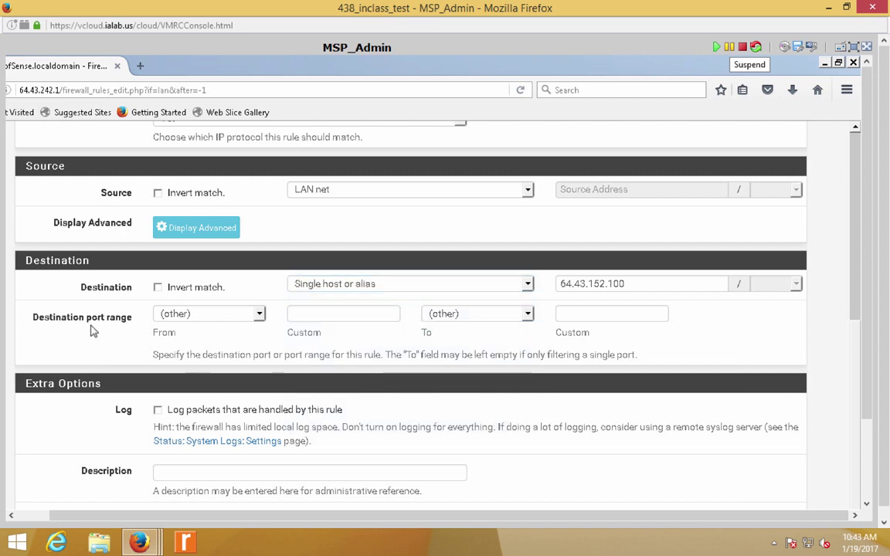
- Reselect 'Single host or alias' as the destination and re-enter host 64.43.152.100
{"action": "scroll", "coordinate": [98, 326], "scroll_direction": "down", "scroll_amount": 1}
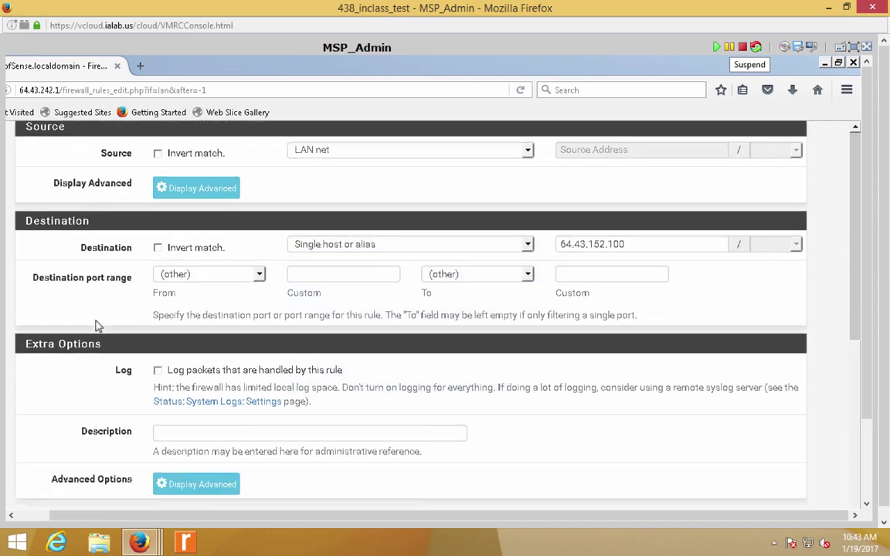
{"action": "scroll", "coordinate": [98, 326], "scroll_direction": "up", "scroll_amount": 1}
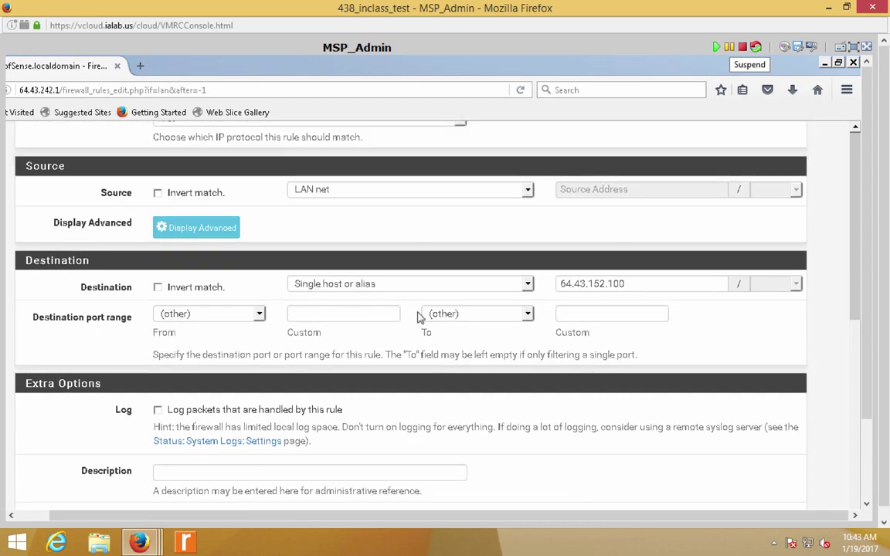
{"action": "left_click", "coordinate": [428, 286]}
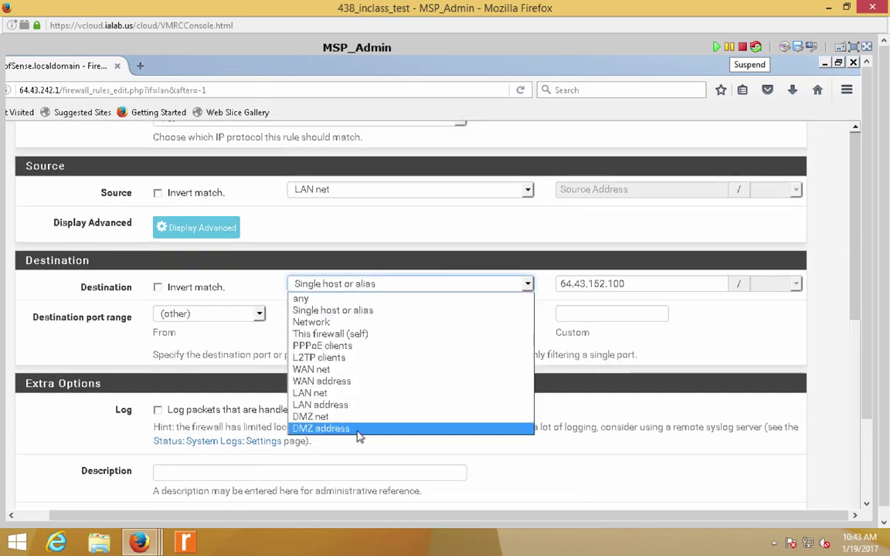
{"action": "left_click", "coordinate": [357, 431]}
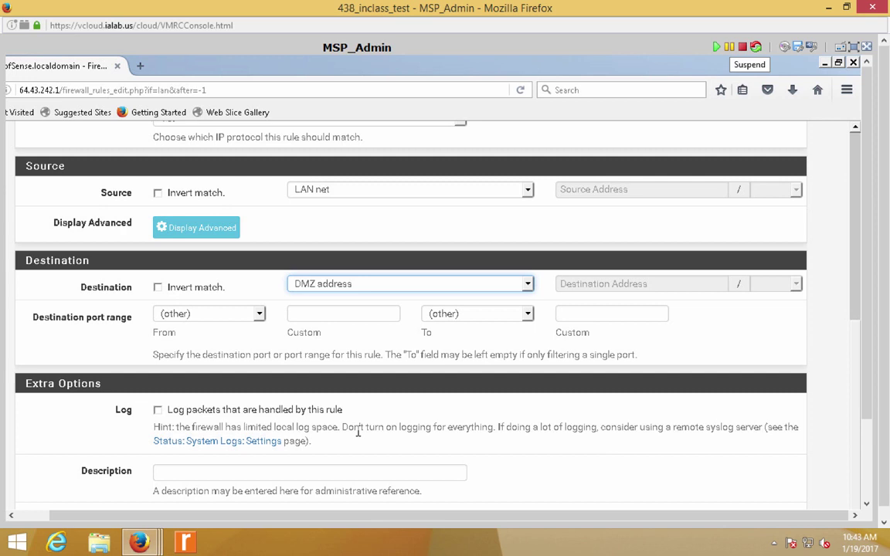
{"action": "left_click", "coordinate": [436, 292]}
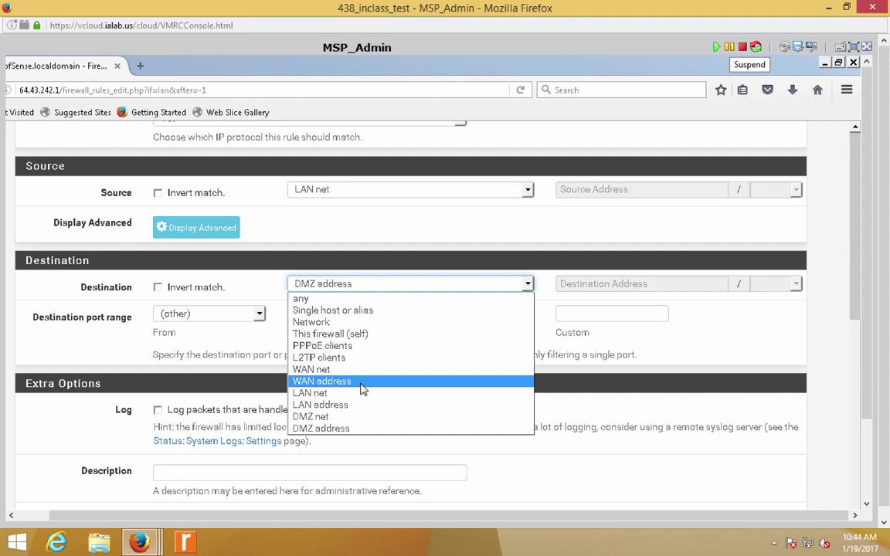
{"action": "left_click", "coordinate": [357, 310]}
{"action": "left_click", "coordinate": [589, 286]}
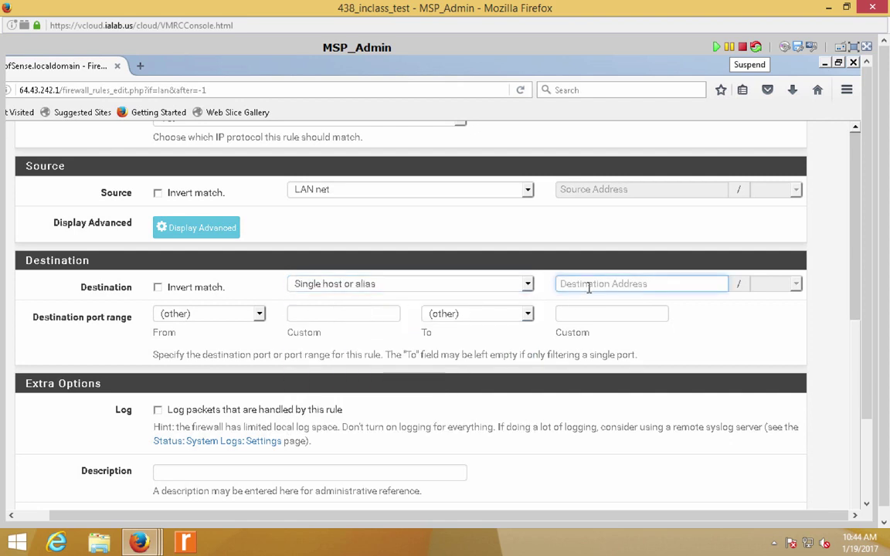
{"action": "type", "text": "64.43.152.100"}
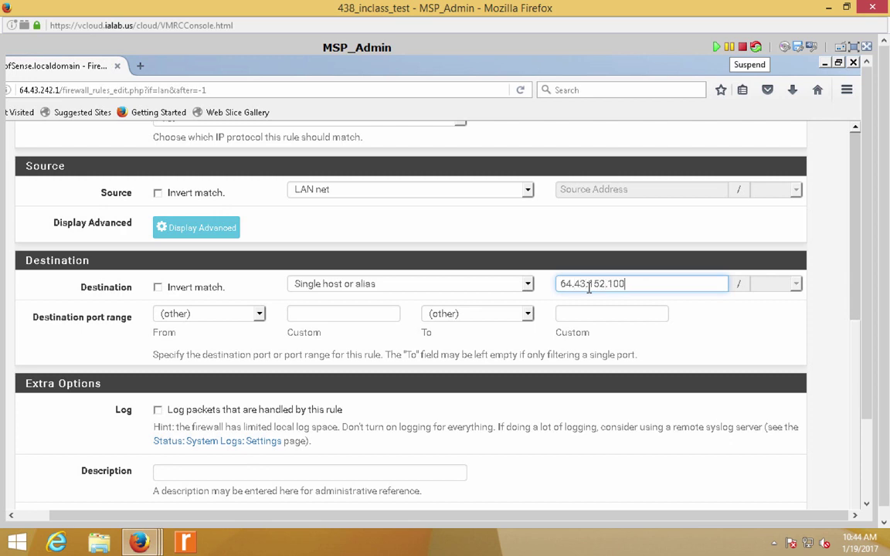
{"action": "left_click", "coordinate": [310, 344]}
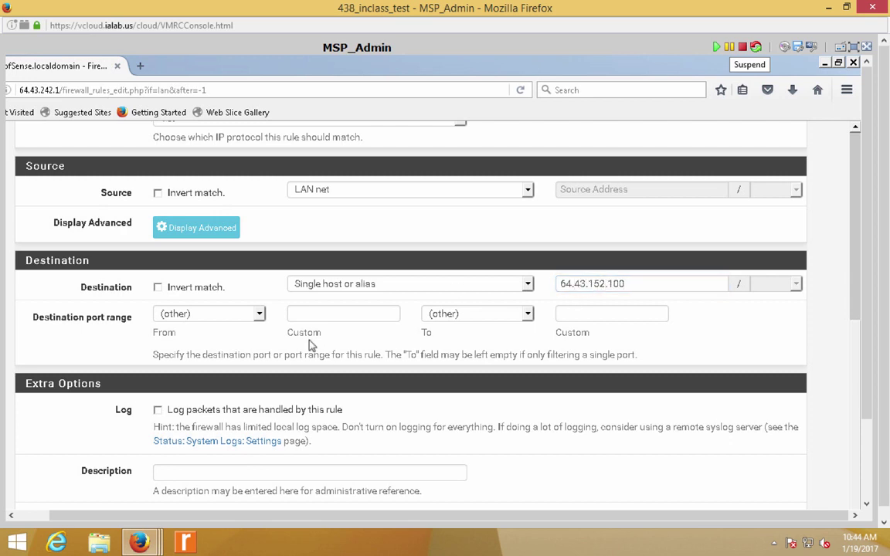
- Set the destination port range to custom 80 through 80
{"action": "scroll", "coordinate": [309, 344], "scroll_direction": "down", "scroll_amount": 1}
{"action": "left_click", "coordinate": [318, 278]}
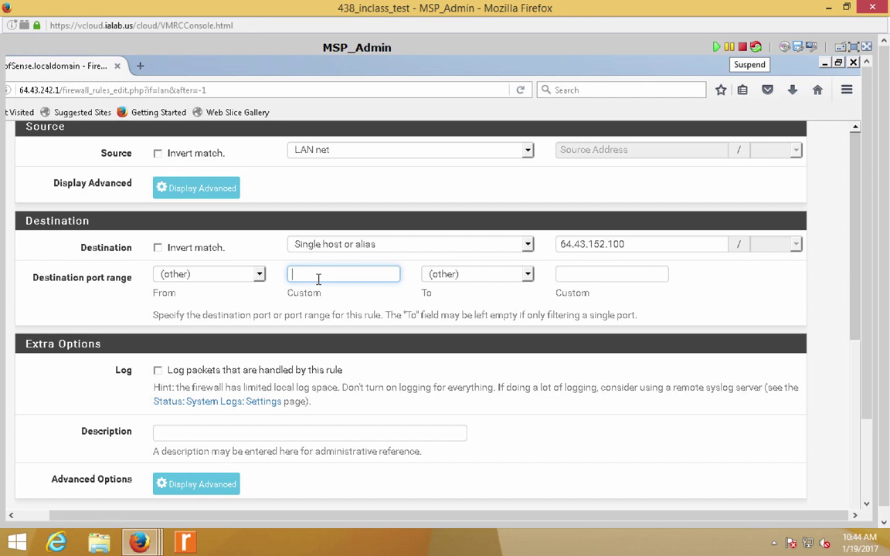
{"action": "type", "text": "80"}
{"action": "left_click", "coordinate": [602, 290]}
{"action": "left_click", "coordinate": [606, 275]}
{"action": "type", "text": "80"}
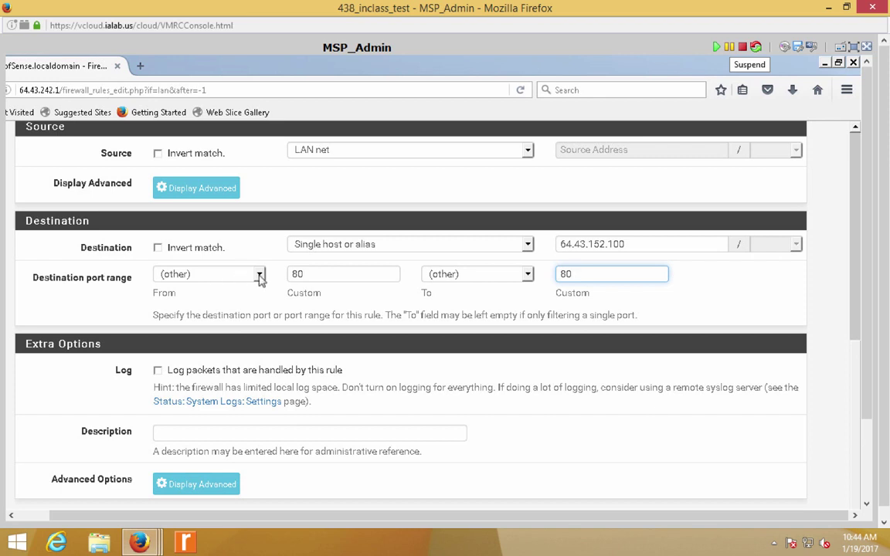
{"action": "left_click", "coordinate": [258, 279]}
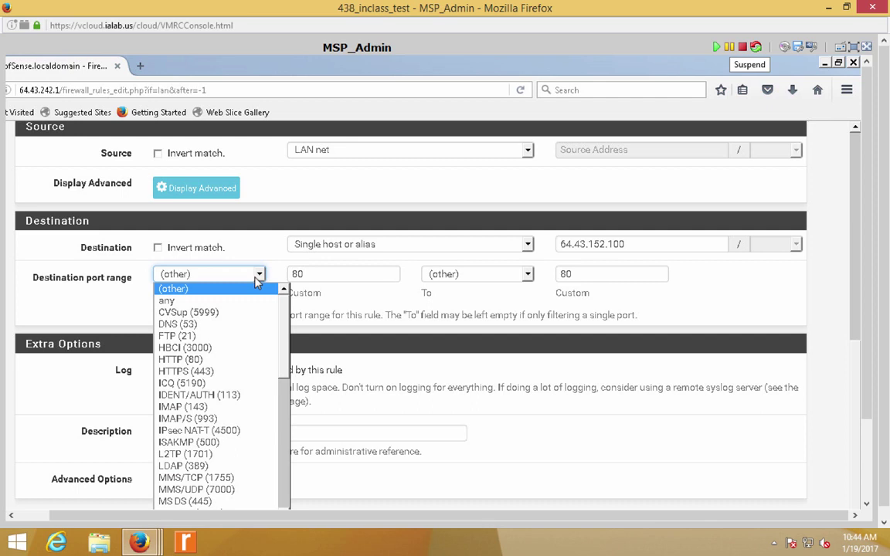
{"action": "type", "text": "http"}
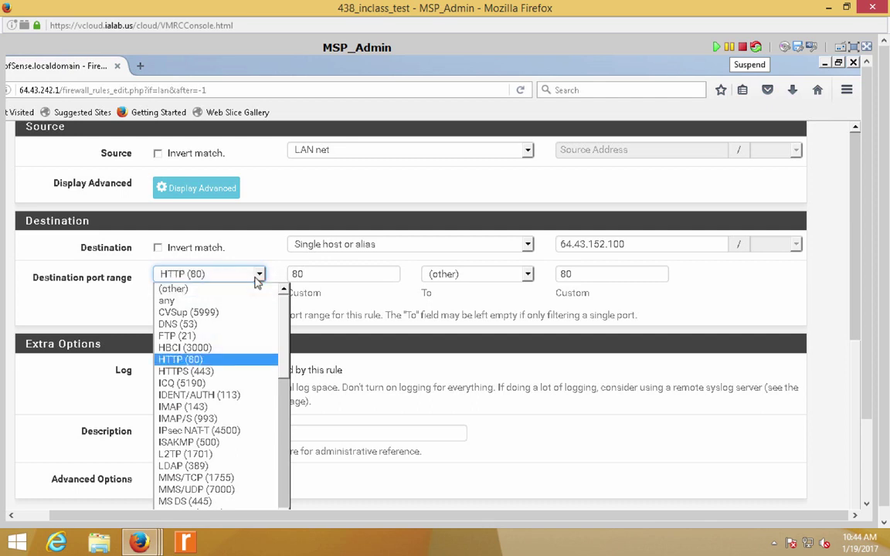
{"action": "left_click", "coordinate": [213, 289]}
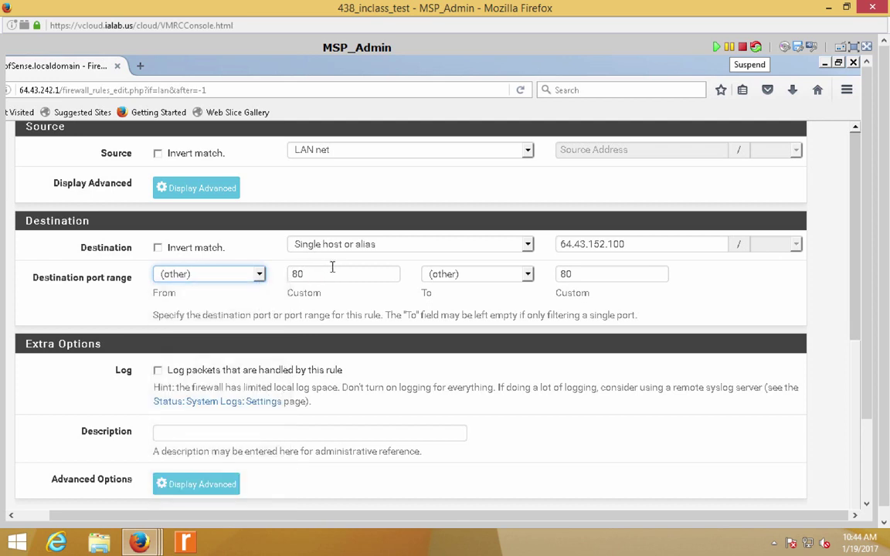
{"action": "left_click", "coordinate": [333, 274]}
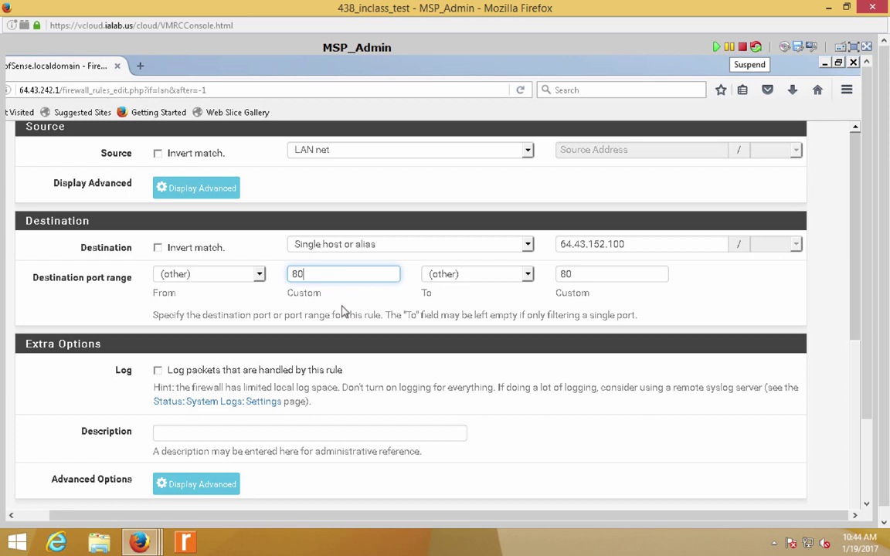
- Enable logging for the rule and describe it as 'allow the lan to access server1s website'
{"action": "left_click", "coordinate": [342, 309]}
{"action": "scroll", "coordinate": [342, 309], "scroll_direction": "down", "scroll_amount": 1}
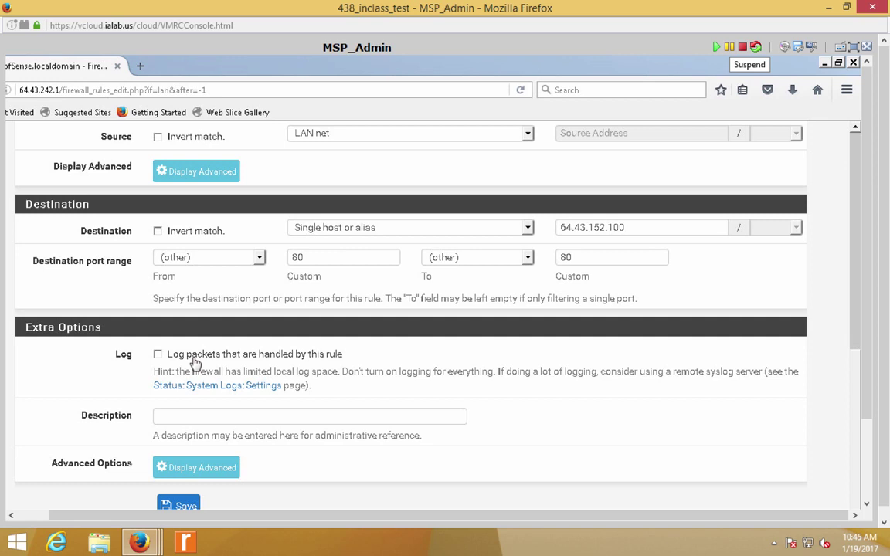
{"action": "left_click", "coordinate": [195, 357]}
{"action": "left_click", "coordinate": [203, 420]}
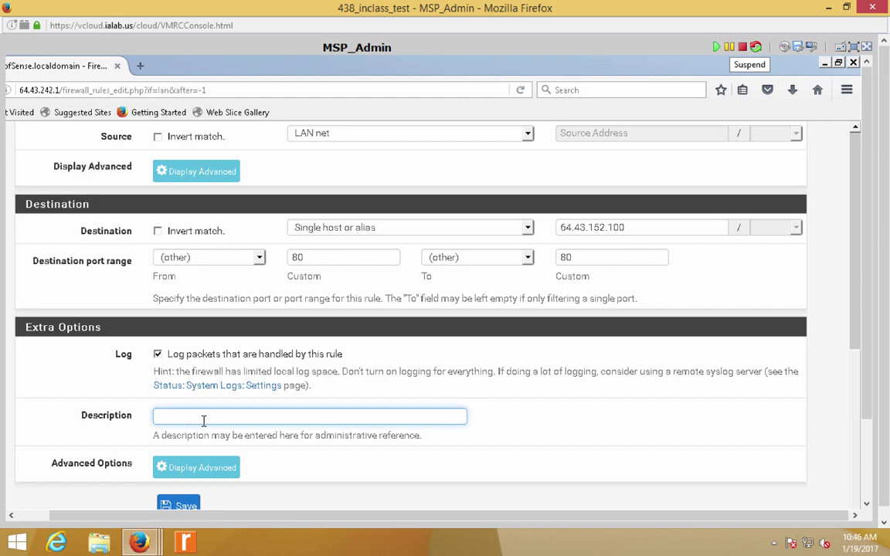
{"action": "type", "text": "allow the lan to access server1s website"}
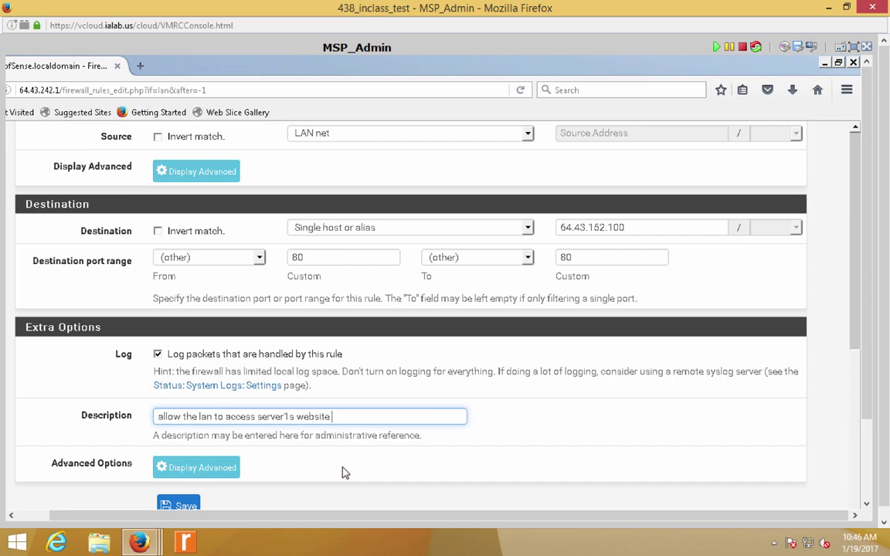
{"action": "left_click", "coordinate": [345, 472]}
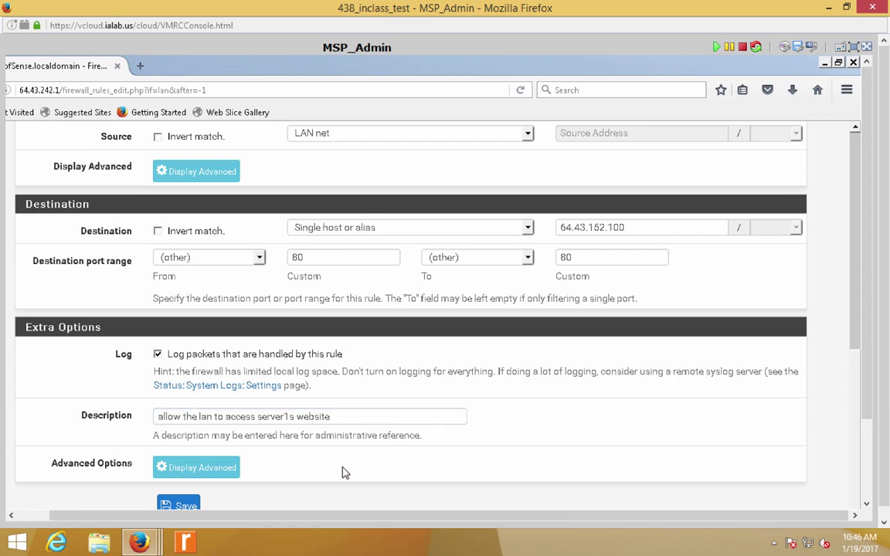
- Save the port 80 rule, apply the firewall changes, and open a new browser tab
{"action": "left_click", "coordinate": [854, 47]}
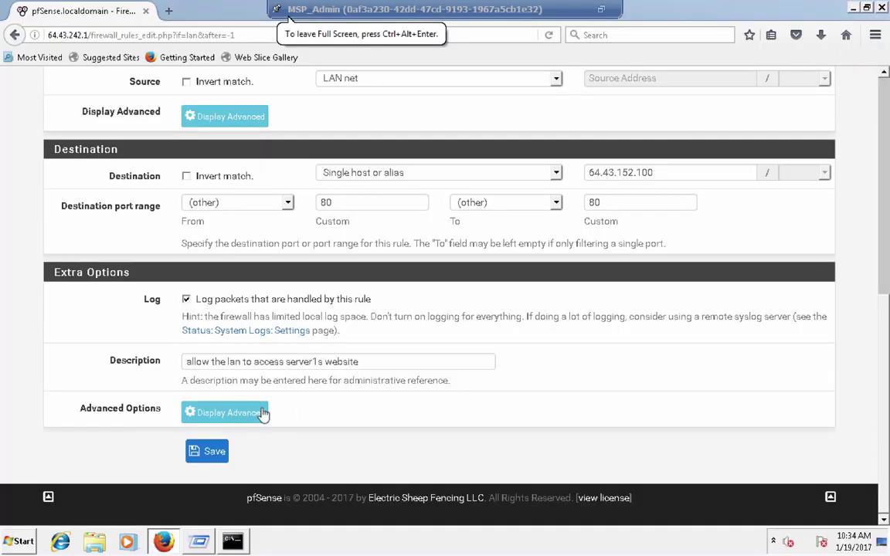
{"action": "left_click", "coordinate": [216, 451]}
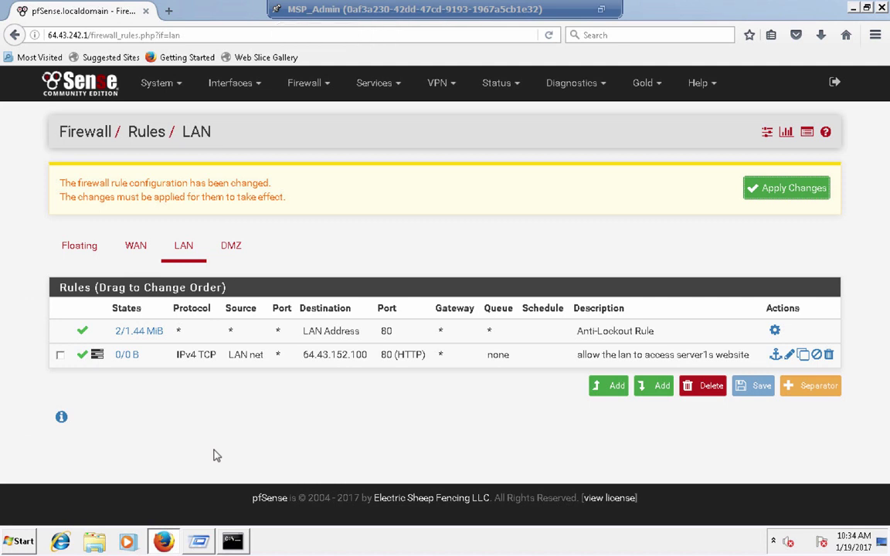
{"action": "left_click", "coordinate": [762, 190]}
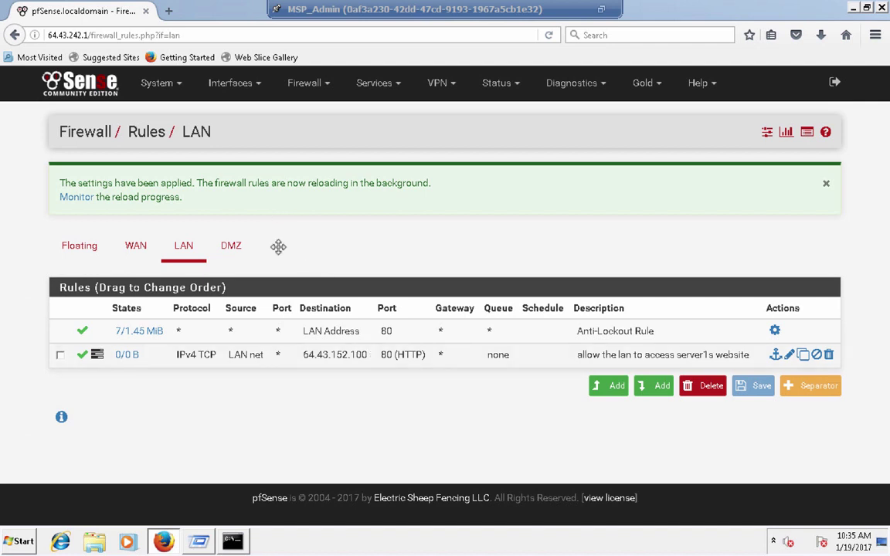
{"action": "left_click", "coordinate": [170, 11]}
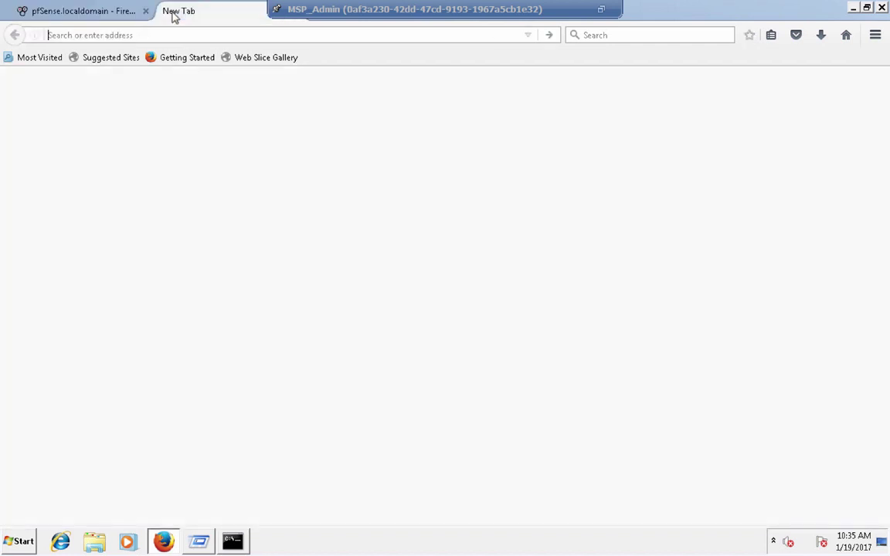
- Browse to 64.43.152.100 and confirm the MSP Server 01 page loads
{"action": "type", "text": "64.43."}
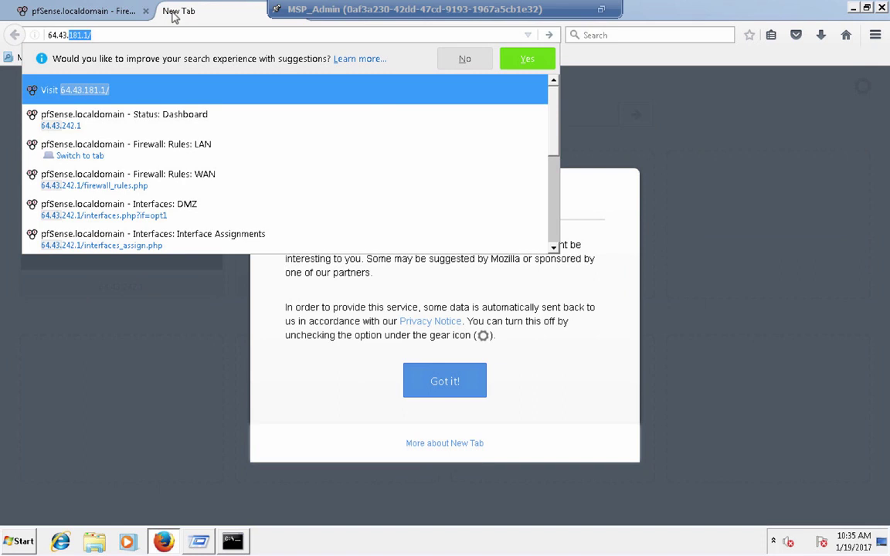
{"action": "type", "text": "1"}
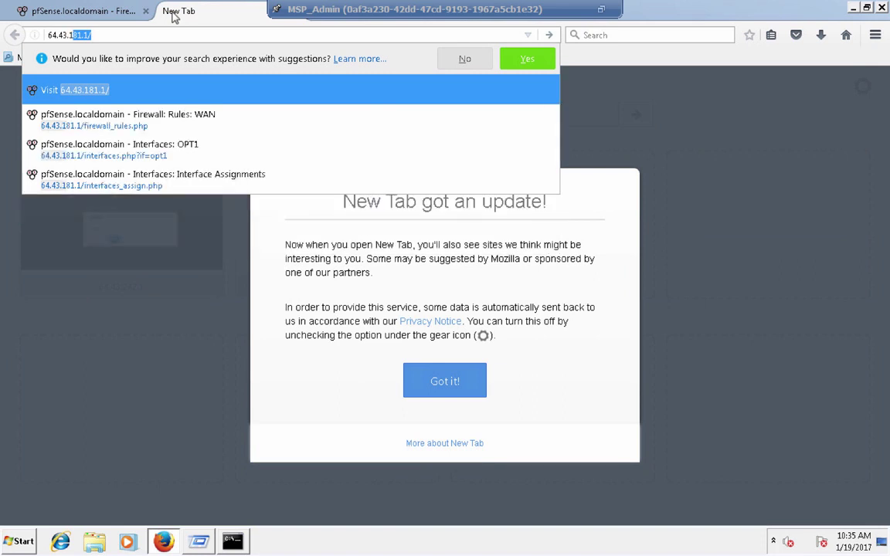
{"action": "type", "text": "52.100"}
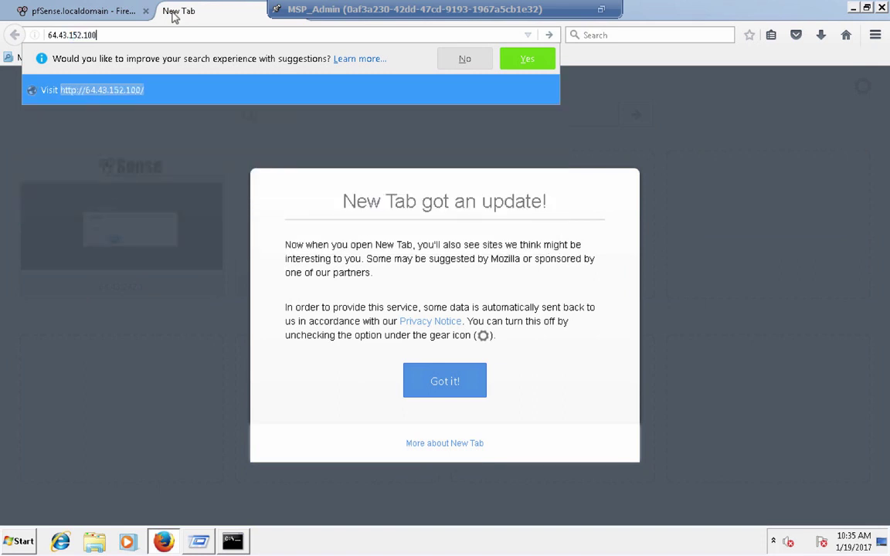
{"action": "key", "text": "Return"}
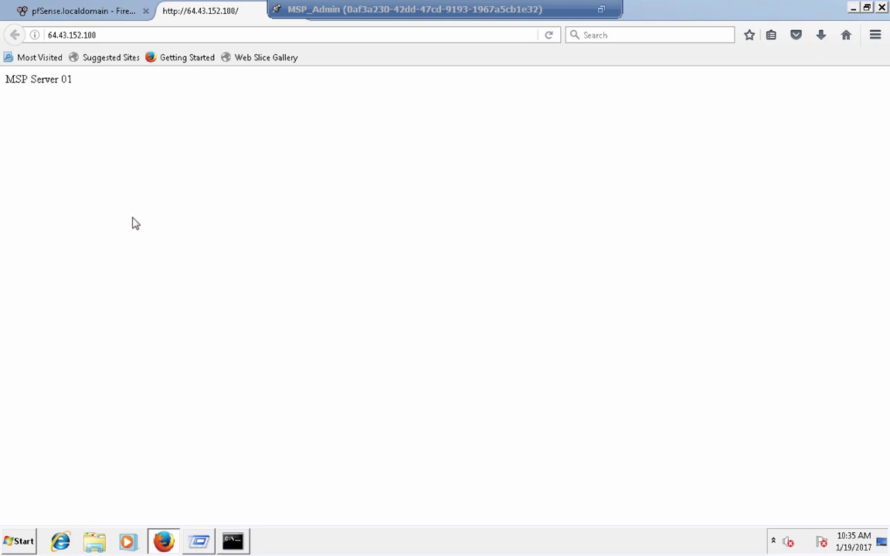
- Open the pfSense Status > System Logs Firewall tab
{"action": "left_click", "coordinate": [39, 9]}
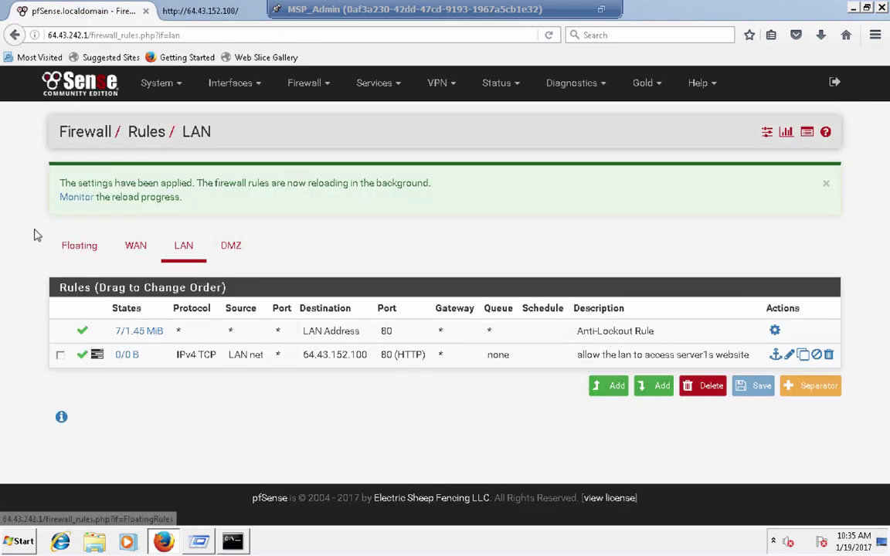
{"action": "left_click", "coordinate": [570, 88]}
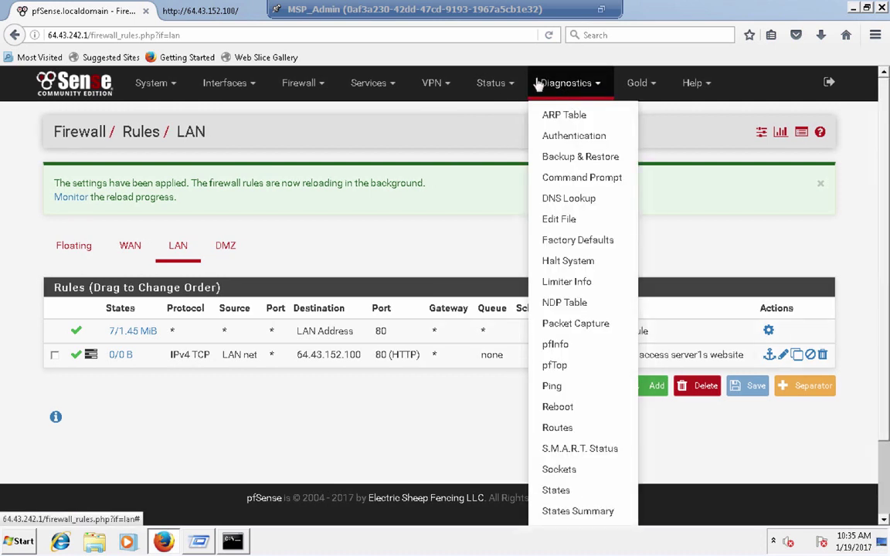
{"action": "left_click", "coordinate": [494, 87]}
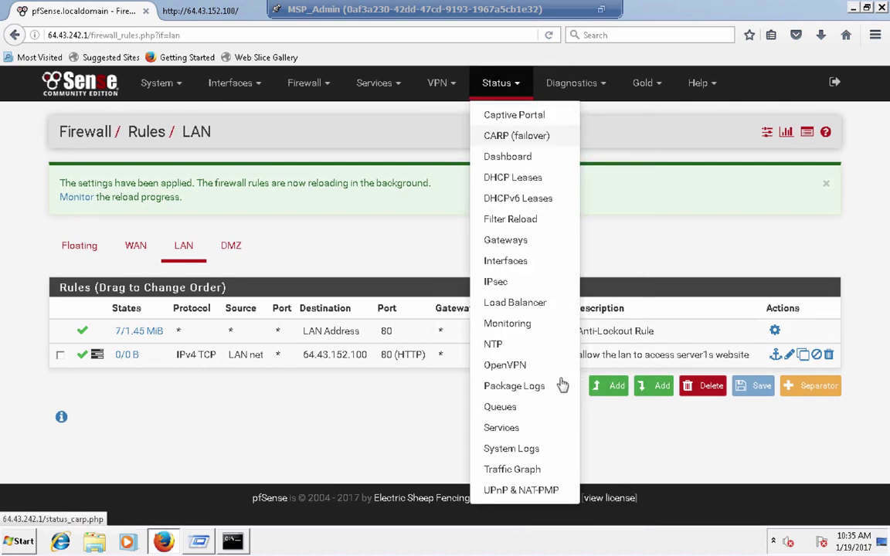
{"action": "left_click", "coordinate": [510, 449]}
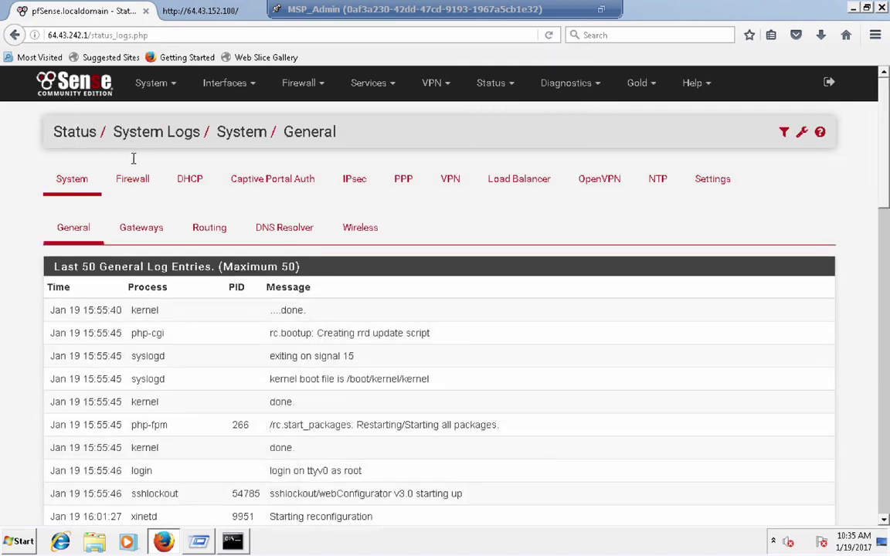
{"action": "left_click", "coordinate": [132, 178]}
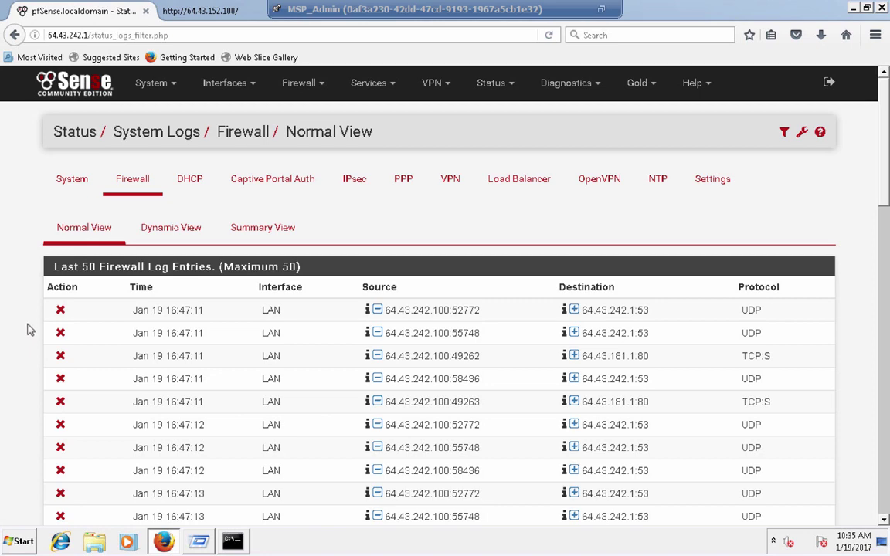
- Find and highlight the passed TCP entry to 64.43.152.100:80 in the firewall log
{"action": "scroll", "coordinate": [27, 278], "scroll_direction": "down", "scroll_amount": 4}
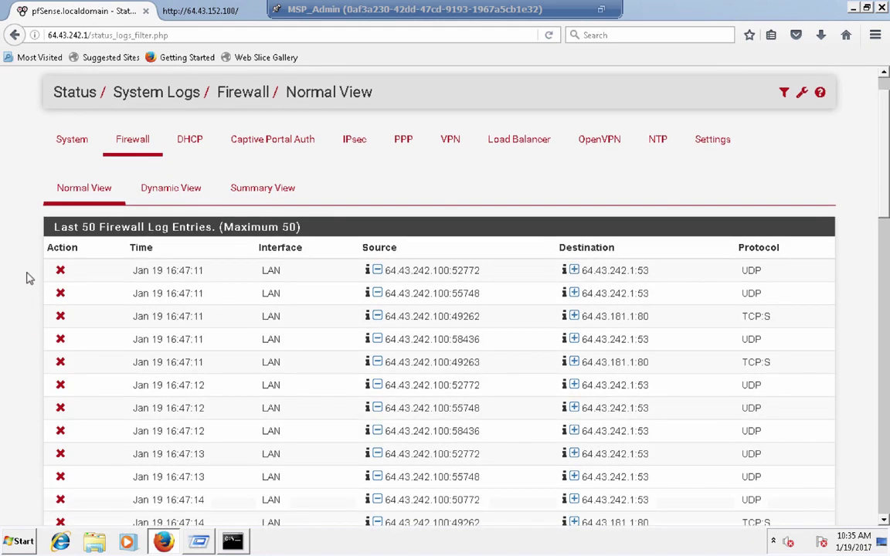
{"action": "scroll", "coordinate": [27, 277], "scroll_direction": "down", "scroll_amount": 2}
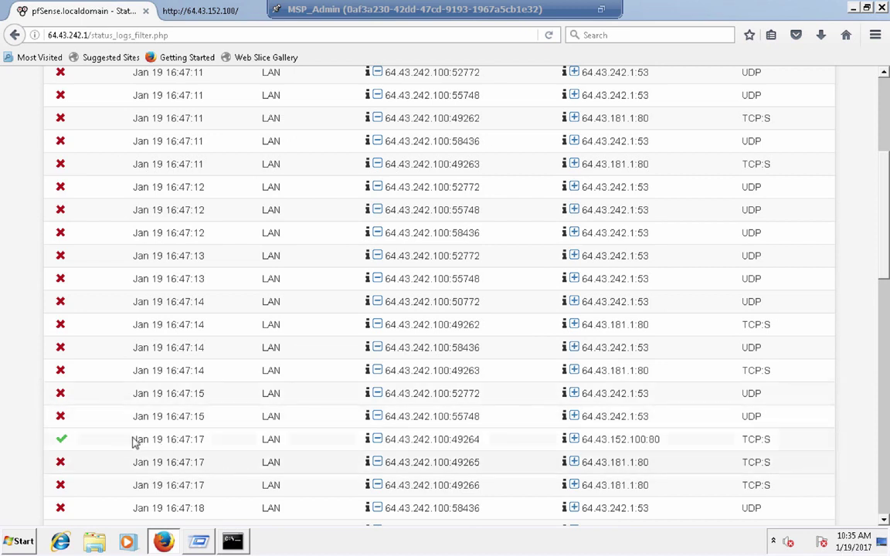
{"action": "left_click_drag", "start_coordinate": [341, 433], "coordinate": [133, 439]}
{"action": "left_click_drag", "start_coordinate": [309, 439], "coordinate": [777, 447]}
{"action": "left_click", "coordinate": [379, 433]}
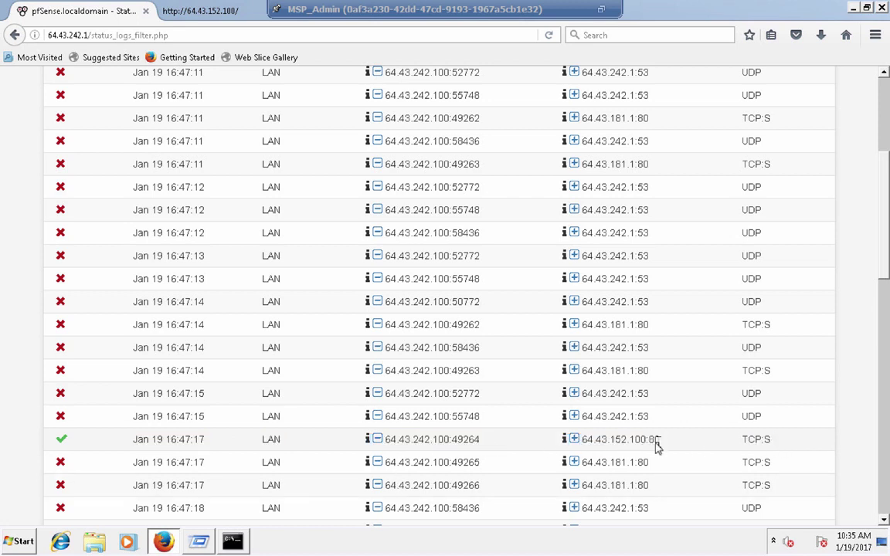
{"action": "double_click", "coordinate": [750, 439]}
{"action": "left_click", "coordinate": [791, 448]}
- Exit full screen on the MSP_Admin console and close its window
{"action": "scroll", "coordinate": [791, 449], "scroll_direction": "up", "scroll_amount": 3}
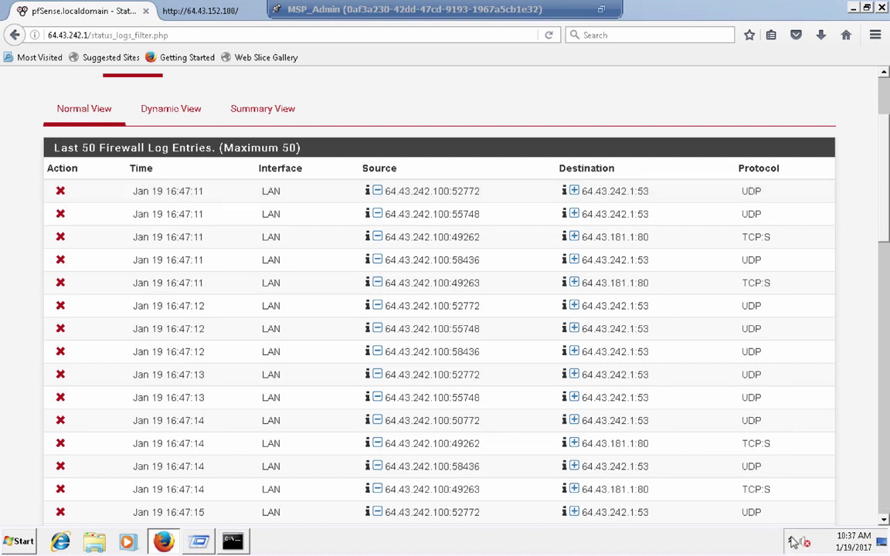
{"action": "left_click", "coordinate": [773, 541]}
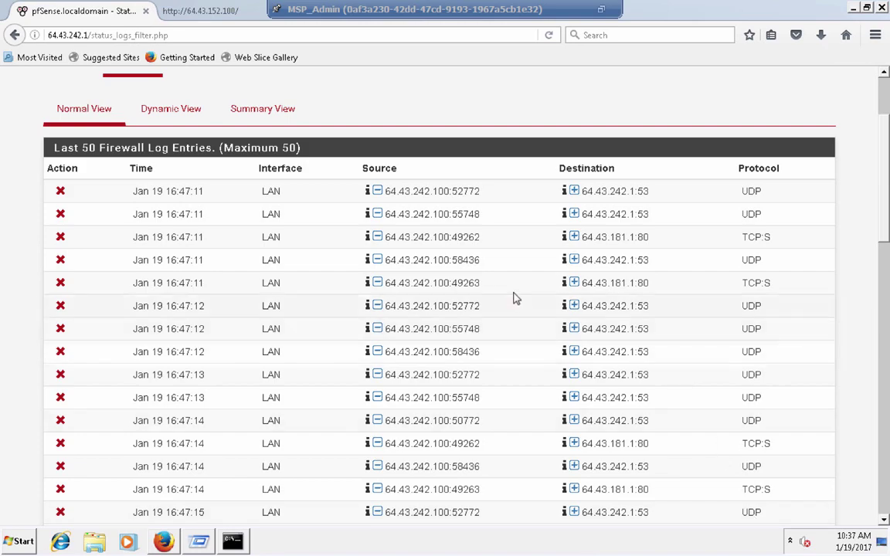
{"action": "key", "text": "ctrl+Left"}
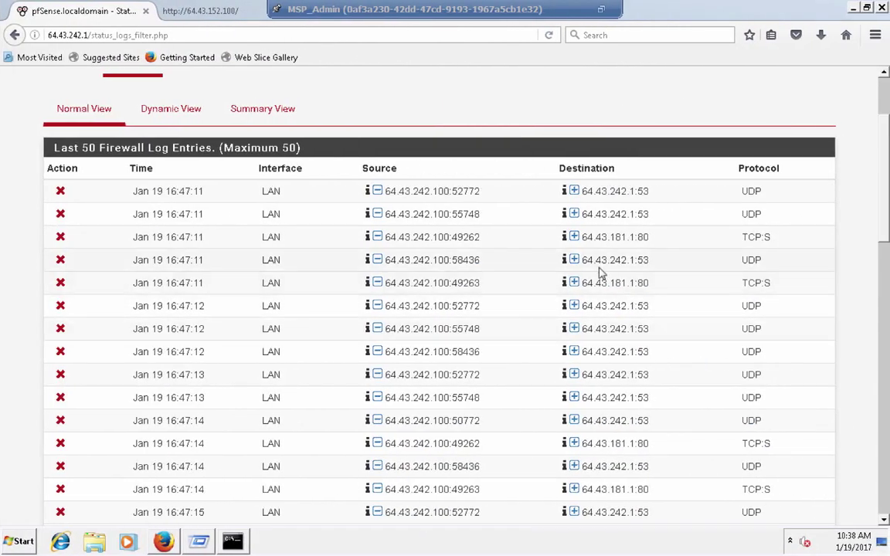
{"action": "left_click", "coordinate": [607, 14]}
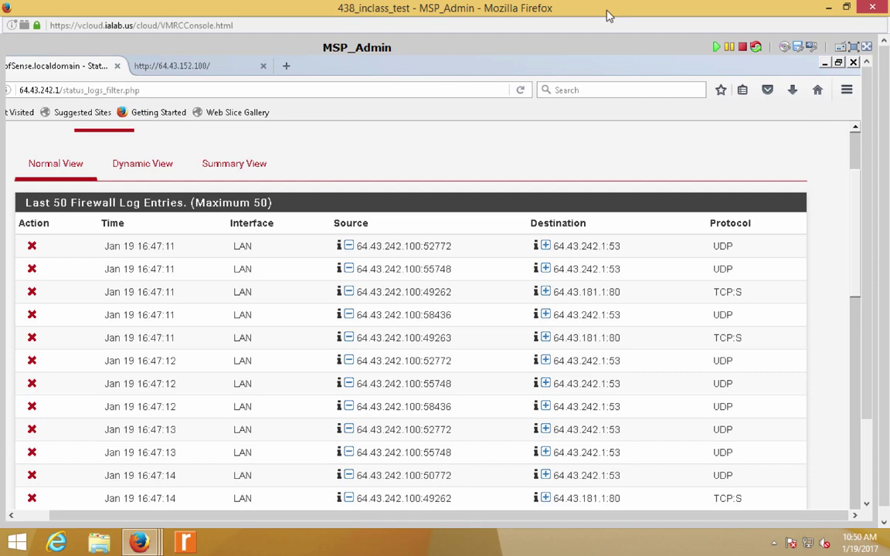
{"action": "left_click", "coordinate": [885, 7]}
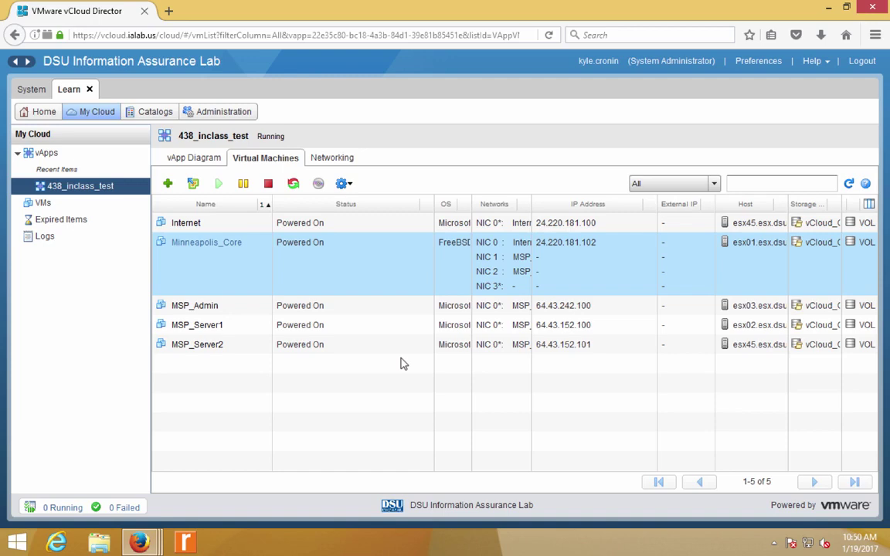
- Switch to the Mac space showing the Netgate SG-1000 microFirewall page
{"action": "key", "text": "ctrl+Left"}
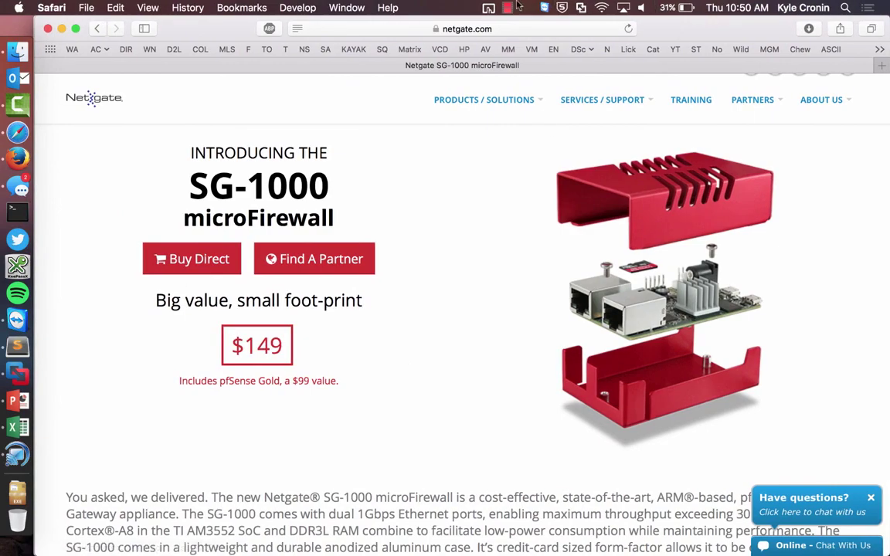